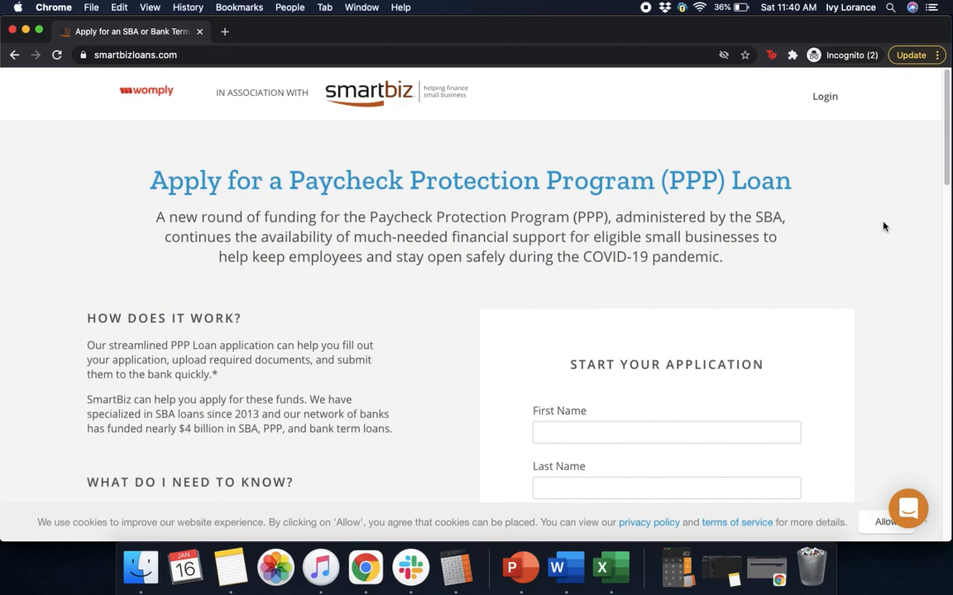
- Scroll down the landing page until the empty Start Your Application fields show
scroll(938, 166, down, 5)
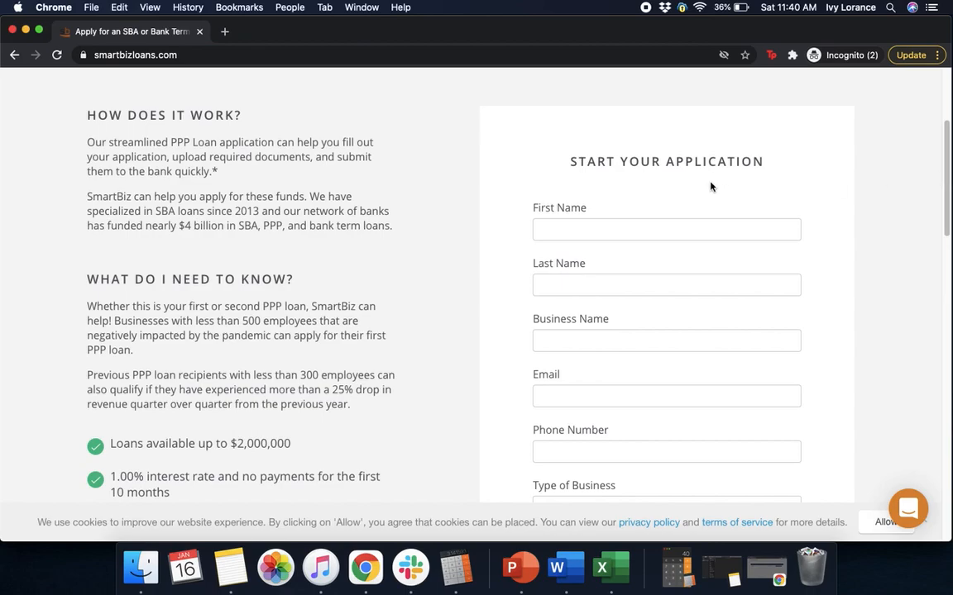
- Enter the applicant's first and last name and the business name Oto Analytics
click(616, 229)
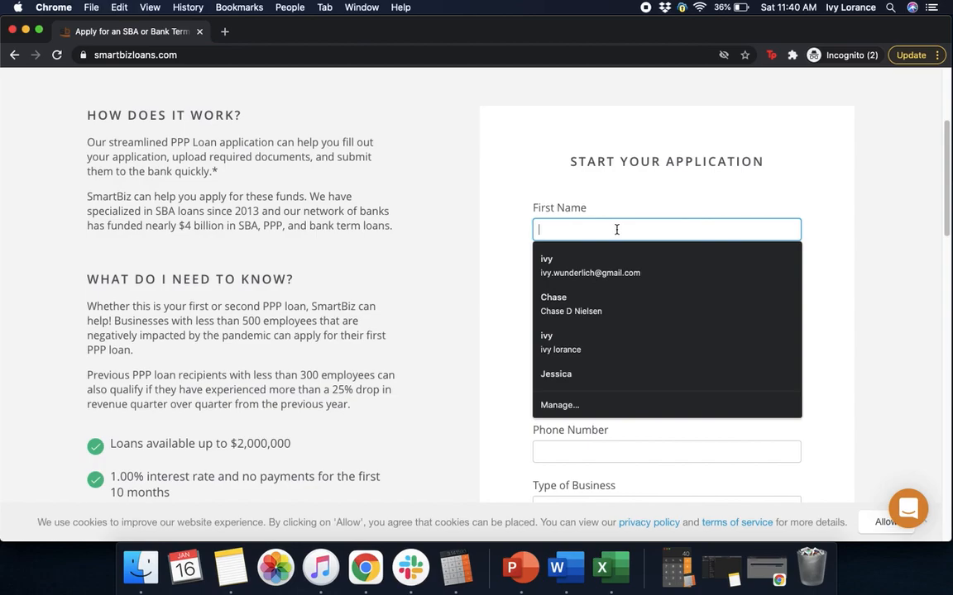
click(891, 204)
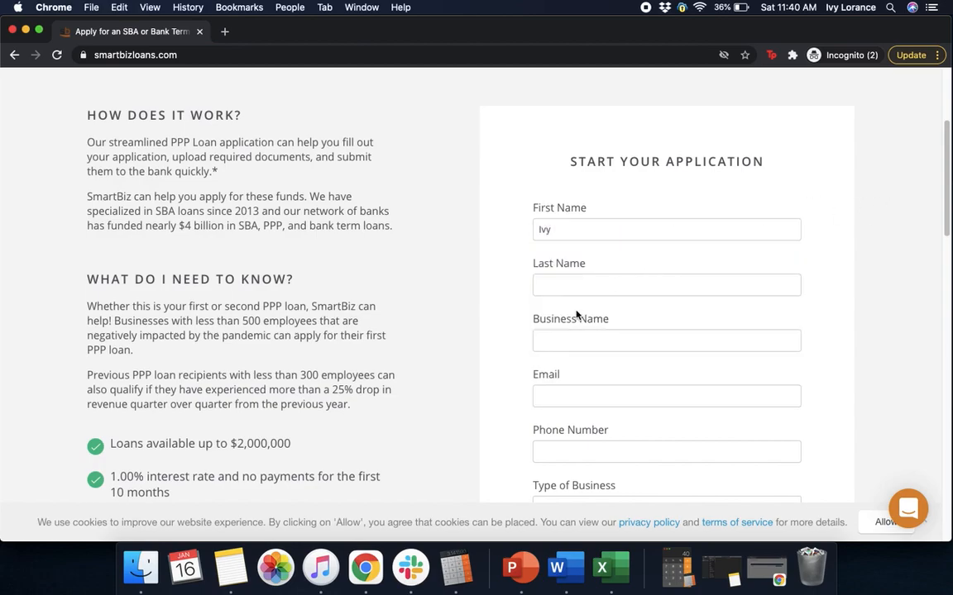
click(581, 287)
click(928, 211)
click(677, 346)
text(O)
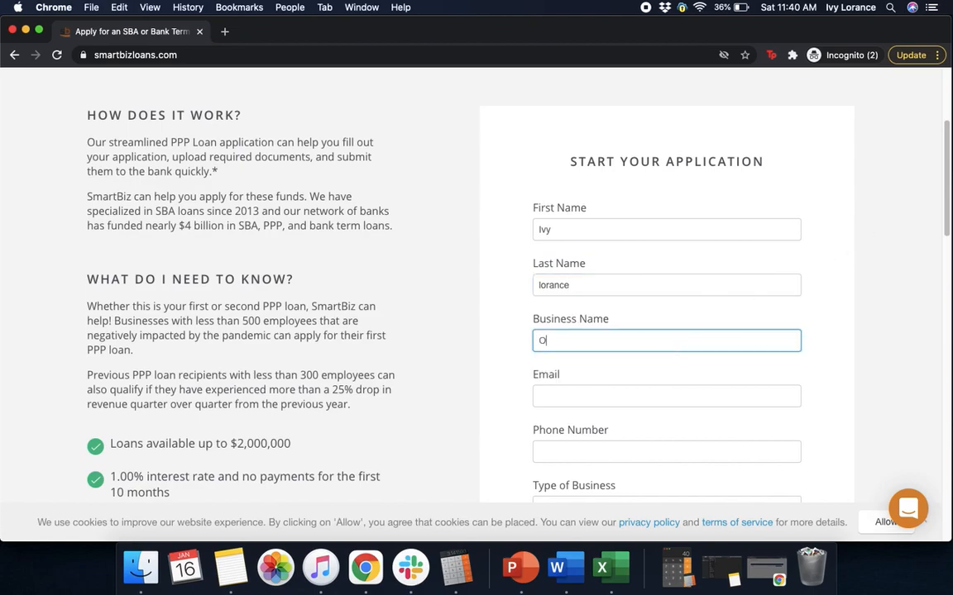
text(to Analytics)
click(904, 302)
drag(943, 214, 876, 255)
- Fill in the contact's e-mail address and phone number
click(645, 245)
text(ilor)
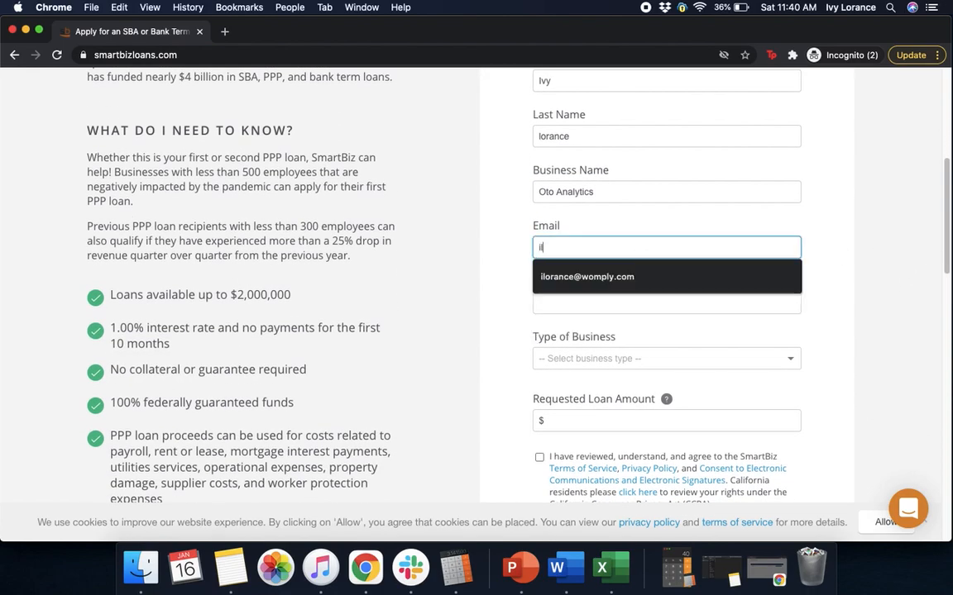
key(BackSpace)
key(BackSpace)
key(BackSpace)
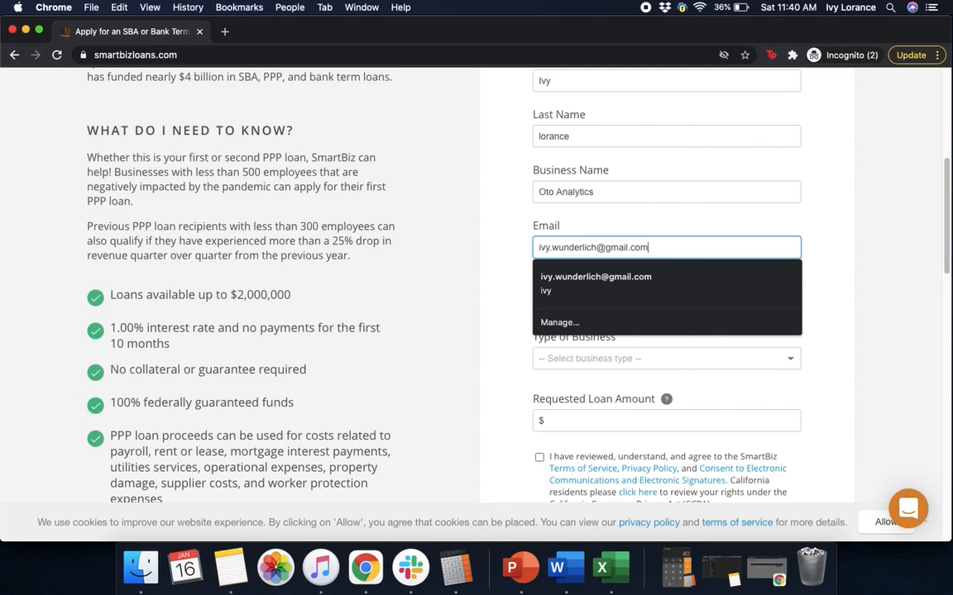
click(821, 184)
click(575, 304)
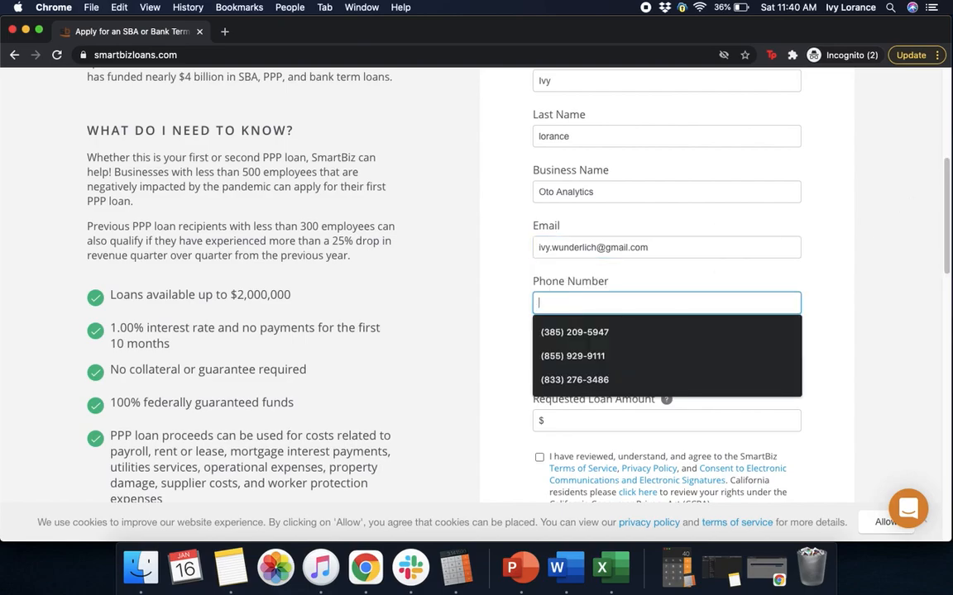
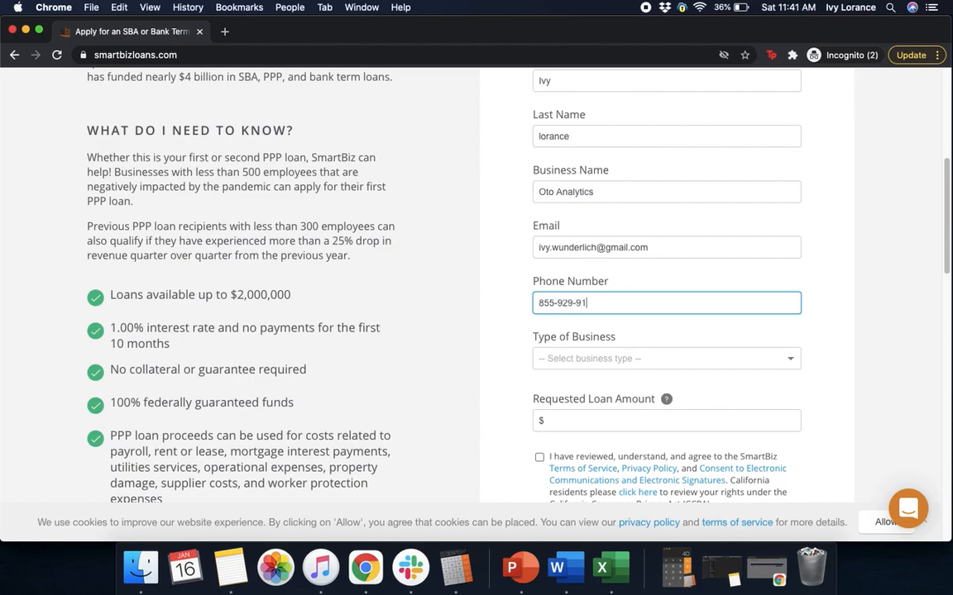
- Choose Corporation as the business type and request a loan of 53,000
click(591, 361)
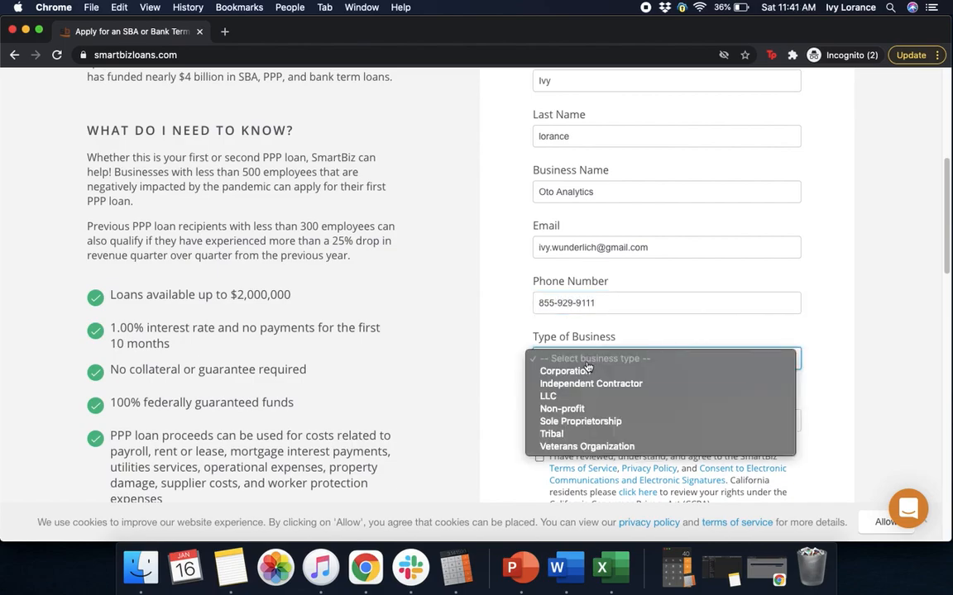
click(581, 372)
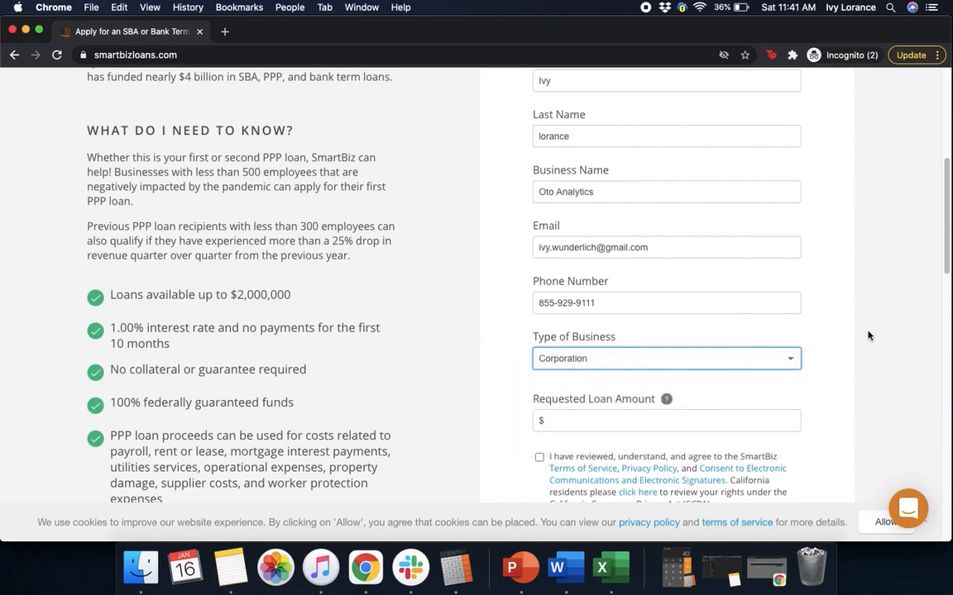
drag(948, 264, 872, 320)
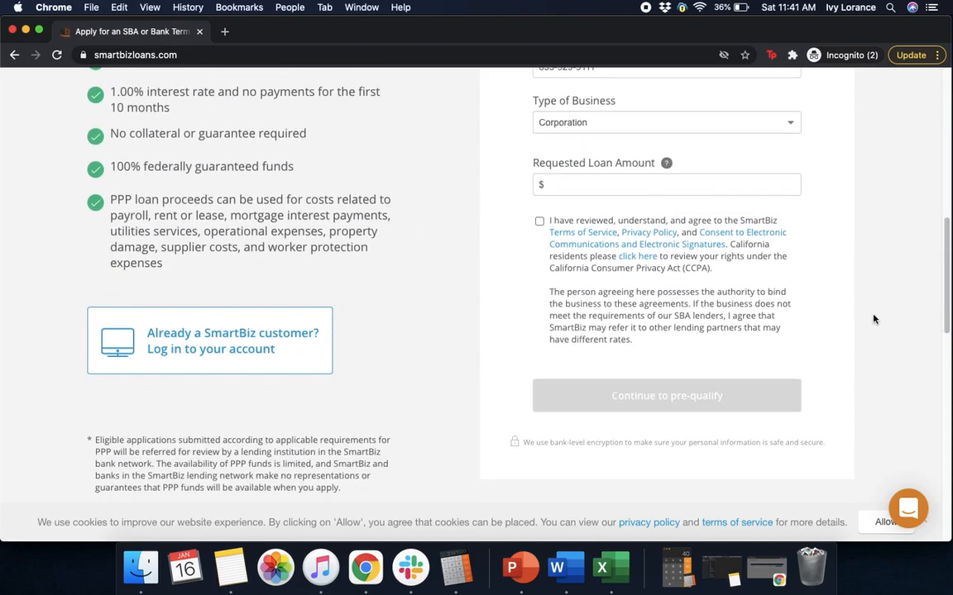
click(603, 186)
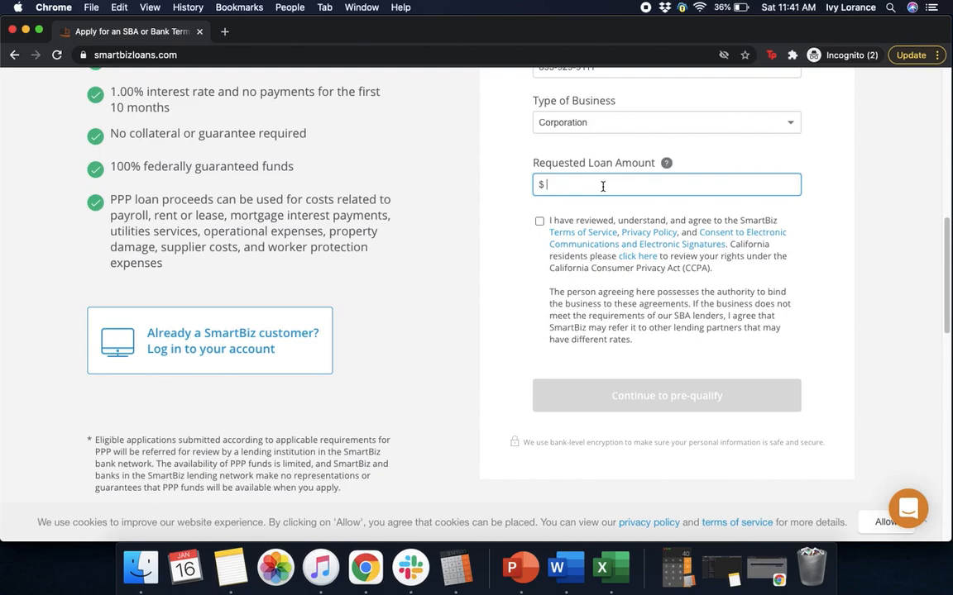
text(53,000)
mouse_move(665, 163)
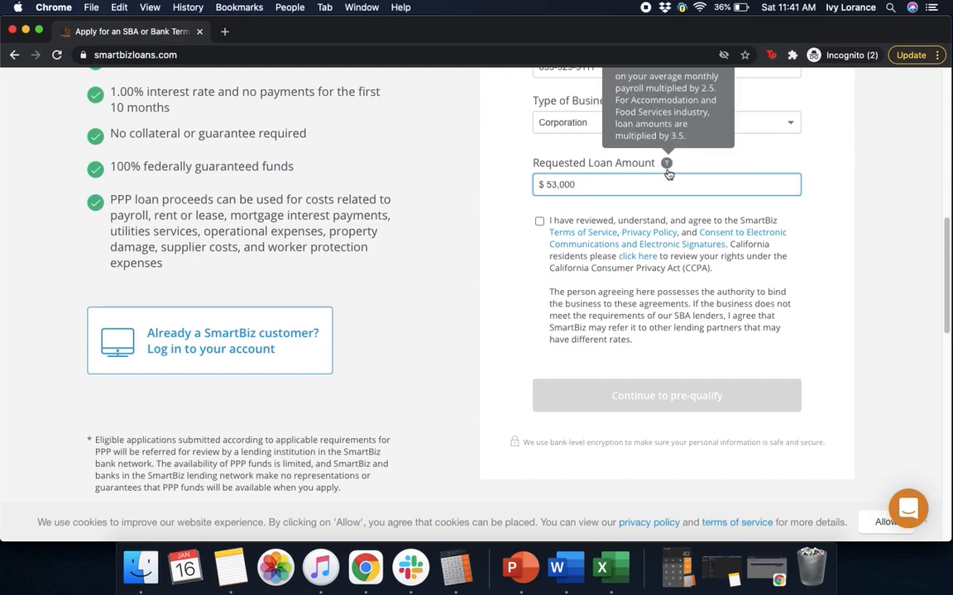
- Accept the terms and electronic consent, then submit the details to pre-qualify
scroll(665, 298, up, 3)
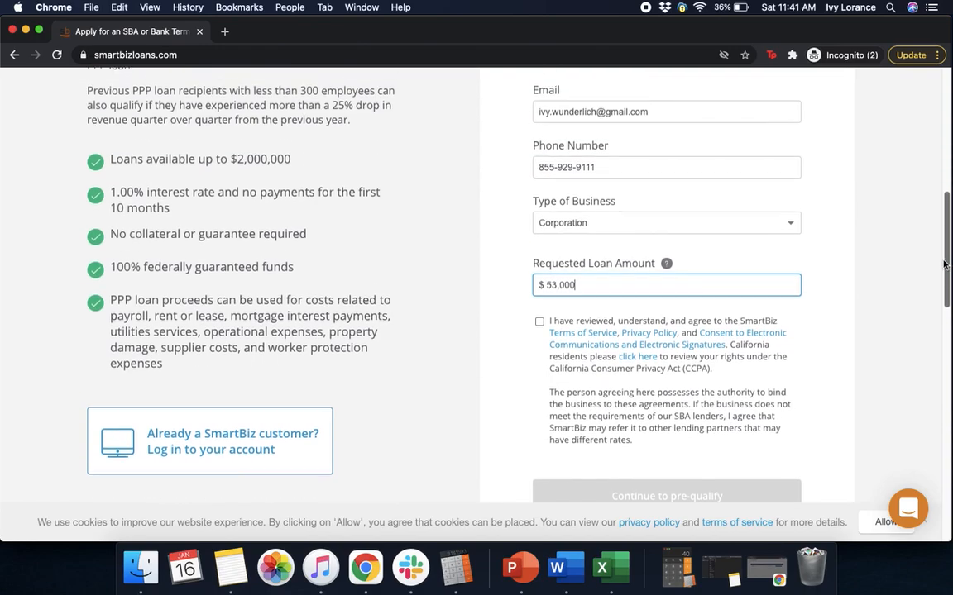
mouse_move(666, 278)
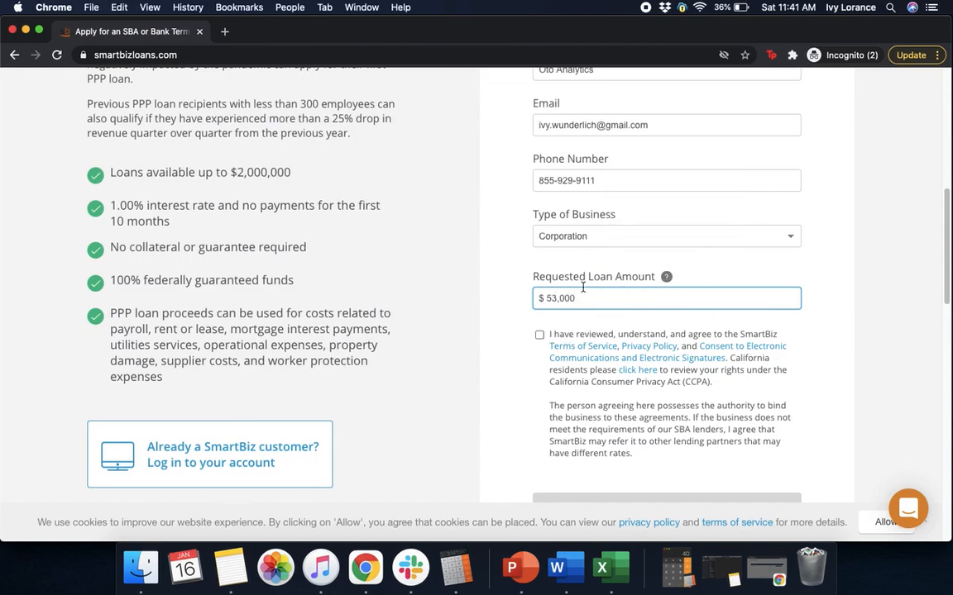
click(539, 335)
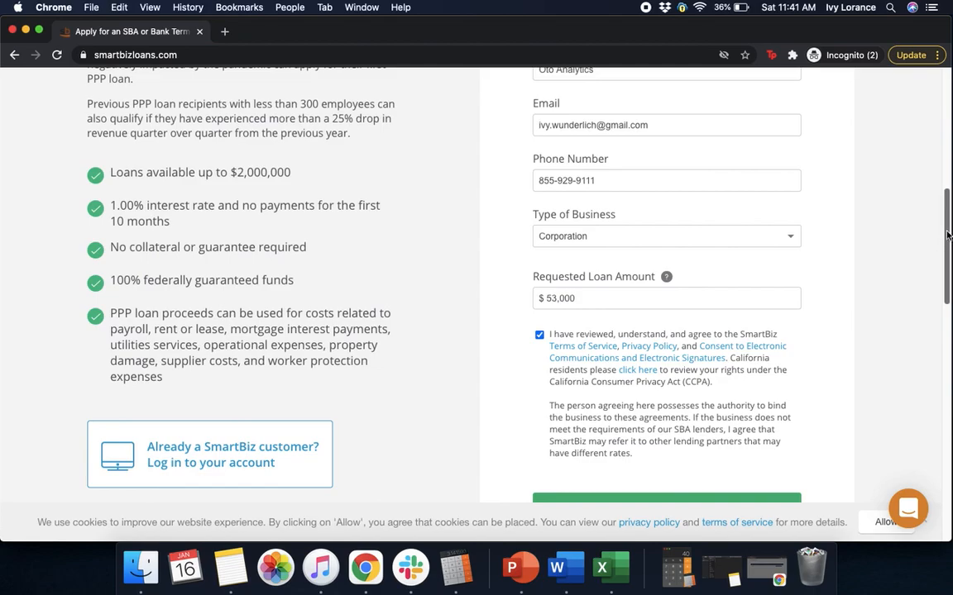
scroll(852, 248, down, 5)
click(700, 204)
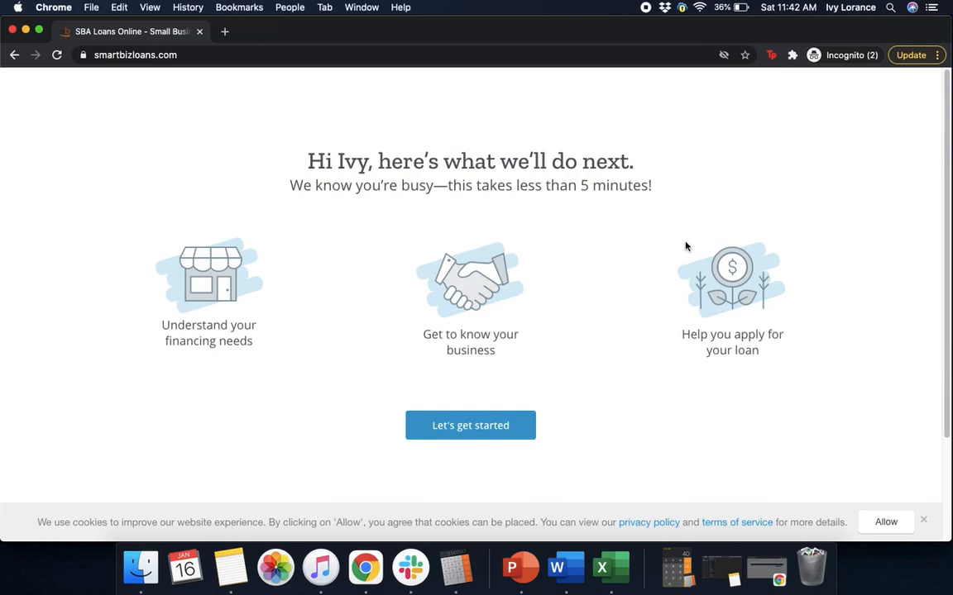
- Begin pre-qualification and answer that this is the first PPP loan
click(493, 427)
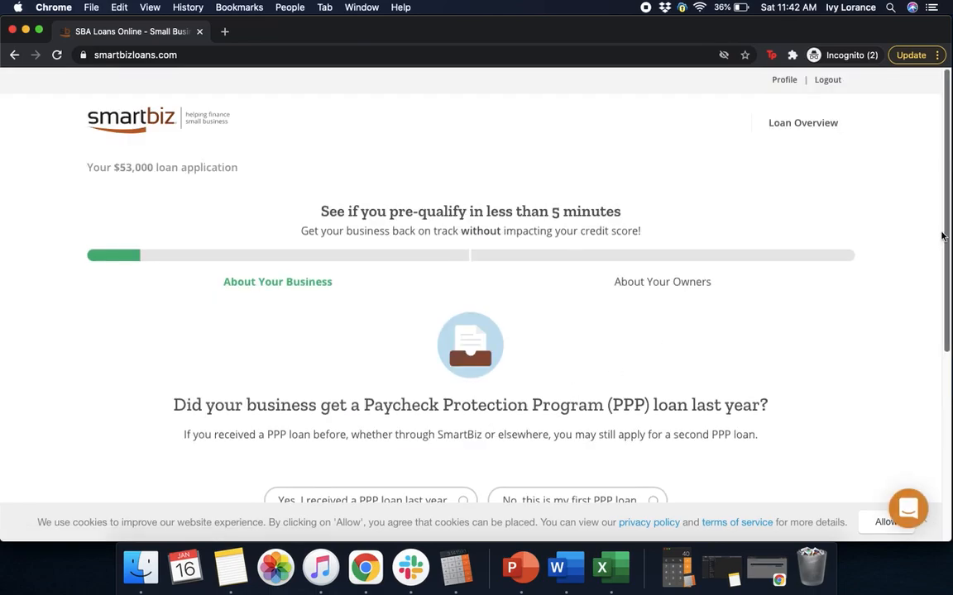
scroll(935, 330, down, 5)
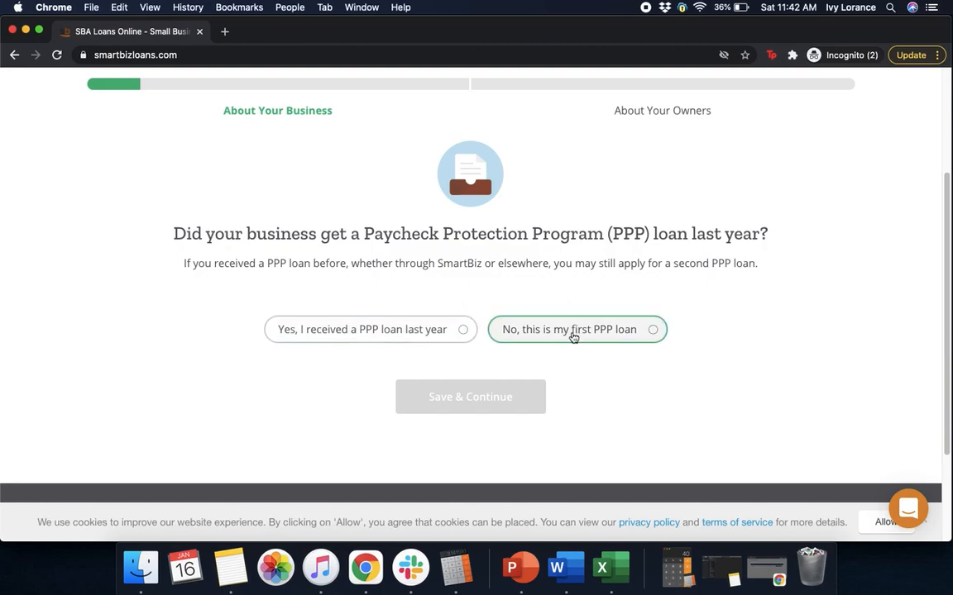
click(445, 329)
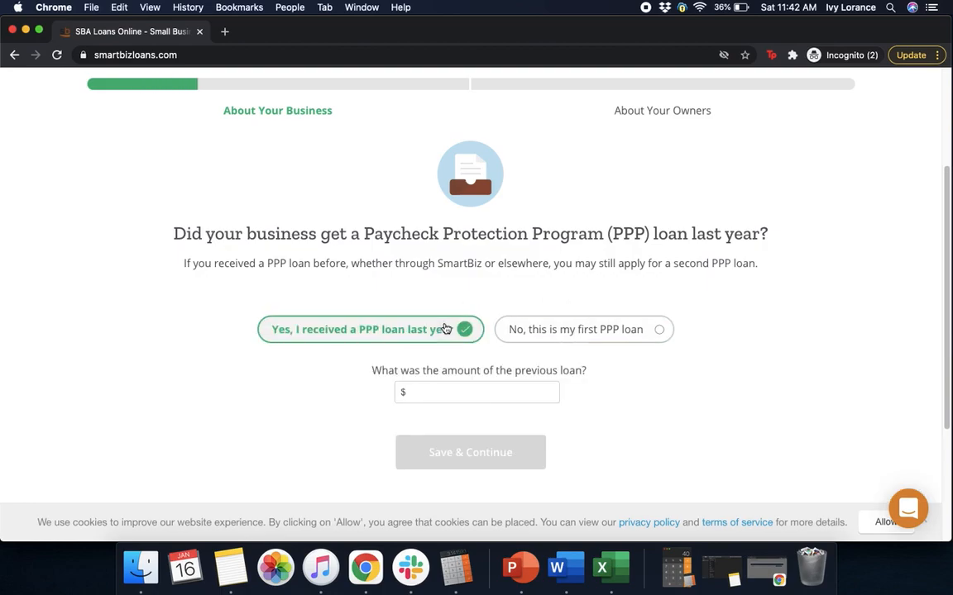
click(528, 332)
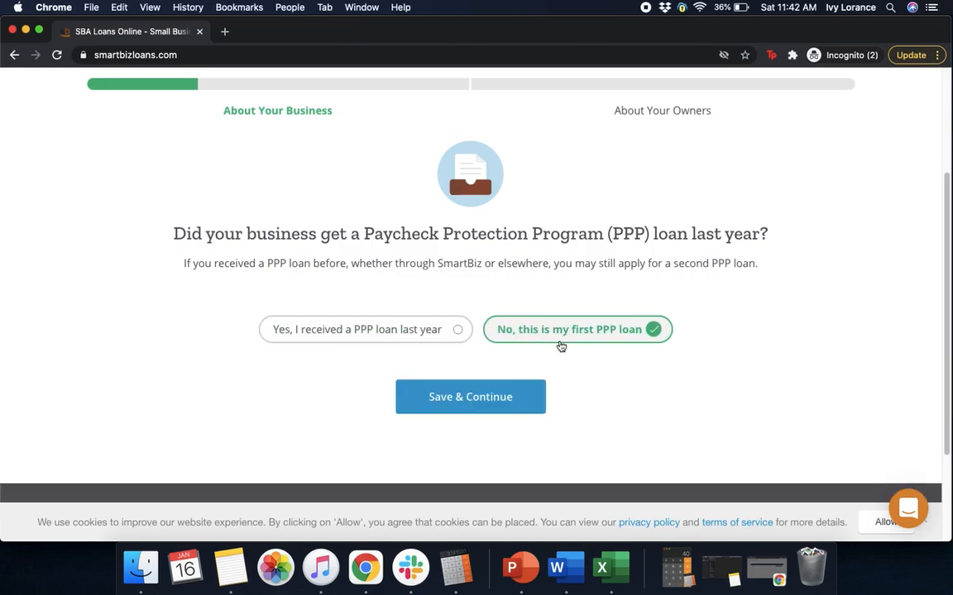
click(494, 398)
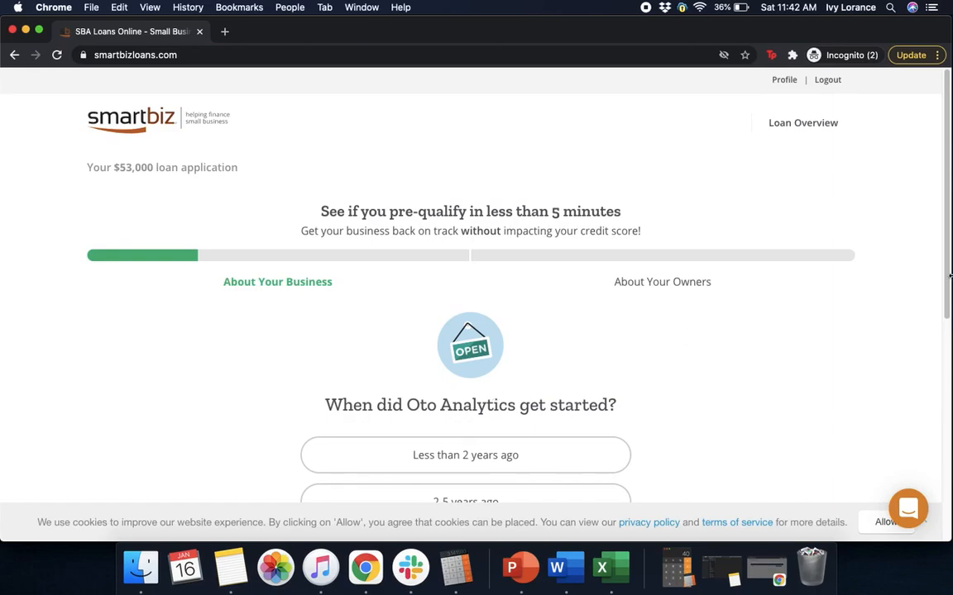
- Record that the business started 6-10 years ago and save
drag(947, 217, 937, 294)
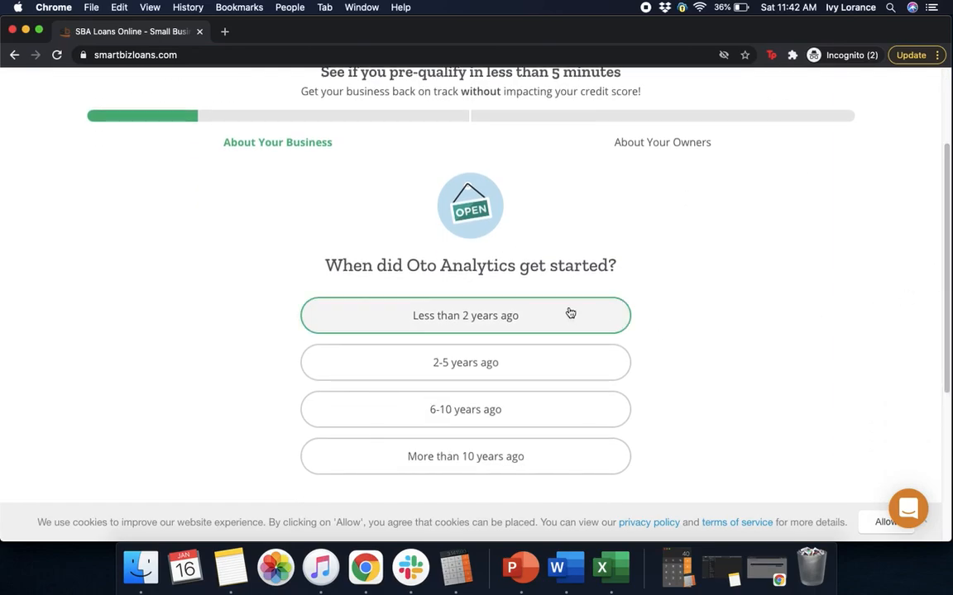
click(511, 409)
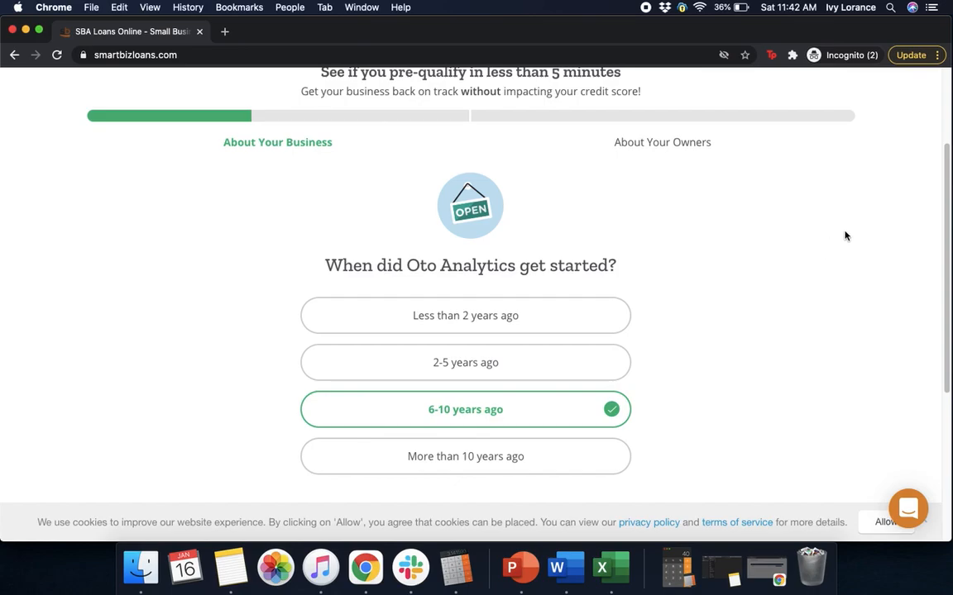
scroll(947, 236, down, 3)
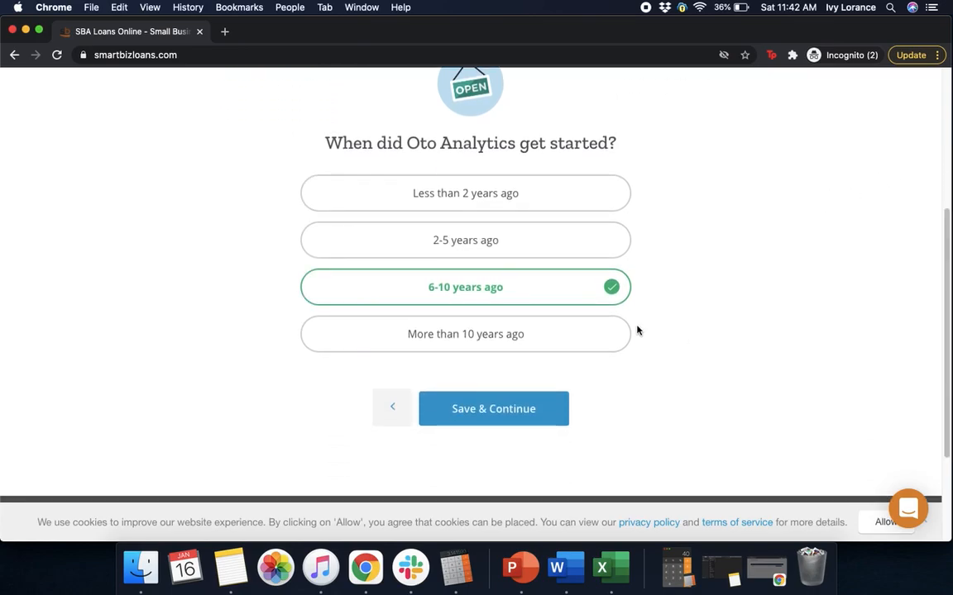
click(496, 411)
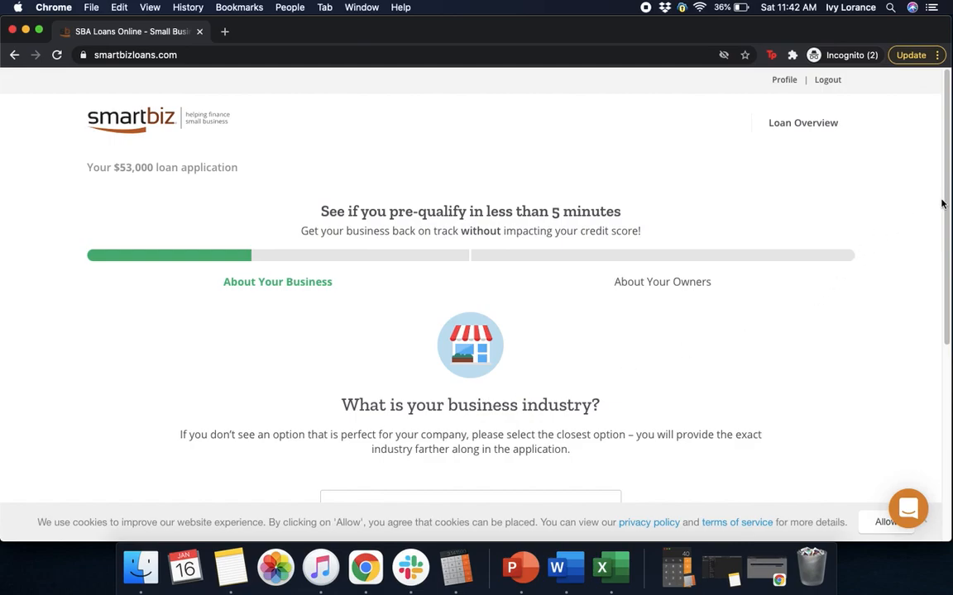
- Select Professional Services as the business industry and save
drag(947, 204, 933, 316)
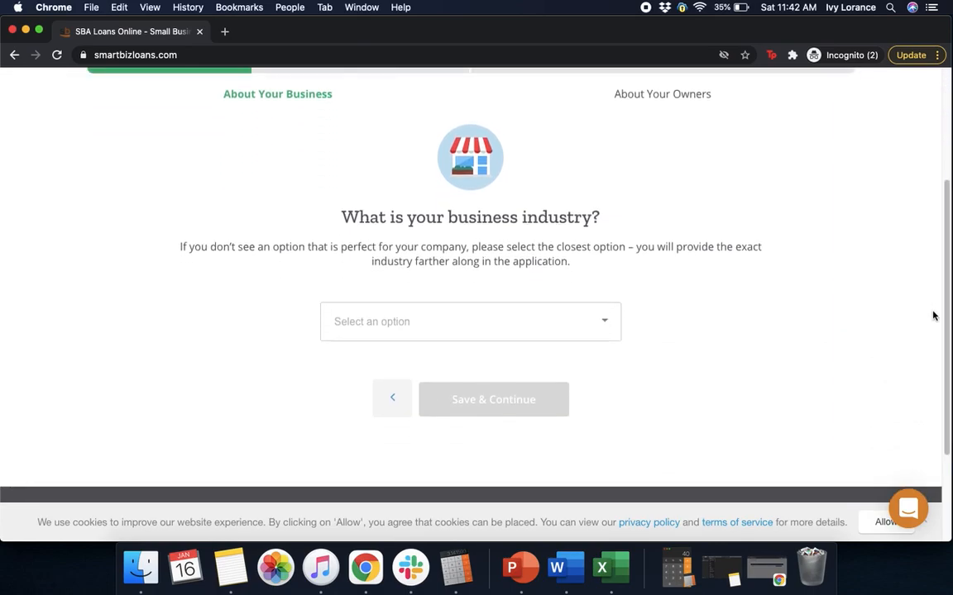
click(472, 321)
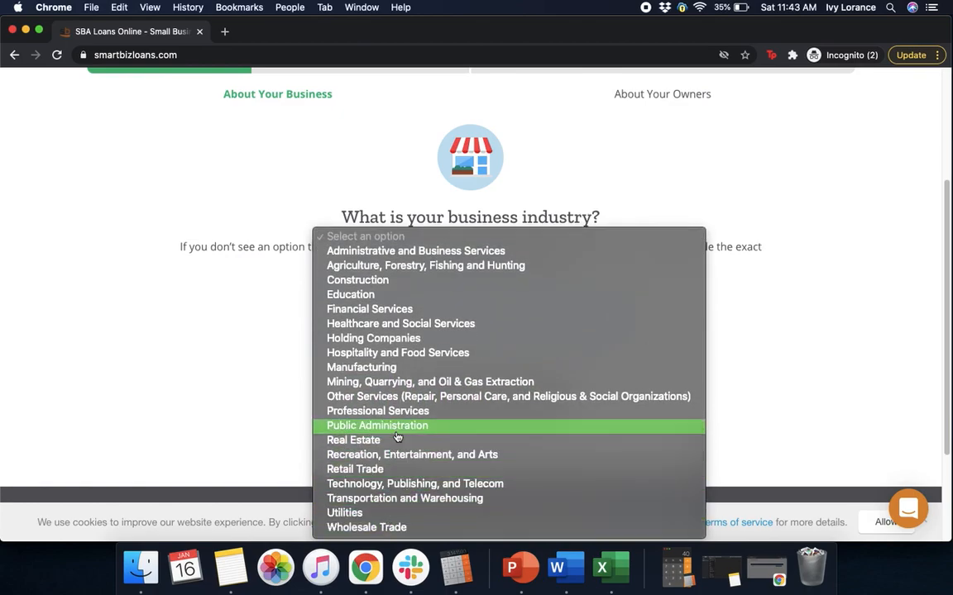
click(398, 411)
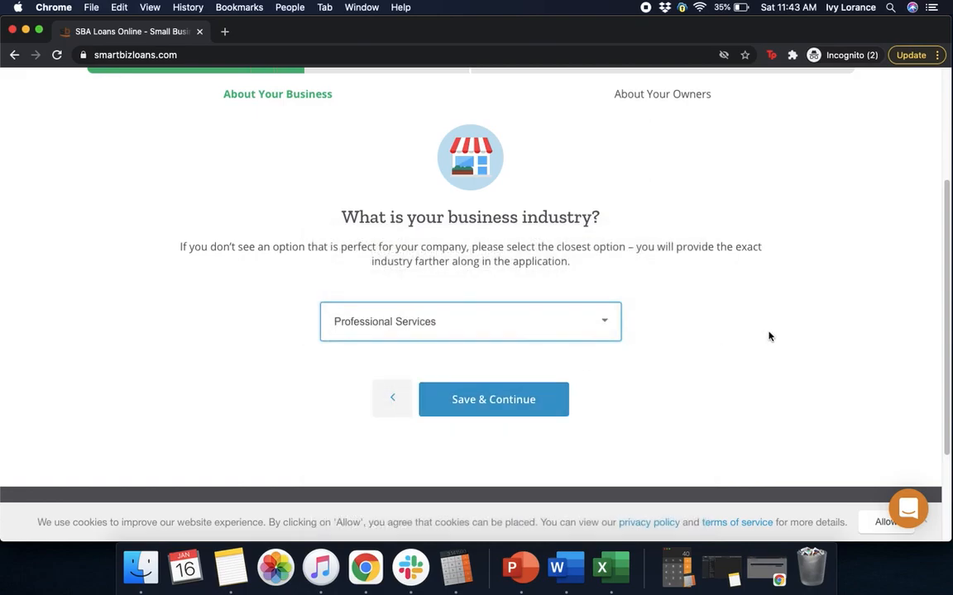
click(478, 411)
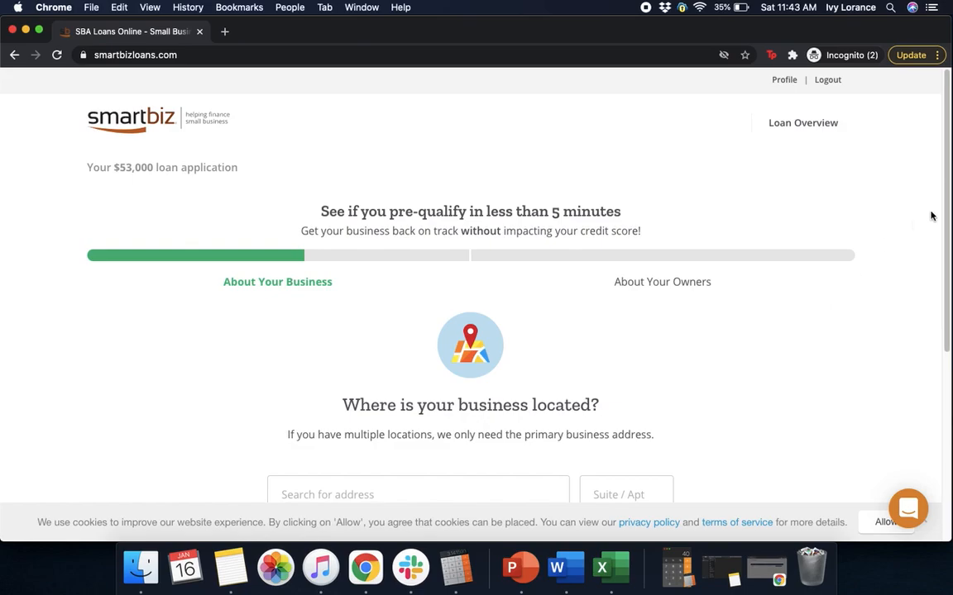
- Enter the business street address, choose the San Francisco suggestion, and save
scroll(936, 249, down, 1)
scroll(936, 249, down, 3)
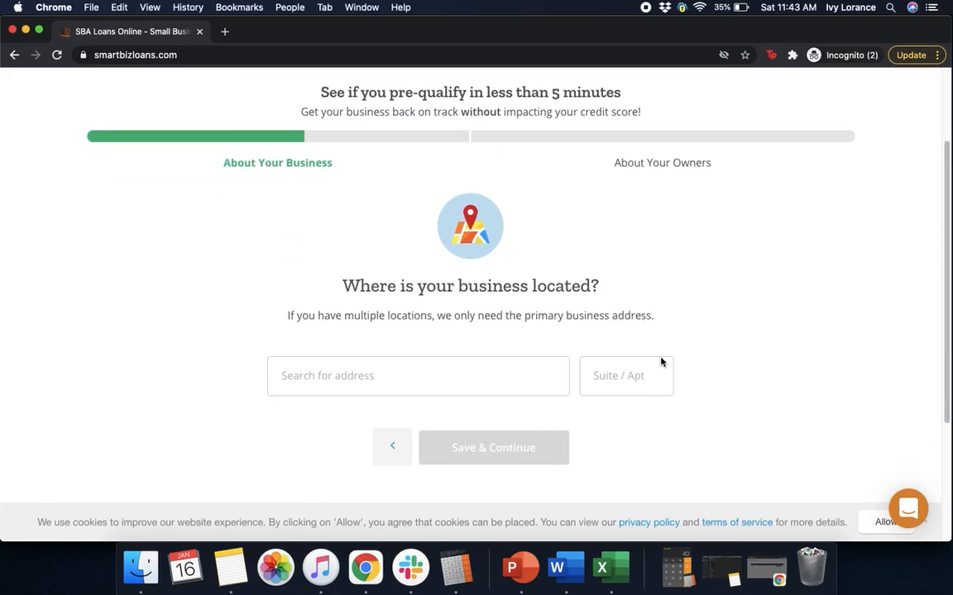
click(413, 380)
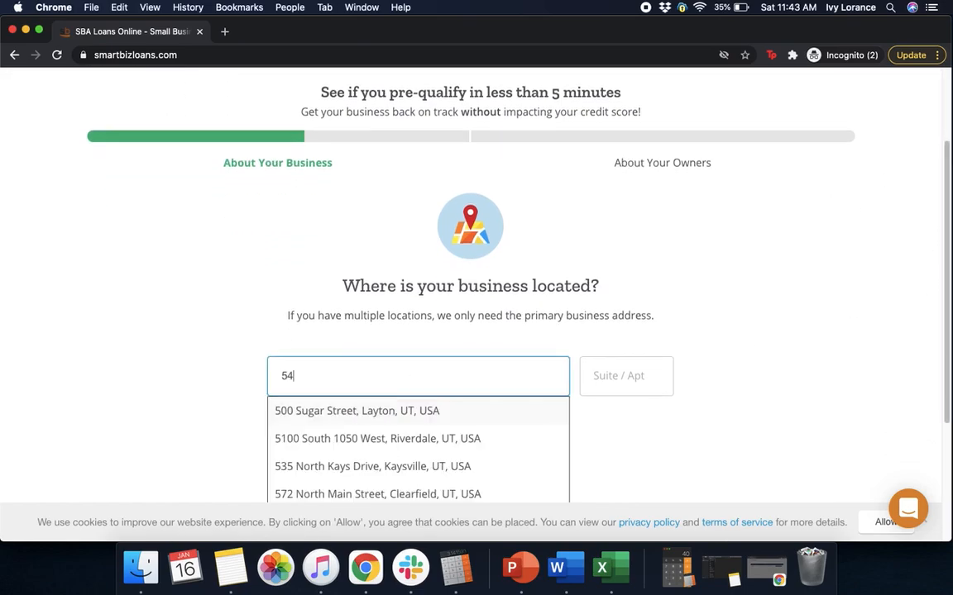
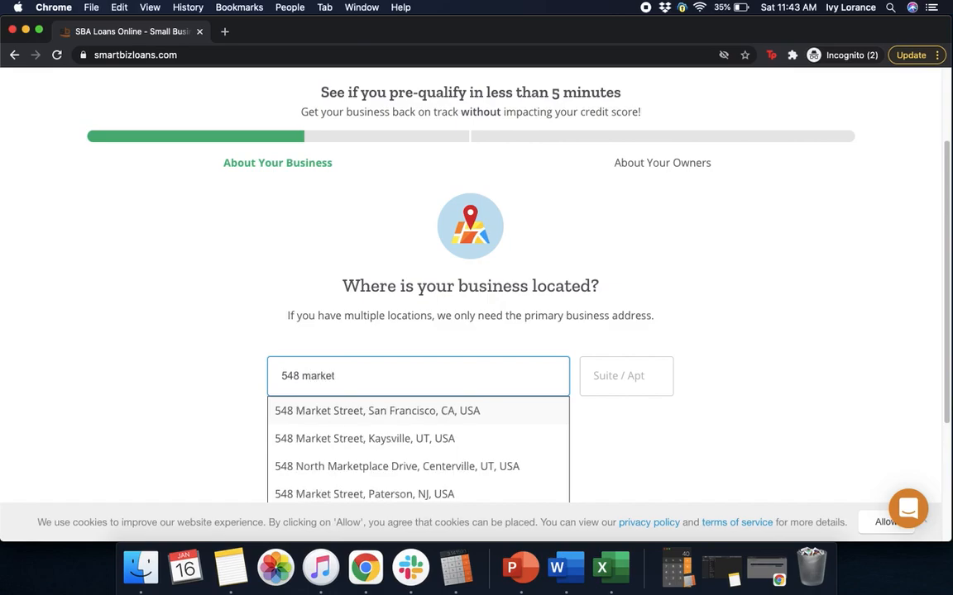
click(374, 414)
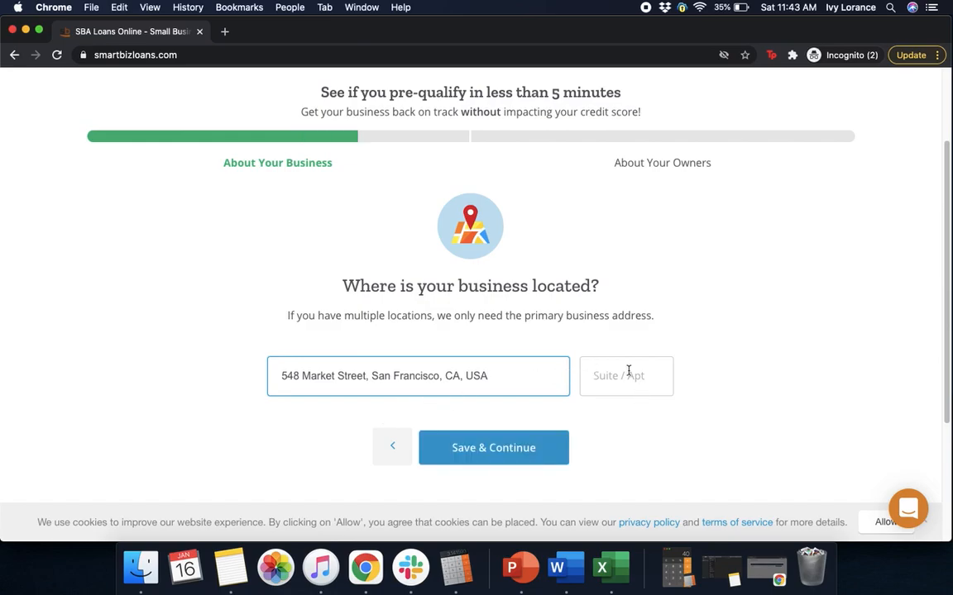
click(509, 455)
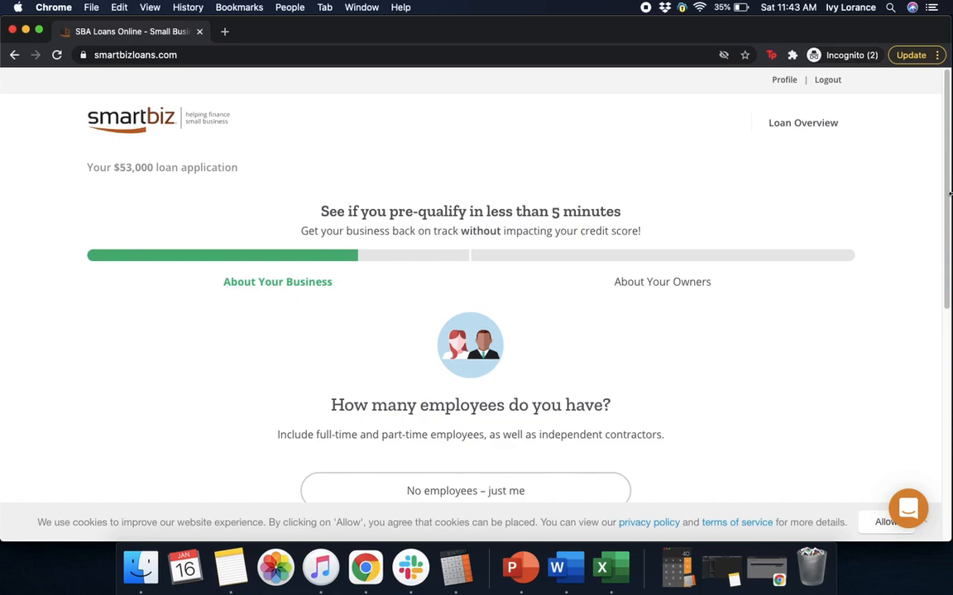
- Record the business as having 100-500 employees and save
scroll(938, 259, down, 3)
scroll(938, 259, down, 3)
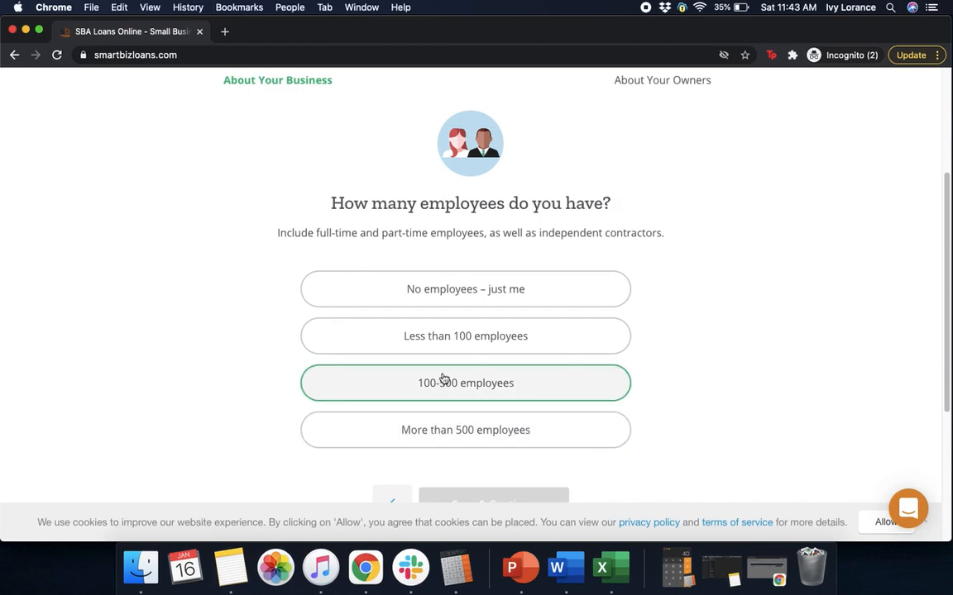
click(444, 383)
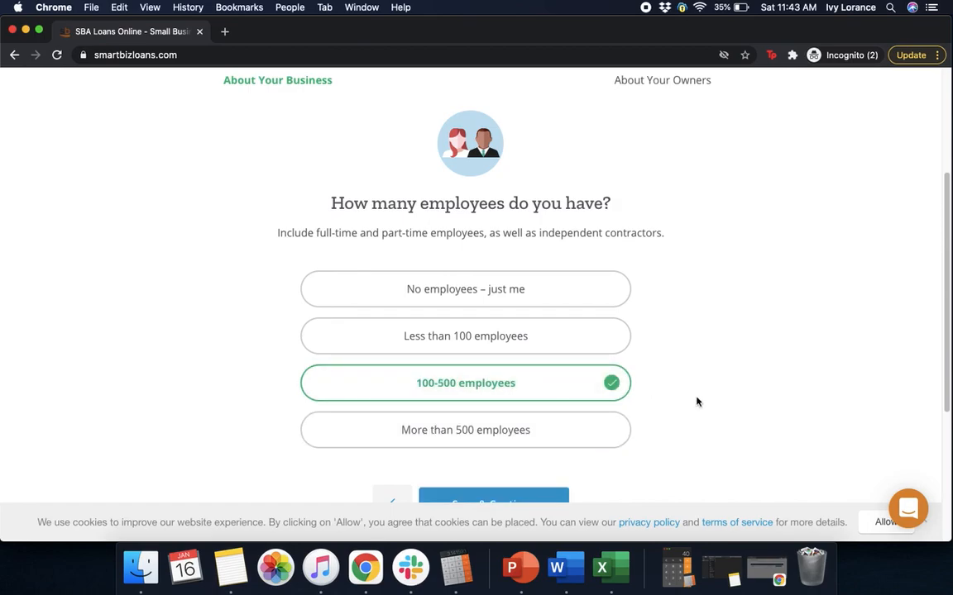
scroll(950, 304, down, 3)
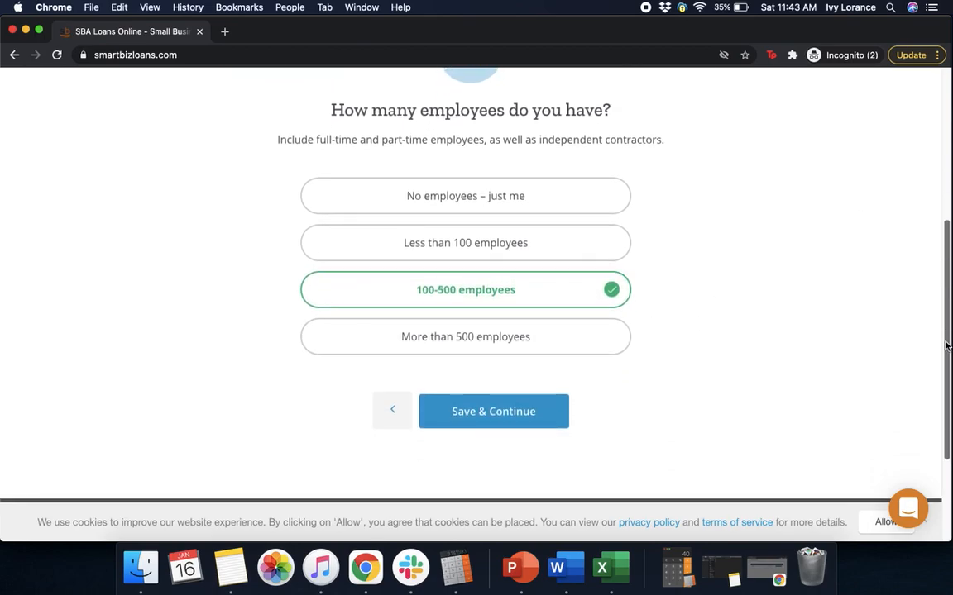
click(510, 421)
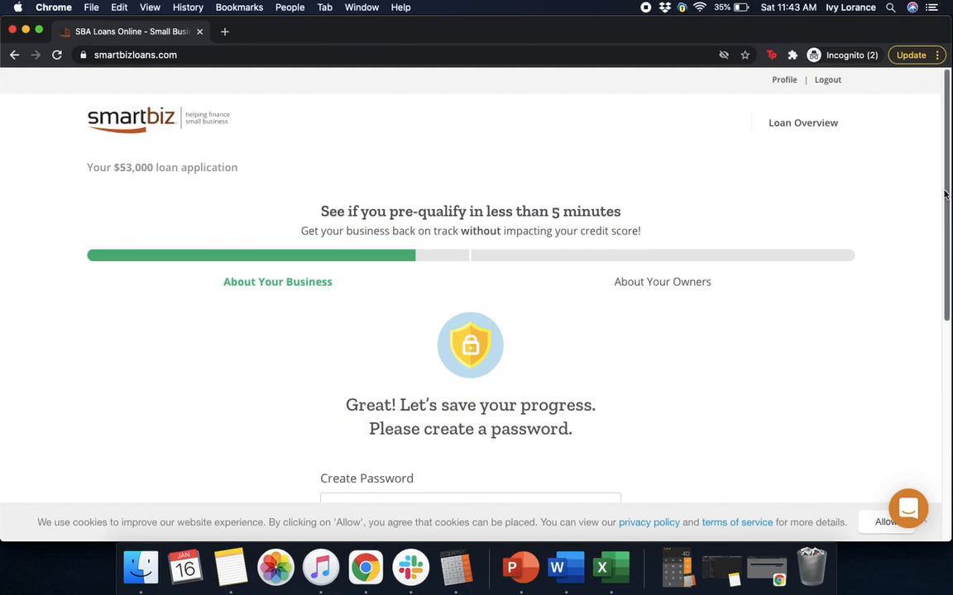
- Create an account password and save it
scroll(933, 259, down, 2)
scroll(932, 259, down, 1)
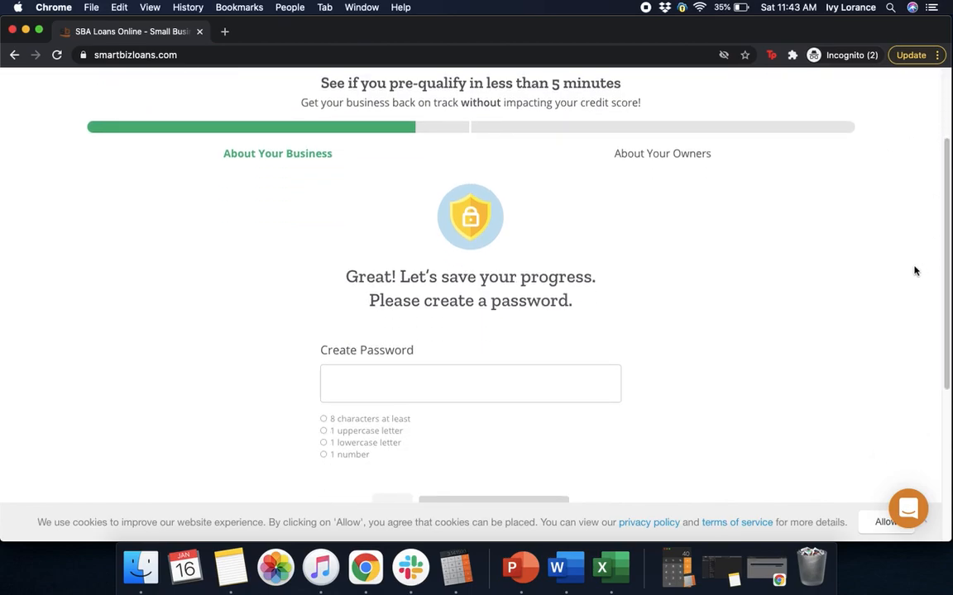
click(435, 380)
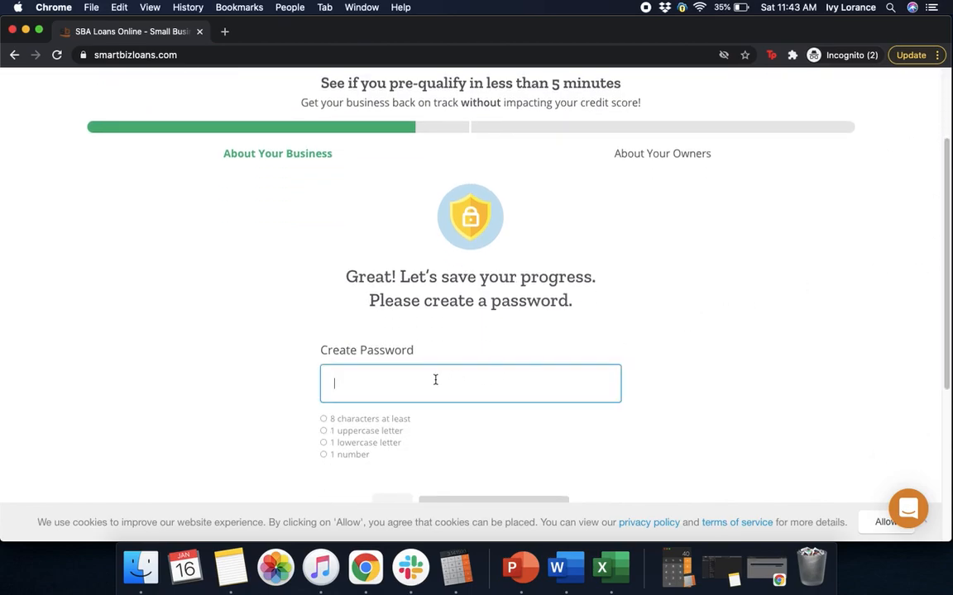
text(••••••••••)
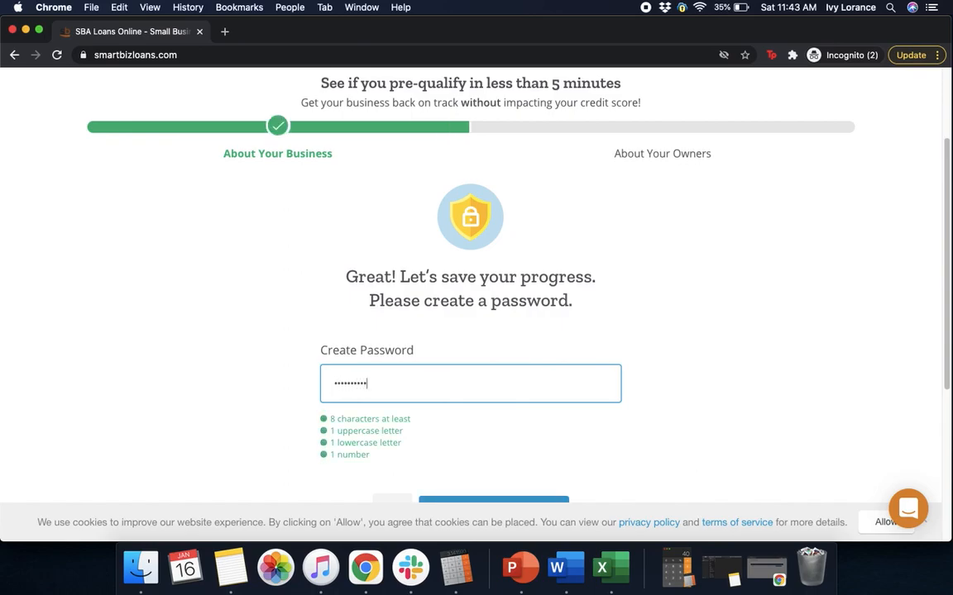
click(929, 240)
scroll(930, 259, down, 2)
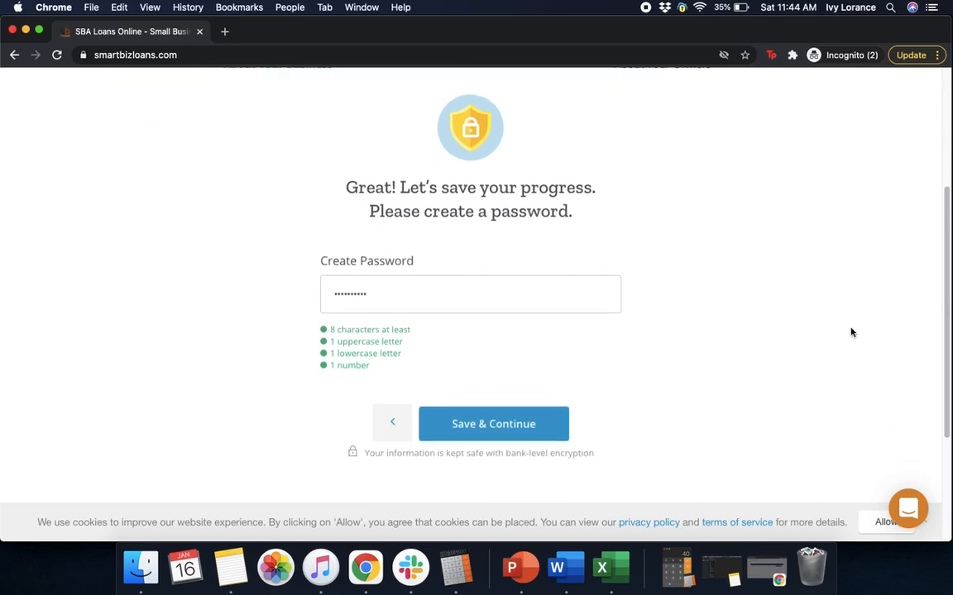
click(478, 434)
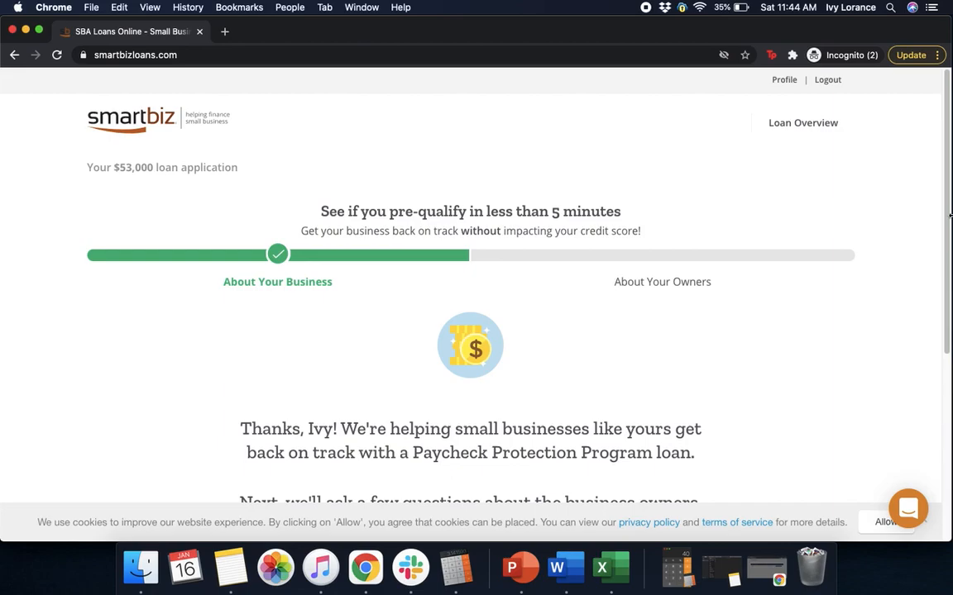
- Continue from the thank-you page to the About Your Owners step with its Add Owner form
scroll(947, 211, down, 2)
drag(947, 211, 944, 241)
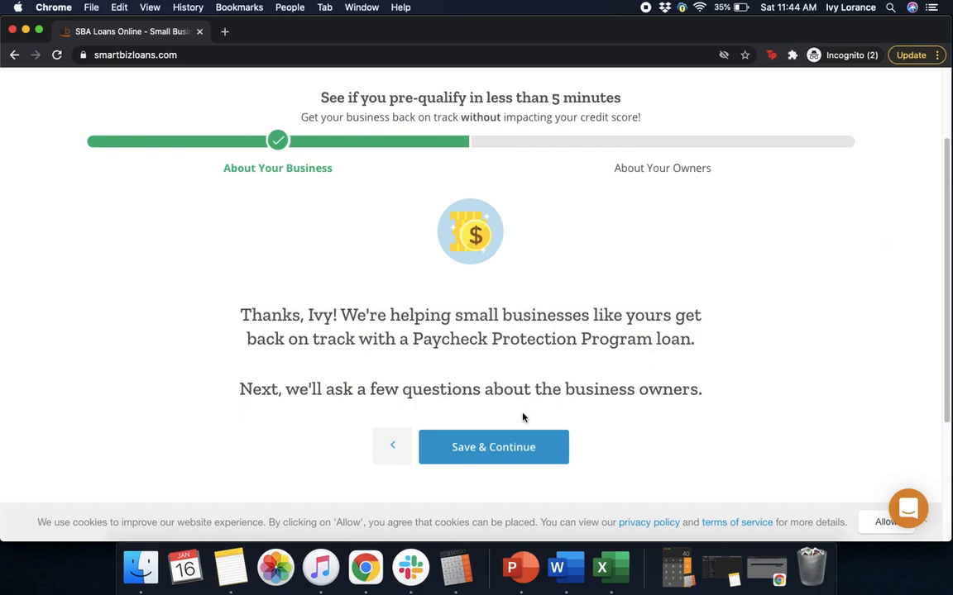
click(495, 446)
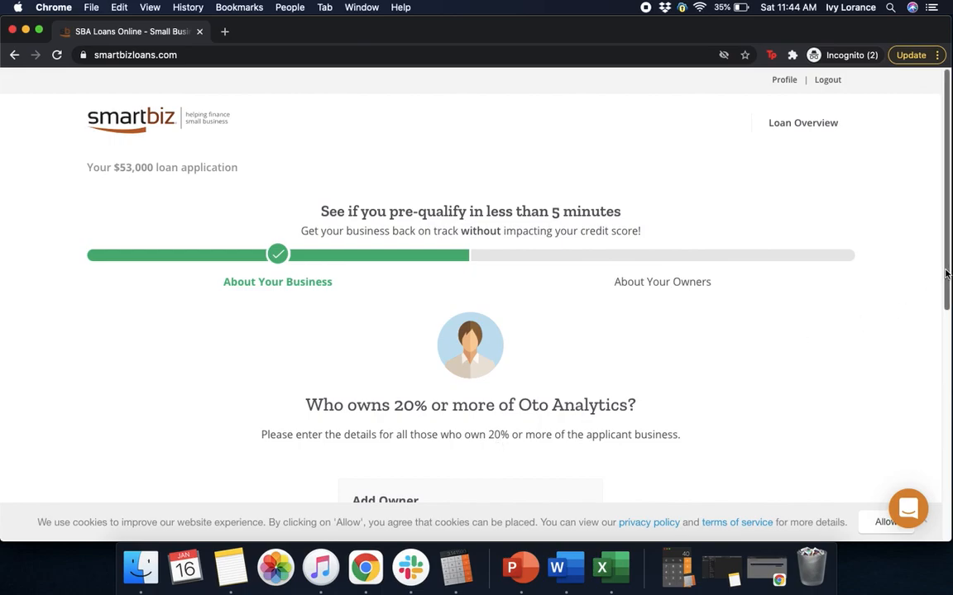
scroll(935, 348, down, 3)
scroll(935, 348, down, 2)
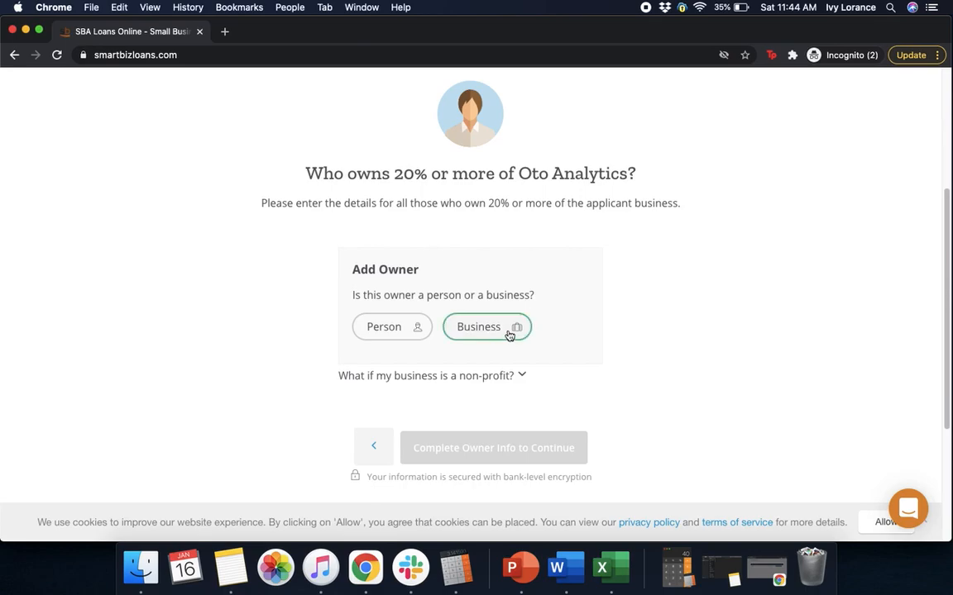
- Add the owner as a person, entering first and last name with 100% ownership
click(418, 327)
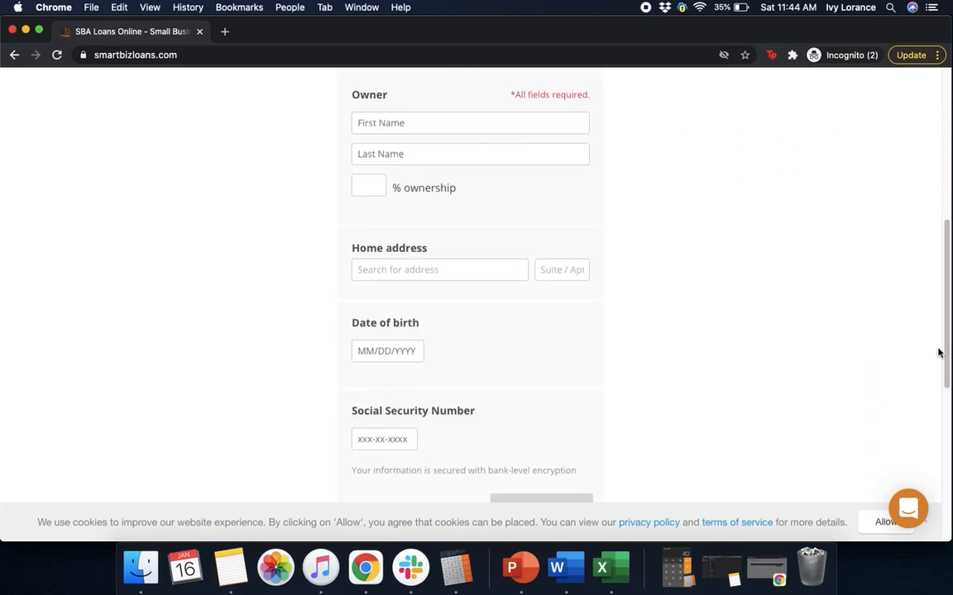
scroll(939, 331, up, 3)
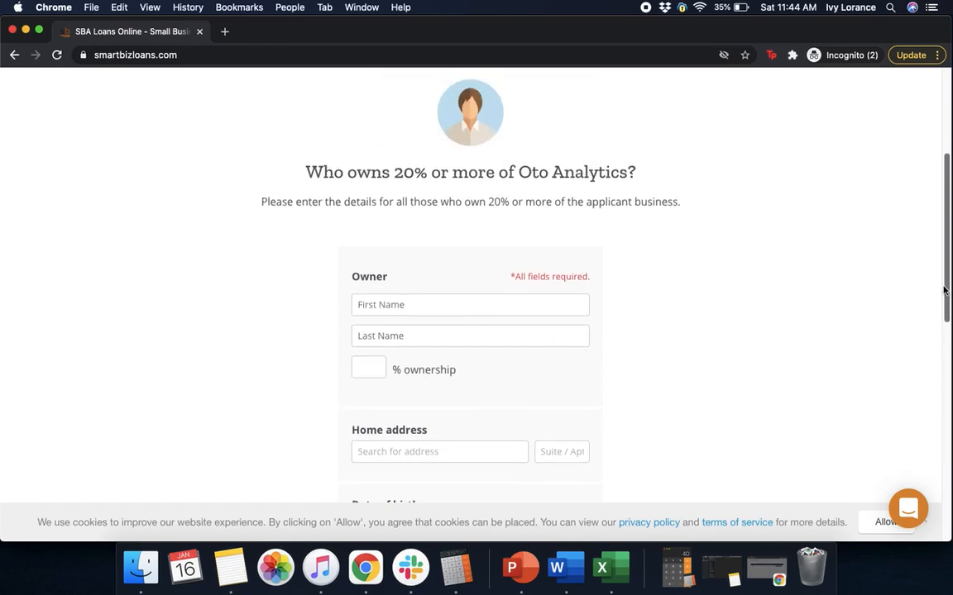
scroll(645, 421, down, 1)
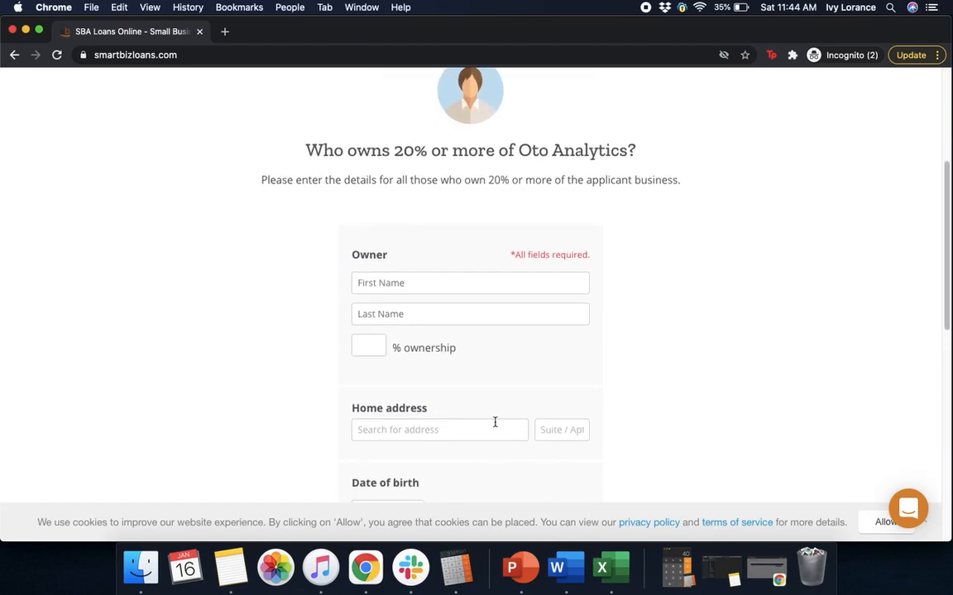
click(406, 283)
click(396, 317)
click(684, 273)
click(449, 353)
text(100)
click(701, 334)
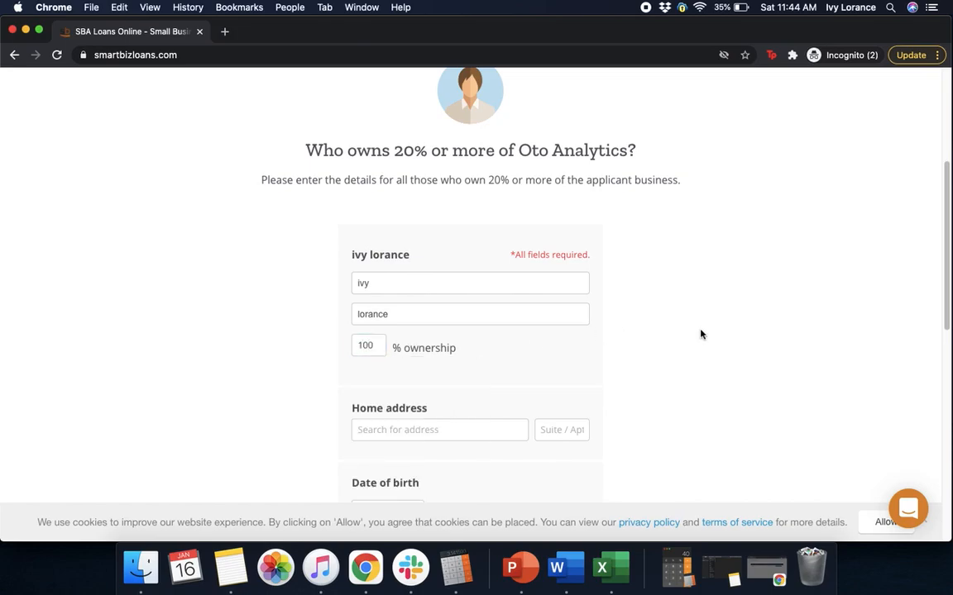
- Enter the owner's San Francisco home address from the suggestions and date of birth
click(378, 433)
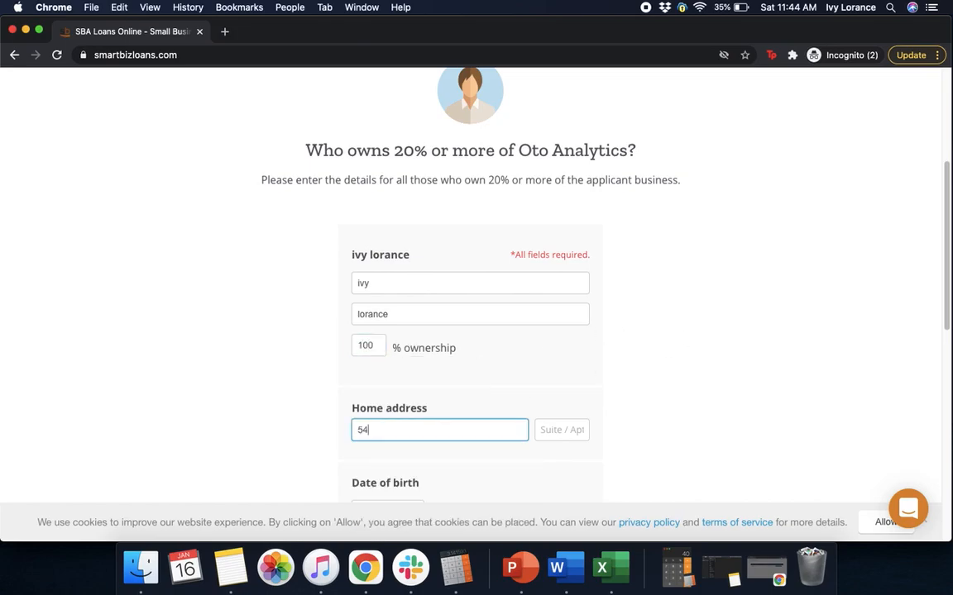
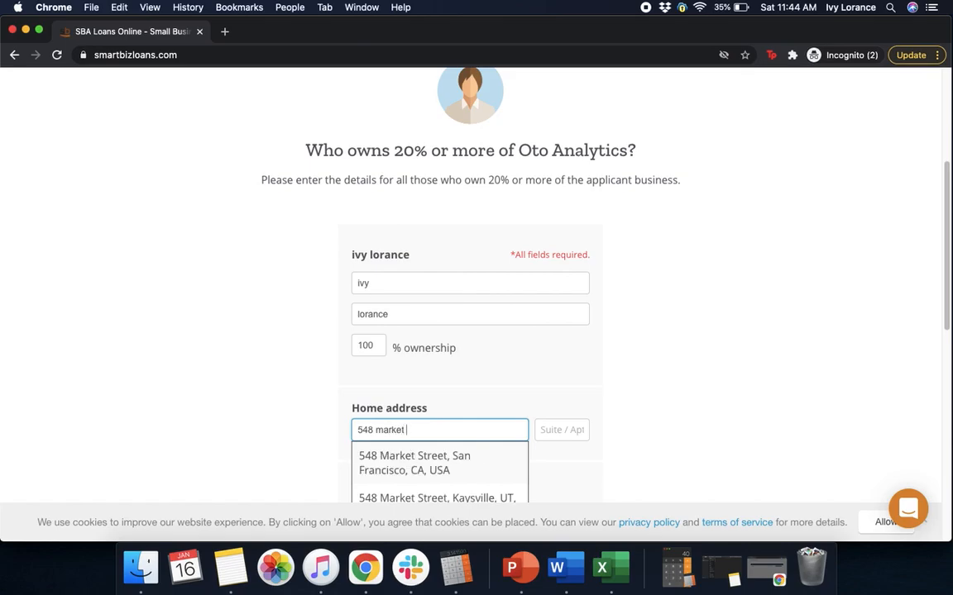
click(392, 463)
click(740, 378)
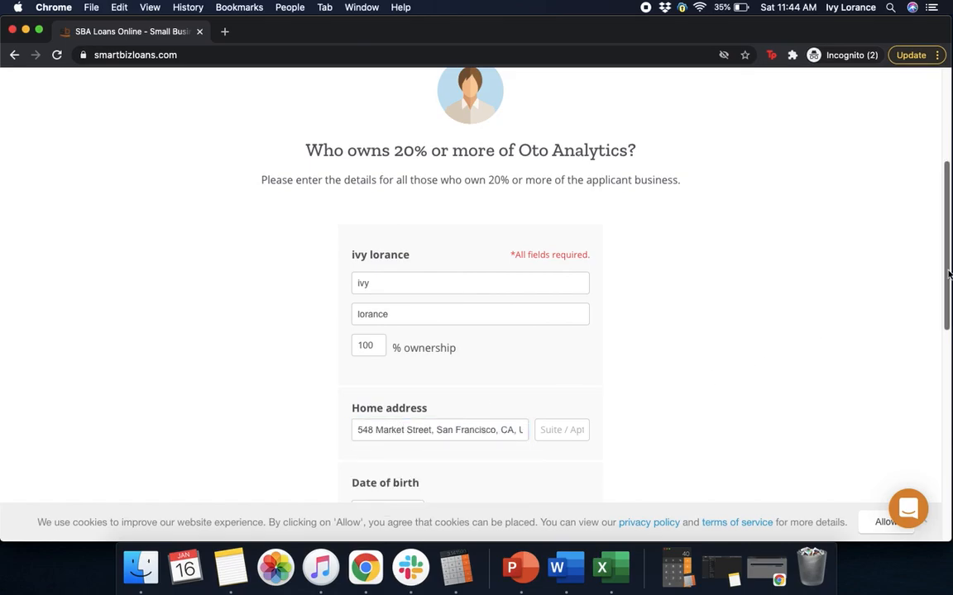
scroll(931, 344, down, 5)
click(403, 288)
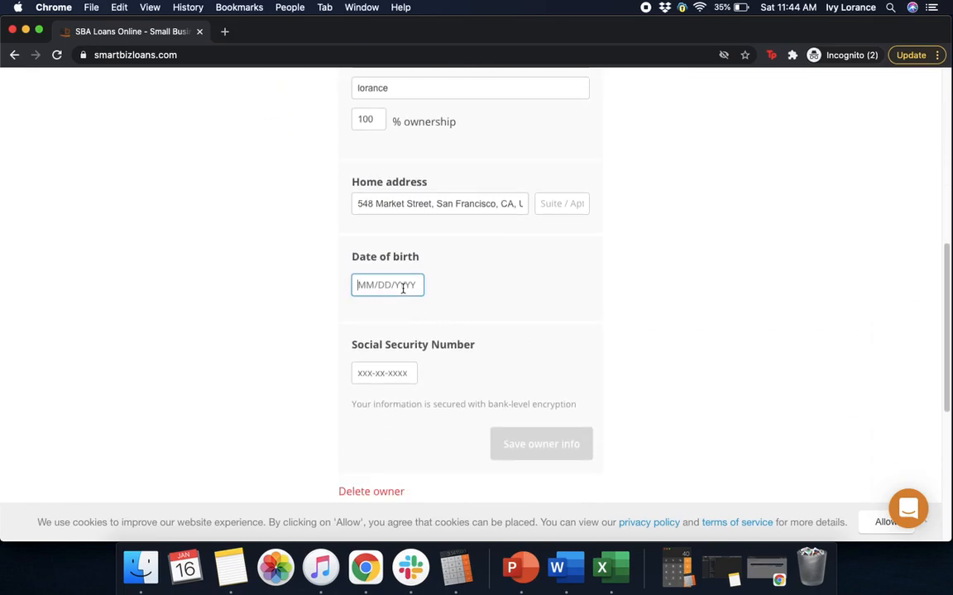
- Enter the owner's Social Security number
scroll(937, 356, up, 3)
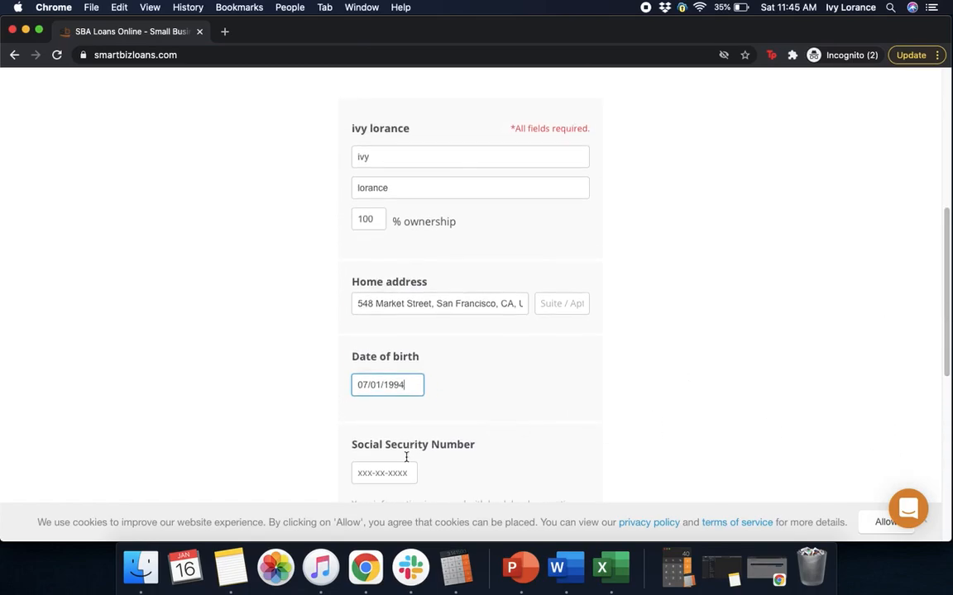
drag(949, 313, 949, 526)
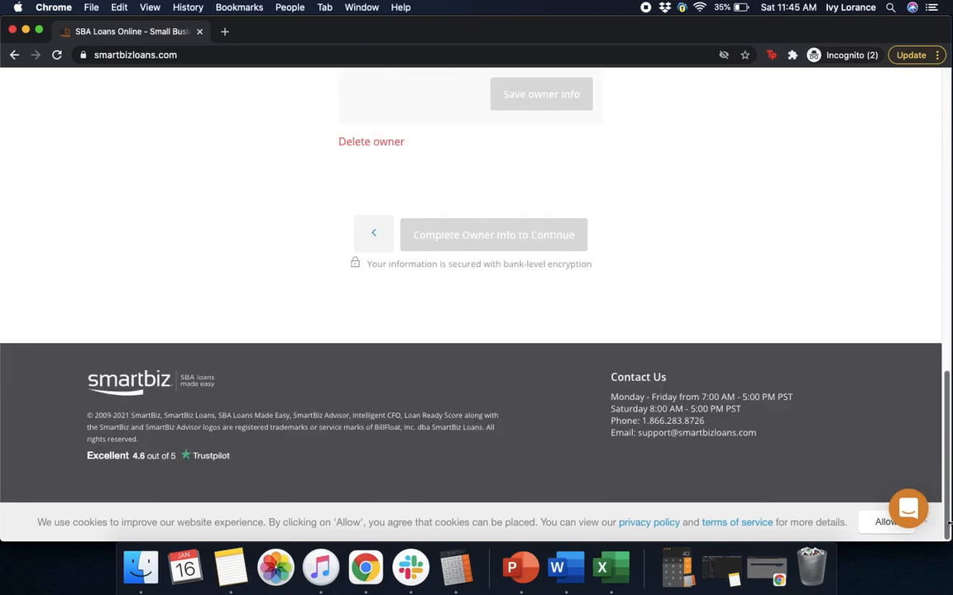
scroll(938, 427, up, 3)
scroll(938, 428, down, 1)
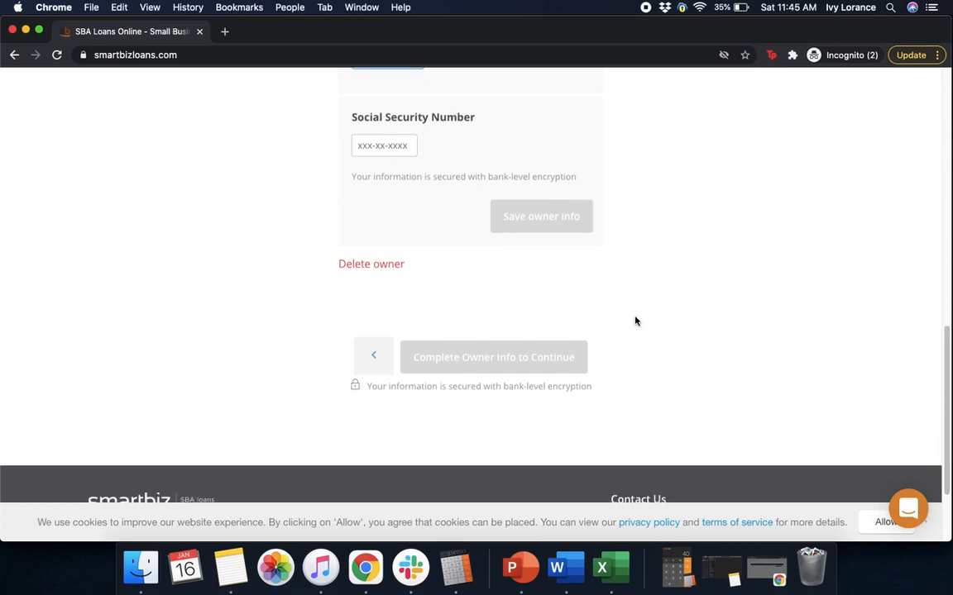
click(368, 146)
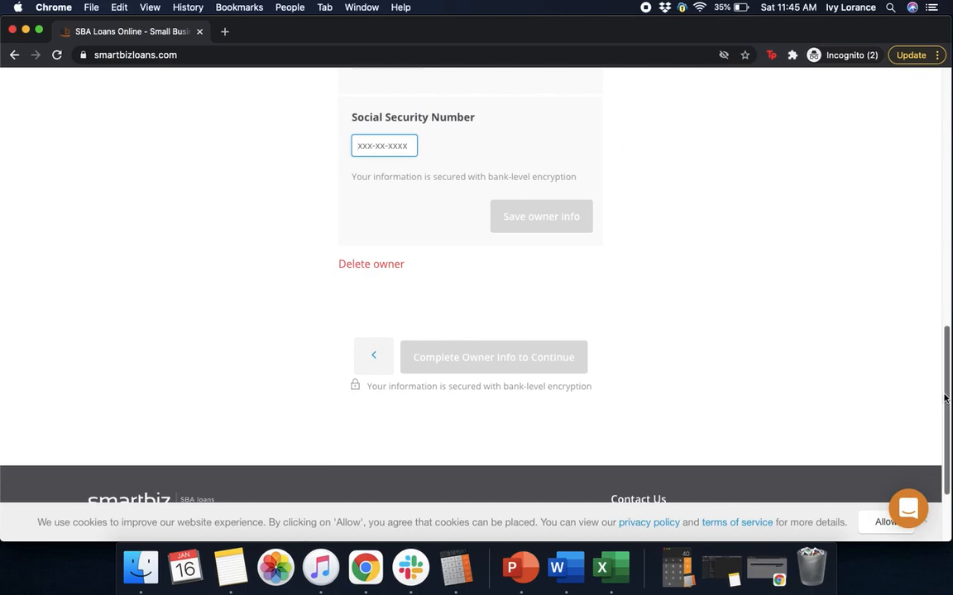
scroll(945, 413, down, 2)
drag(945, 413, 944, 432)
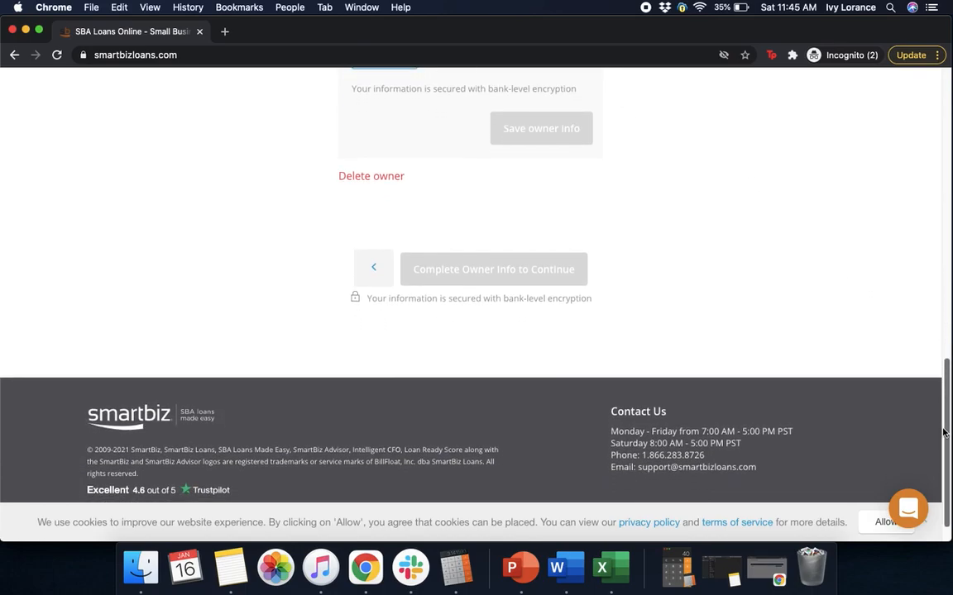
text(6)
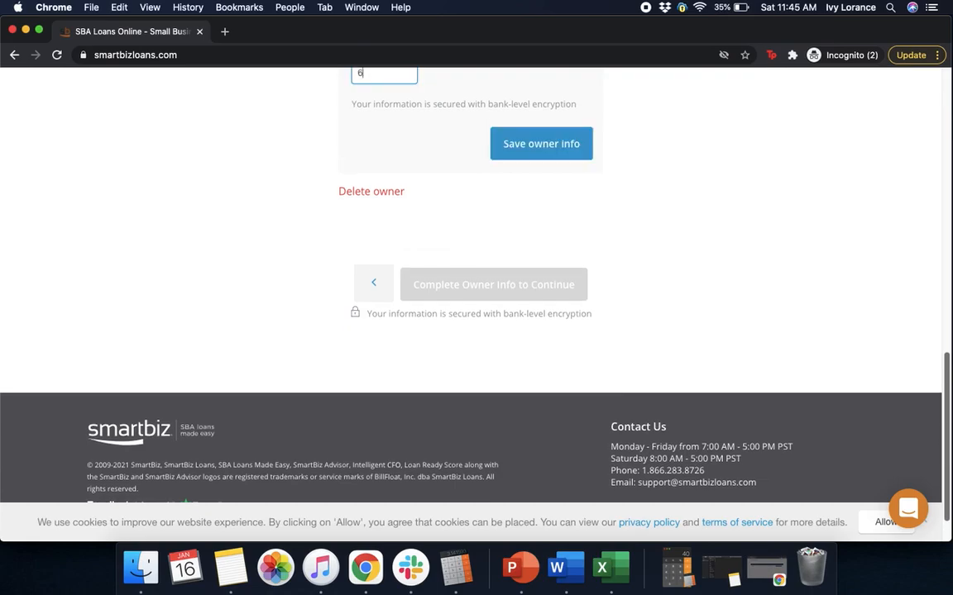
click(461, 121)
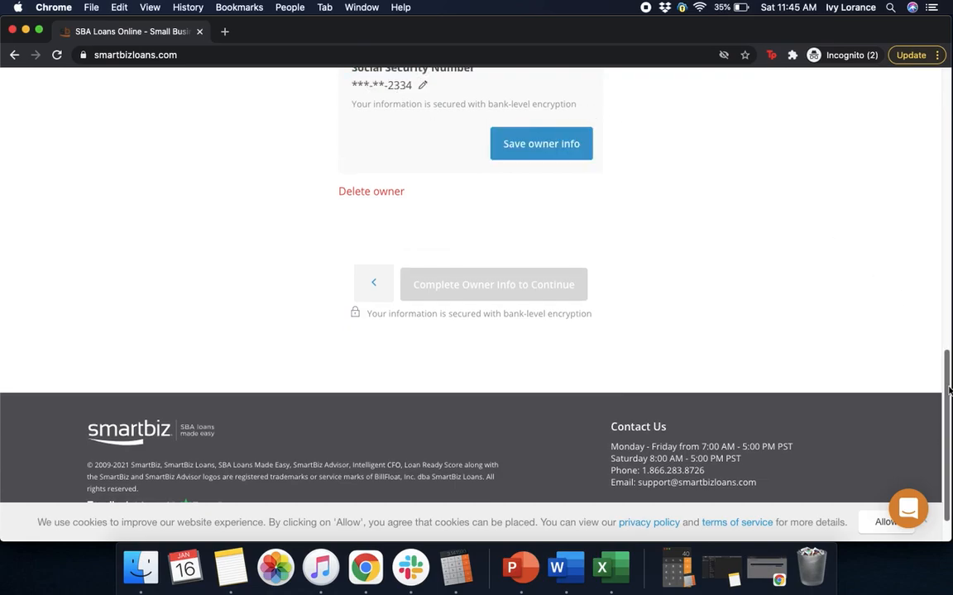
scroll(876, 274, up, 3)
- Save the owner, certify the information is accurate, and request the pre-qualification result
click(557, 286)
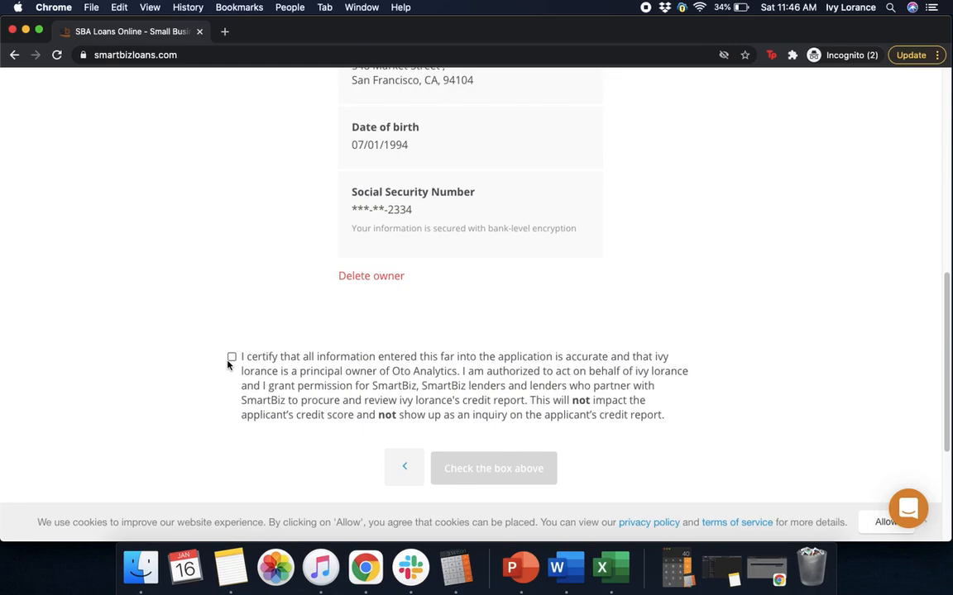
click(232, 357)
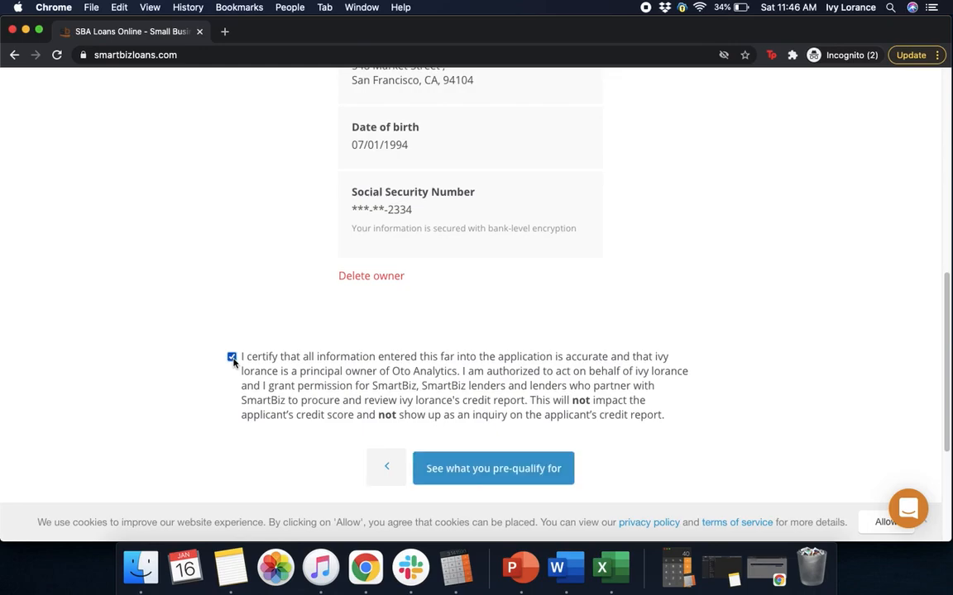
click(480, 465)
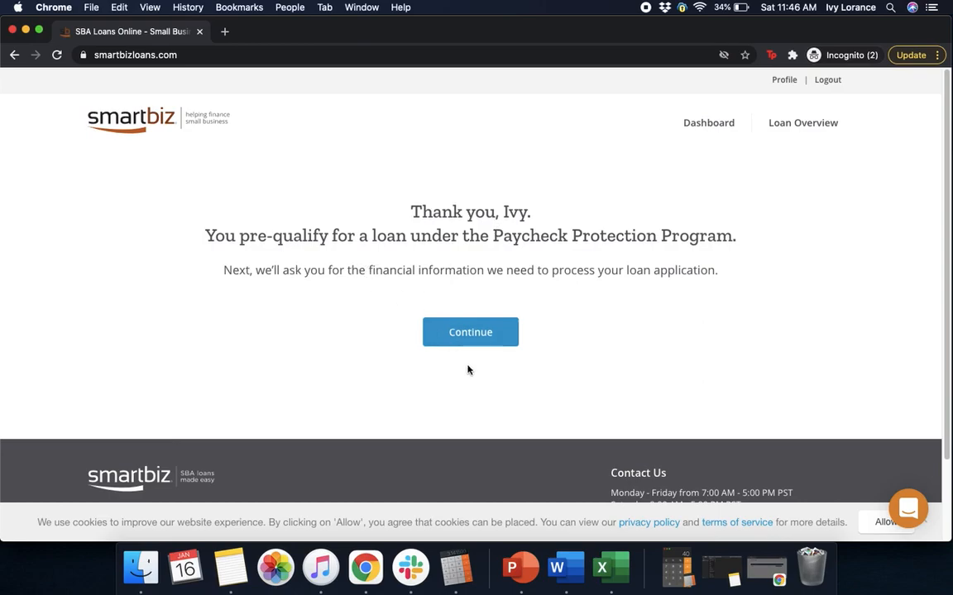
- Continue into the Financials section and begin the Payroll Analysis at Business Info
click(475, 334)
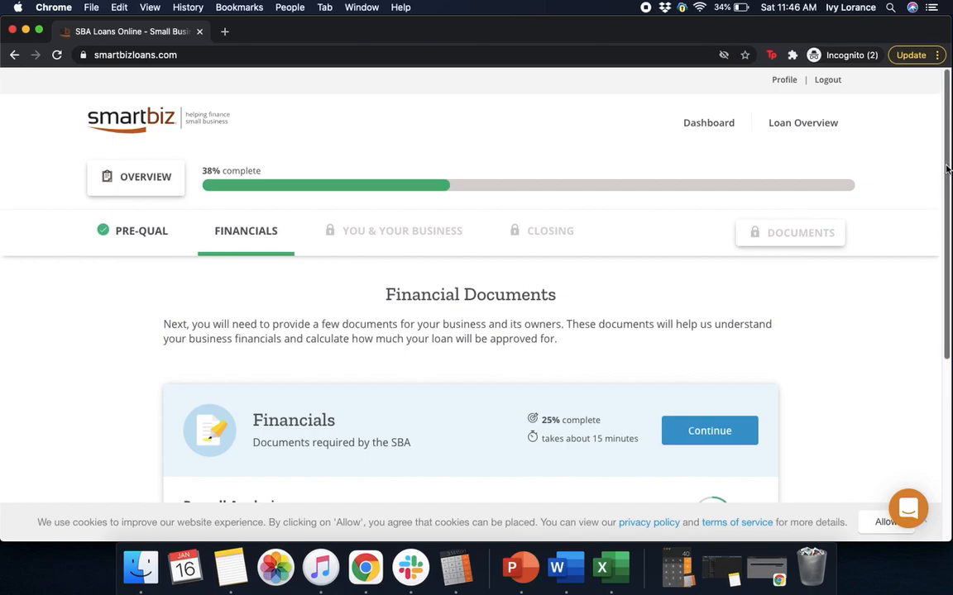
scroll(939, 232, down, 5)
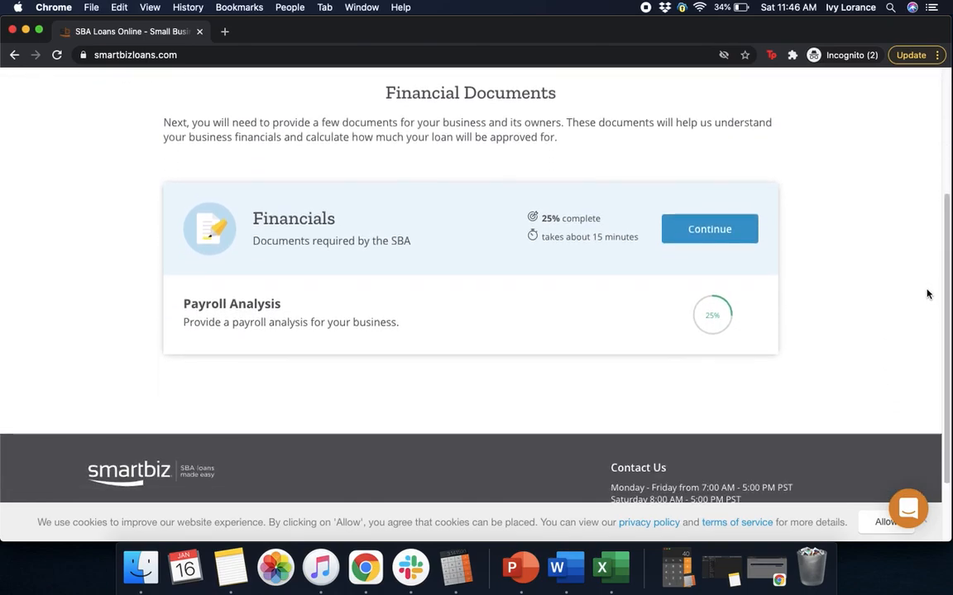
click(691, 229)
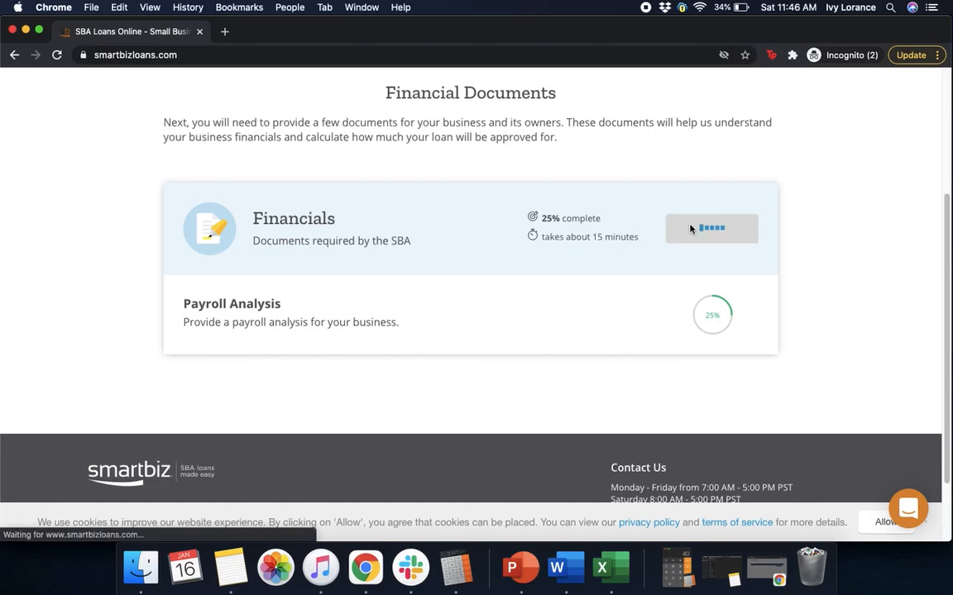
scroll(941, 249, down, 2)
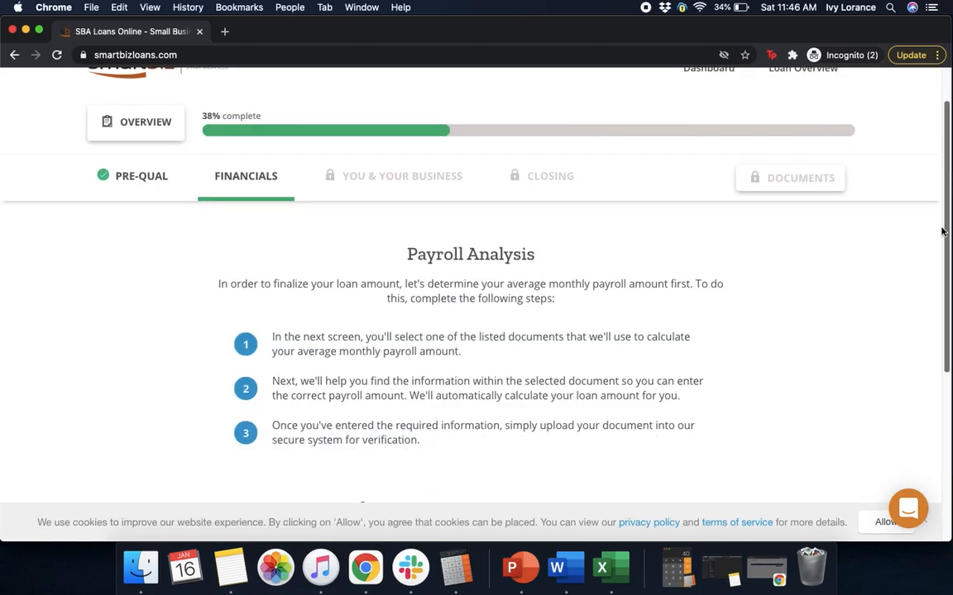
scroll(940, 265, down, 2)
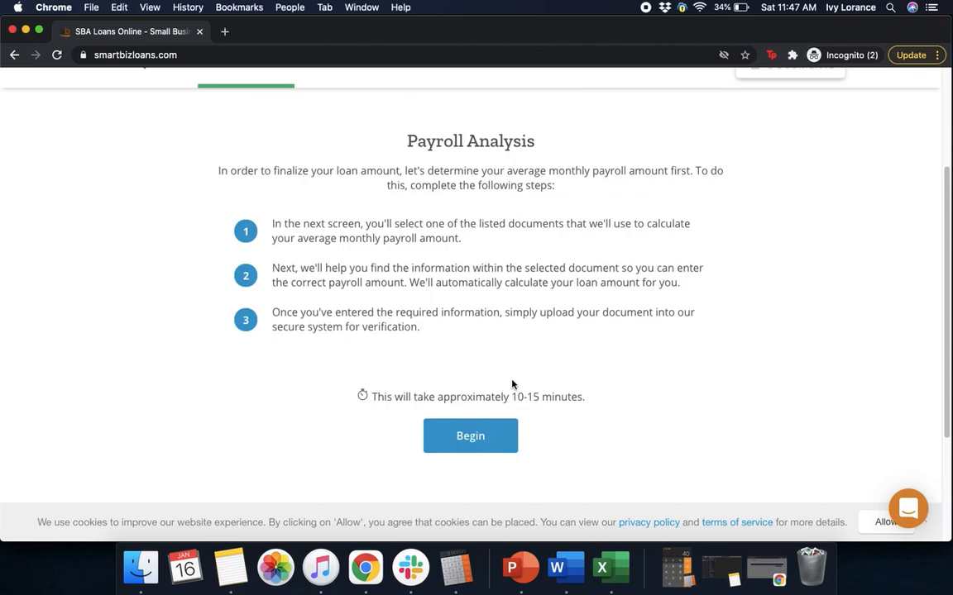
click(465, 442)
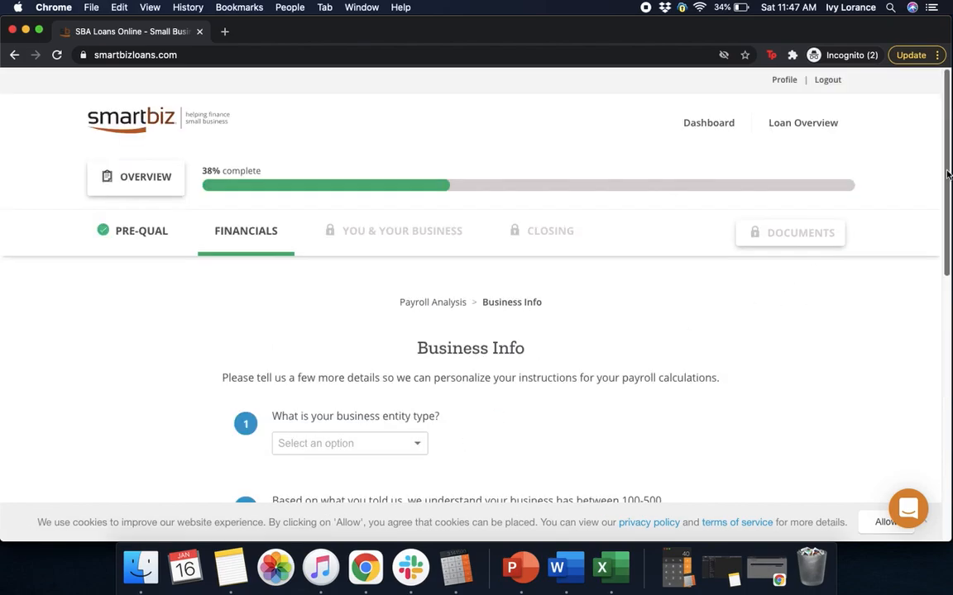
- Set the business entity type to S Corporation and the W-2 employee count to 250
scroll(267, 319, down, 3)
click(302, 318)
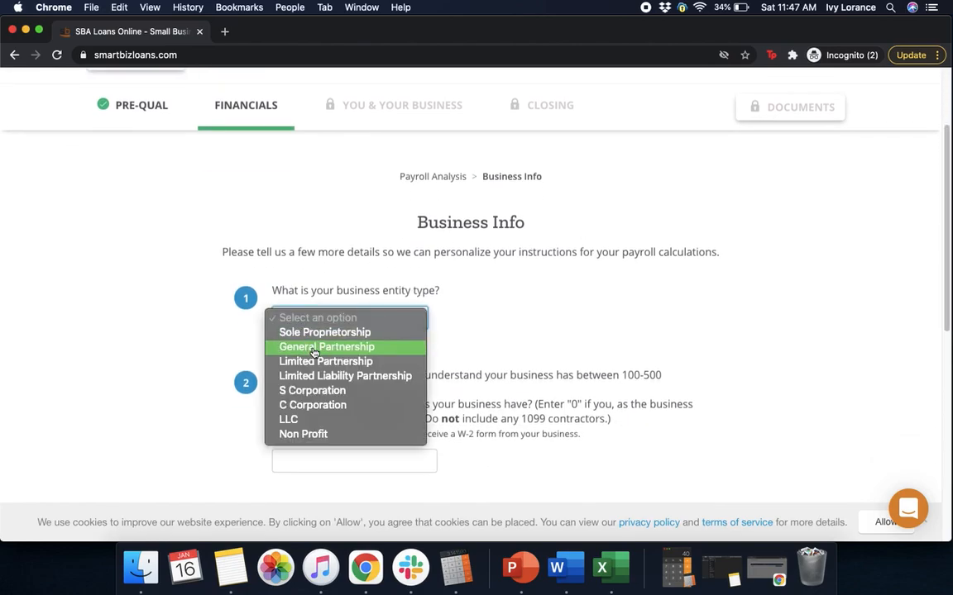
click(312, 390)
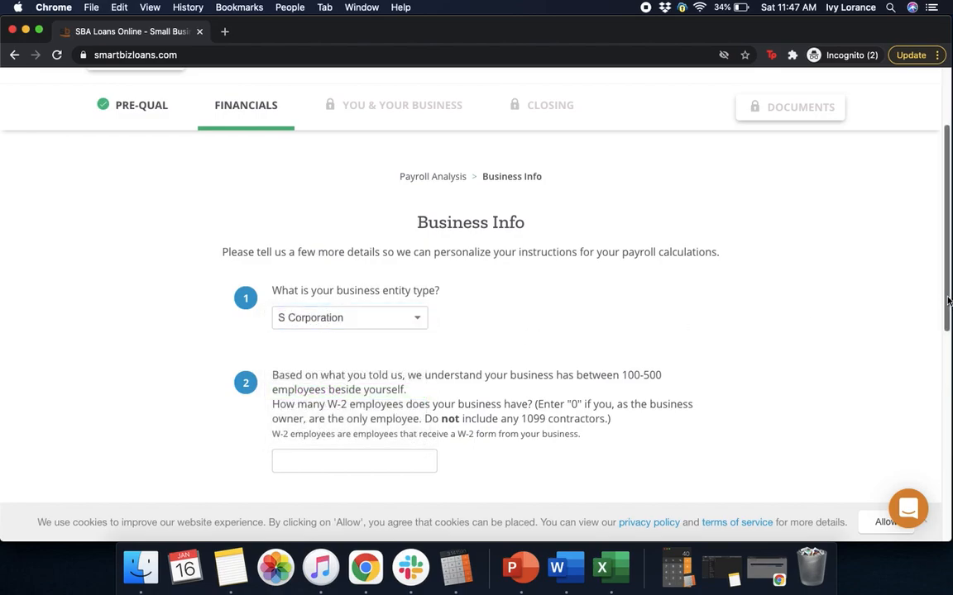
drag(948, 300, 941, 355)
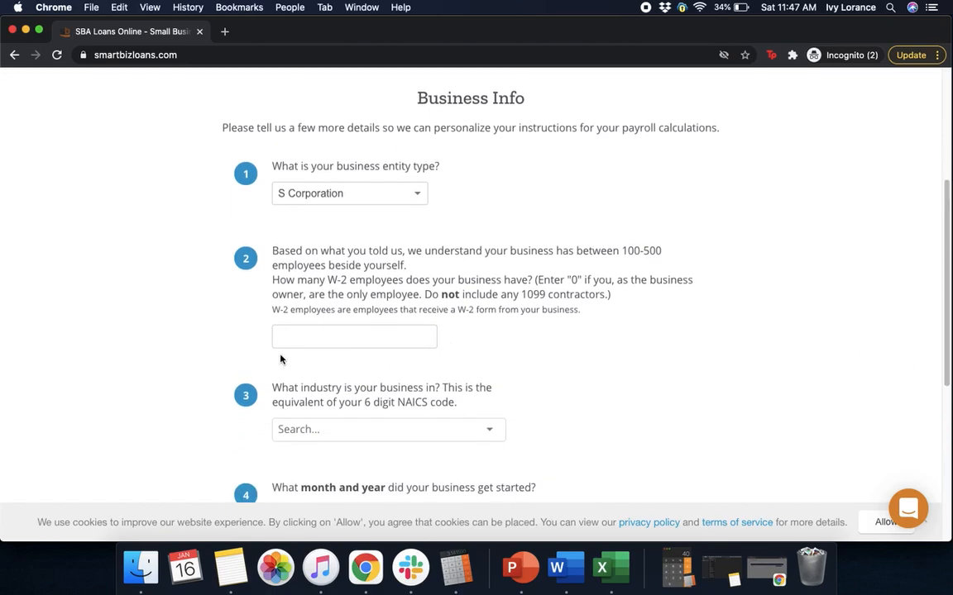
click(299, 334)
text(250)
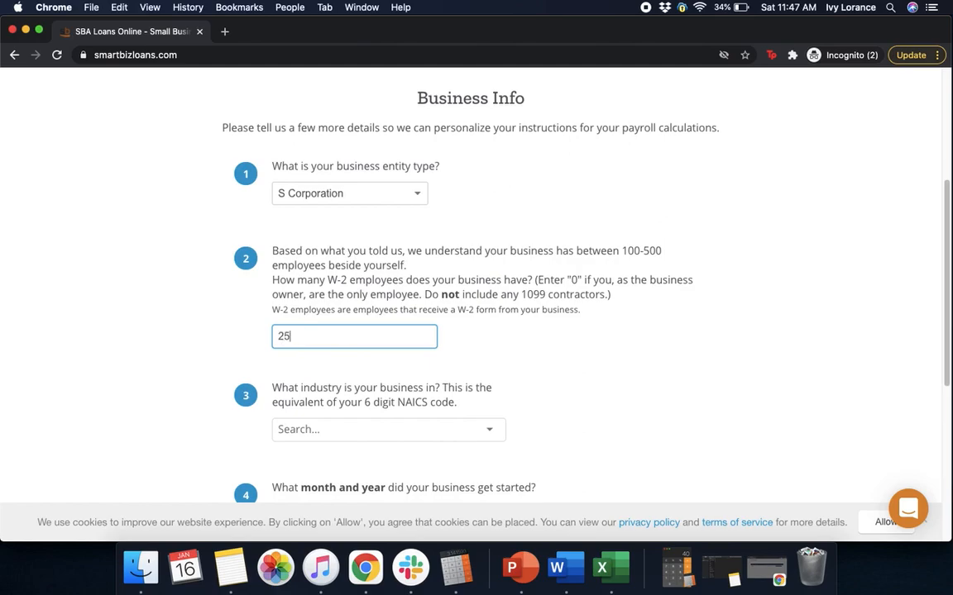
click(453, 357)
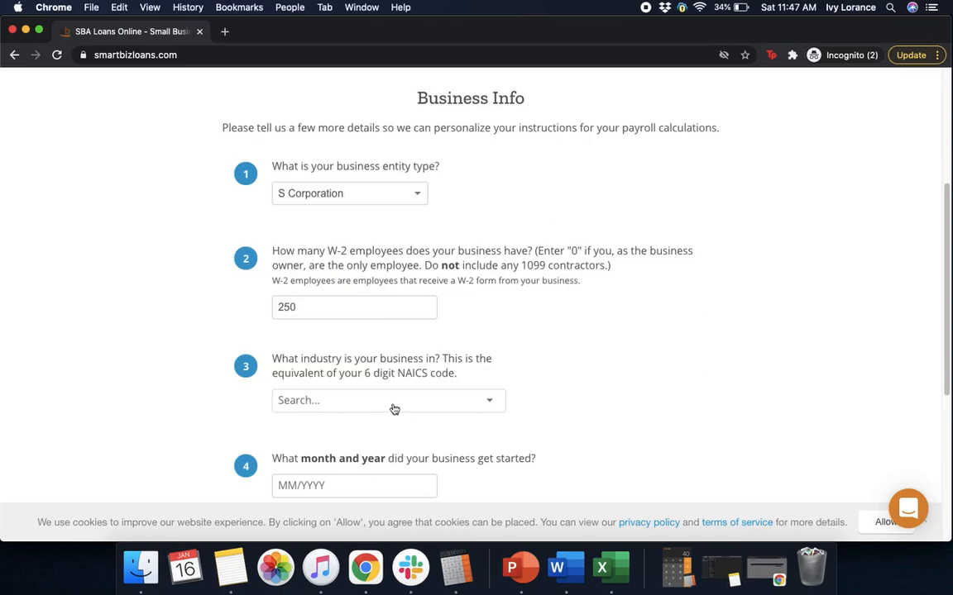
- Pick NAICS 541613 Marketing Consulting Services, enter start date 02/2012, and submit the business info
click(394, 410)
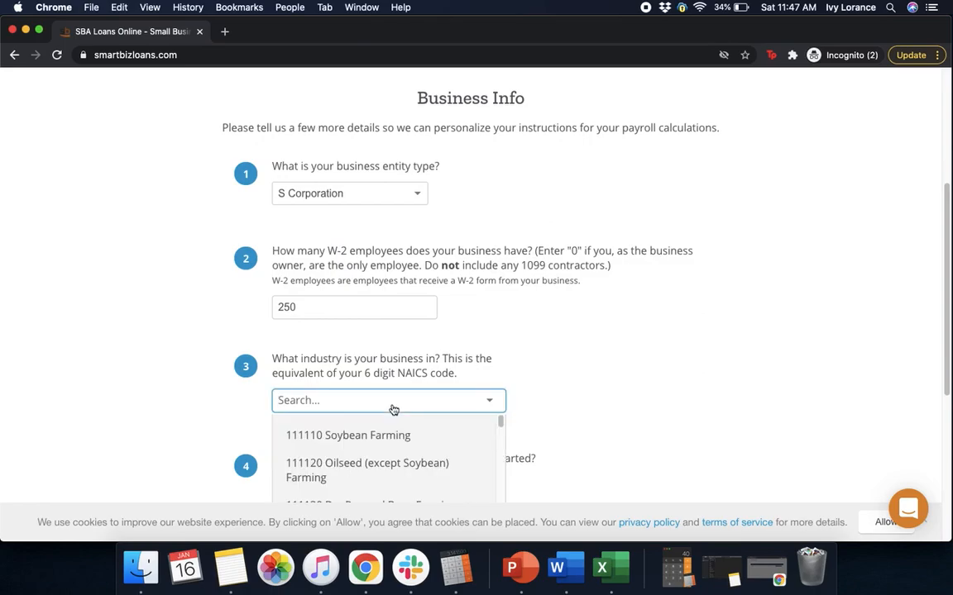
text(541)
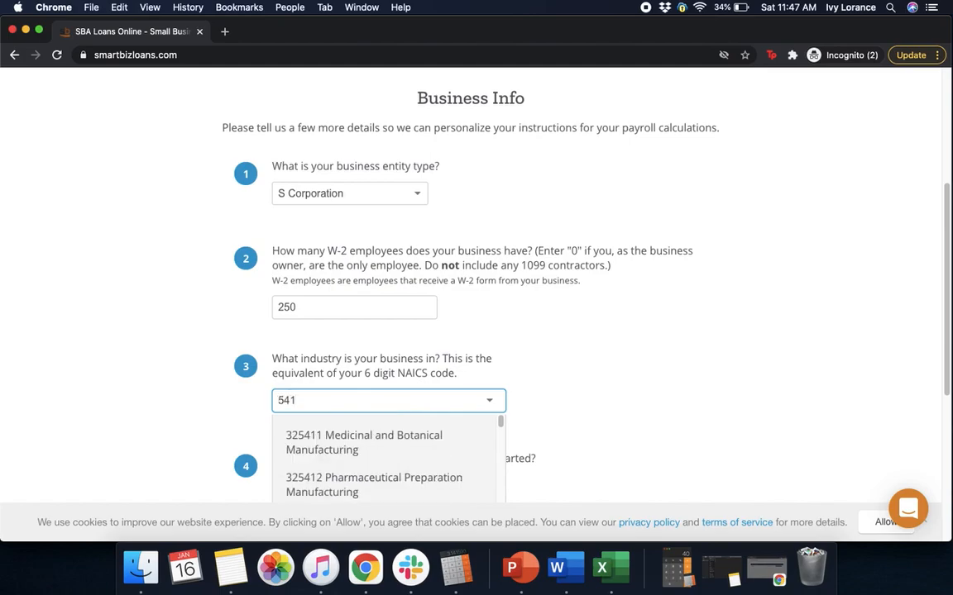
text(613)
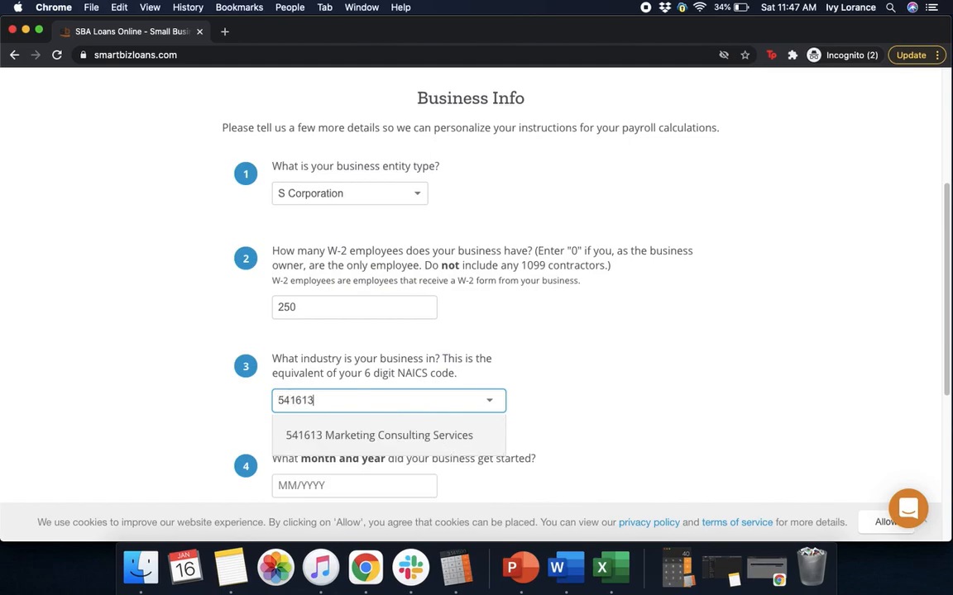
click(385, 434)
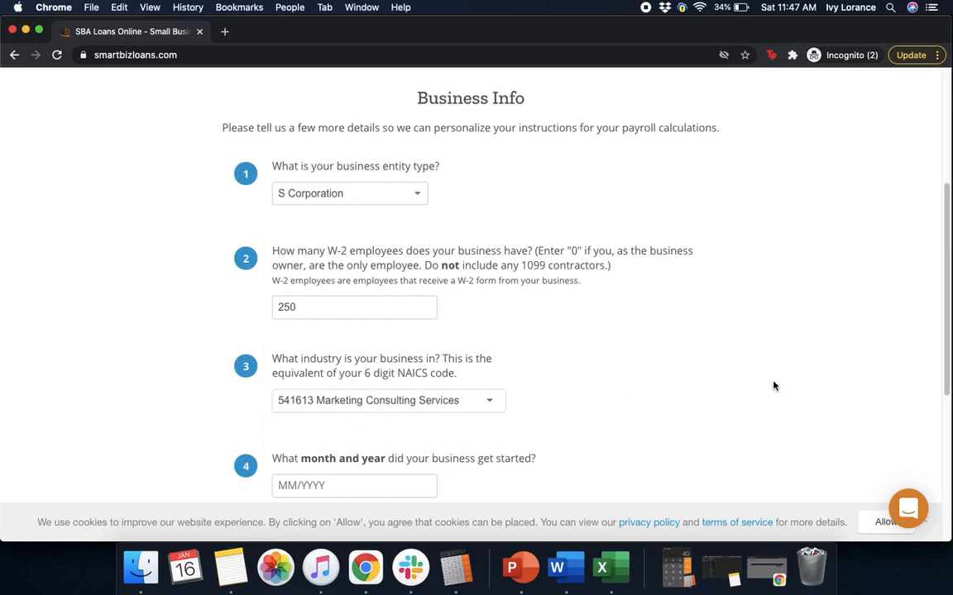
scroll(774, 386, down, 3)
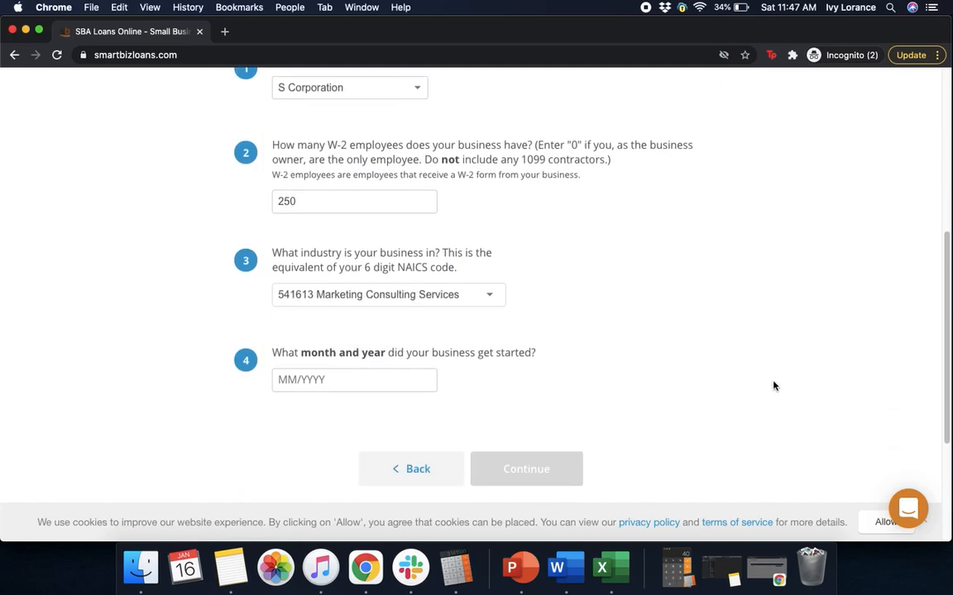
click(370, 306)
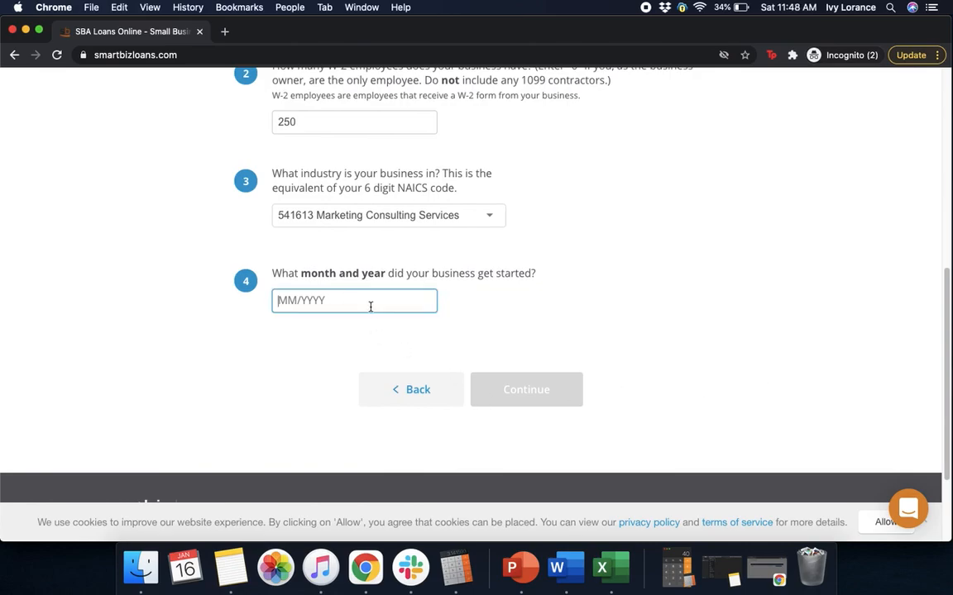
text(02/2012)
click(568, 343)
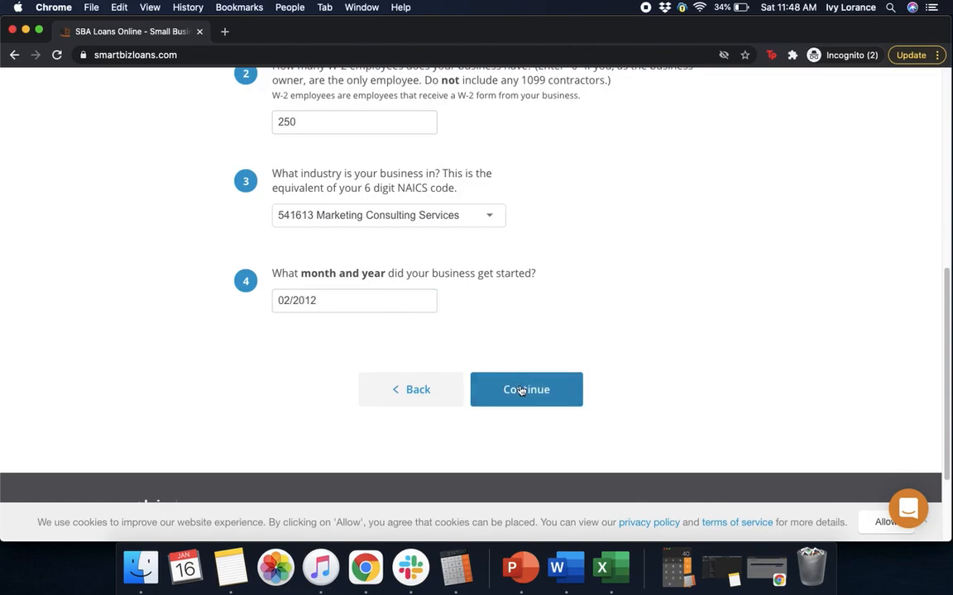
click(521, 390)
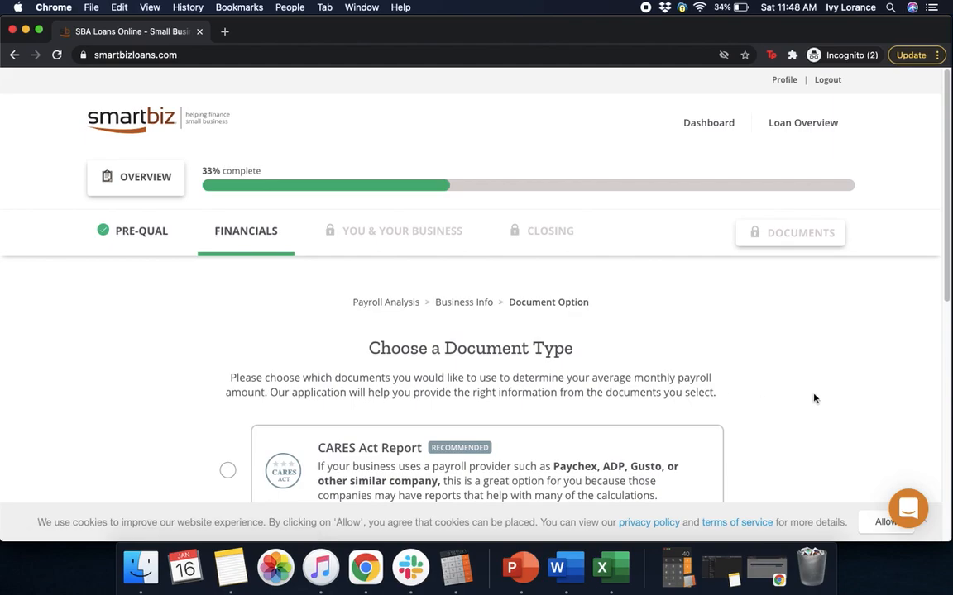
- Select Tax Document as the payroll amount source and continue to the tax form list
scroll(935, 250, down, 2)
scroll(935, 264, down, 3)
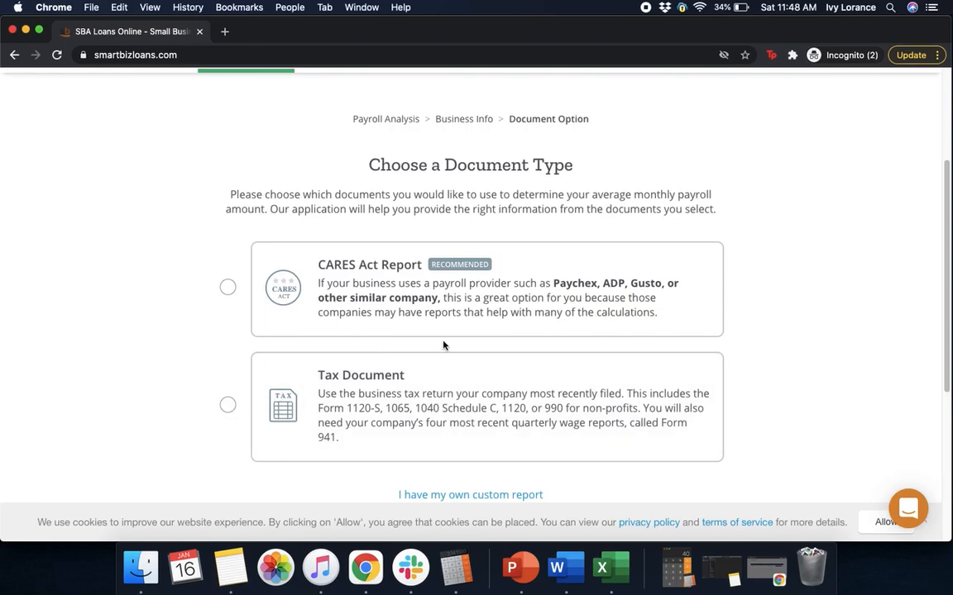
drag(947, 335, 939, 400)
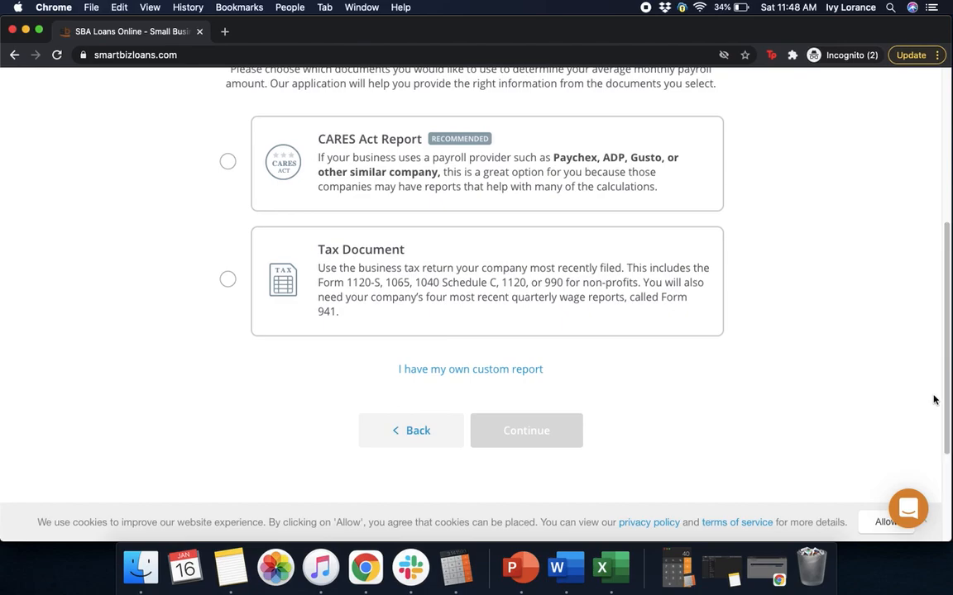
click(395, 281)
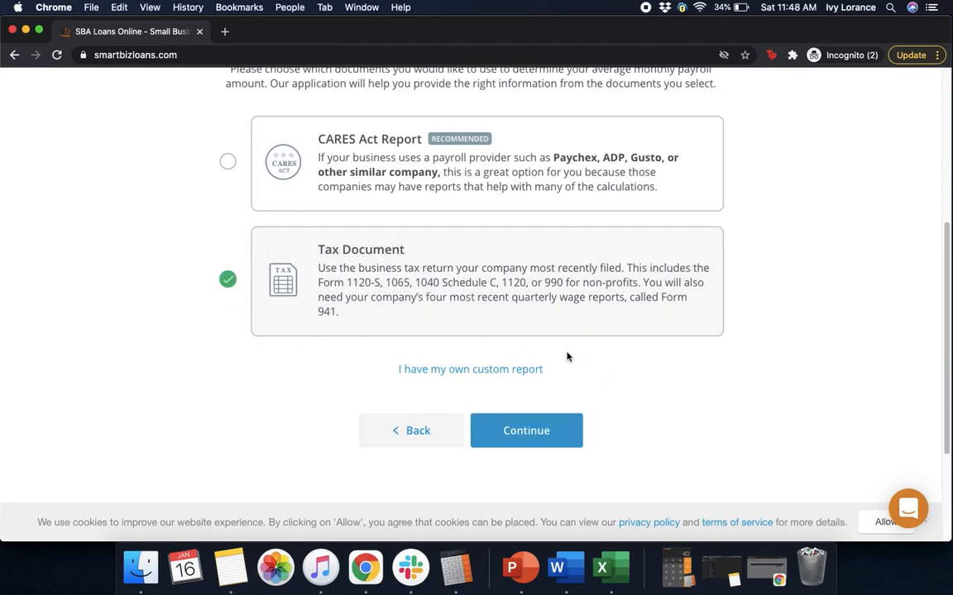
click(496, 424)
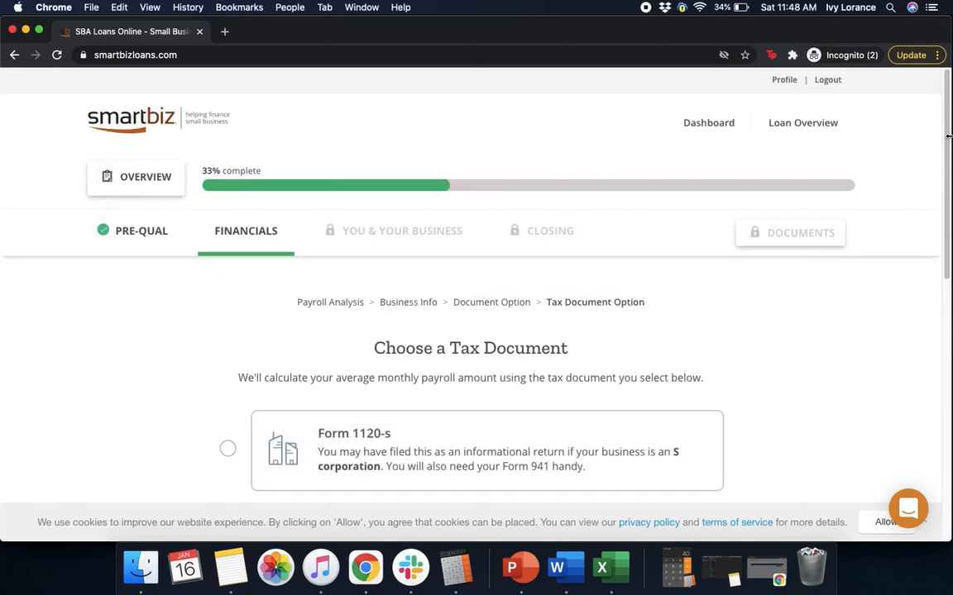
scroll(938, 240, down, 5)
scroll(938, 240, down, 2)
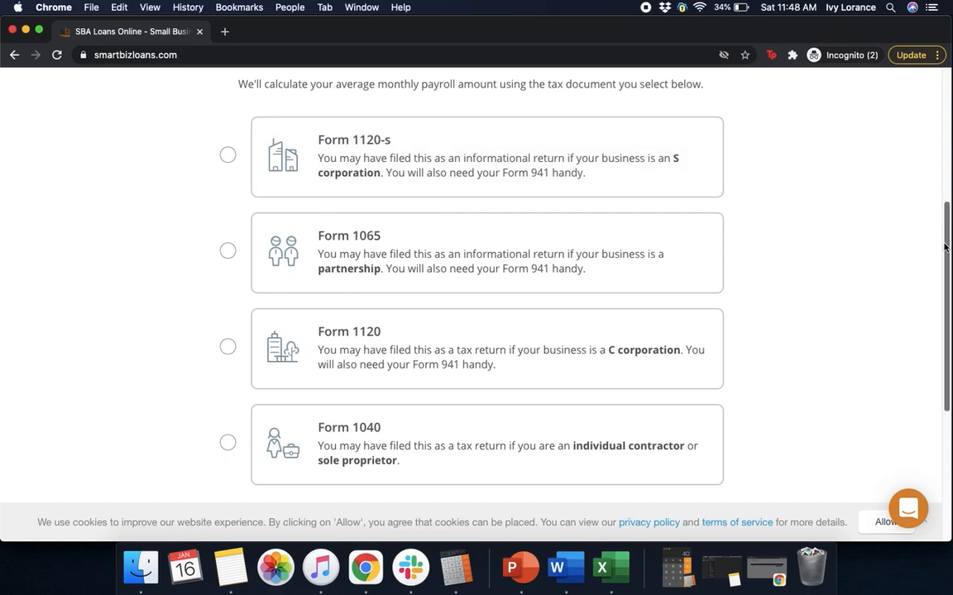
- Choose Form 1120-S as the tax document and continue to the loan amount calculation
scroll(938, 282, down, 2)
scroll(938, 281, down, 2)
scroll(938, 273, up, 2)
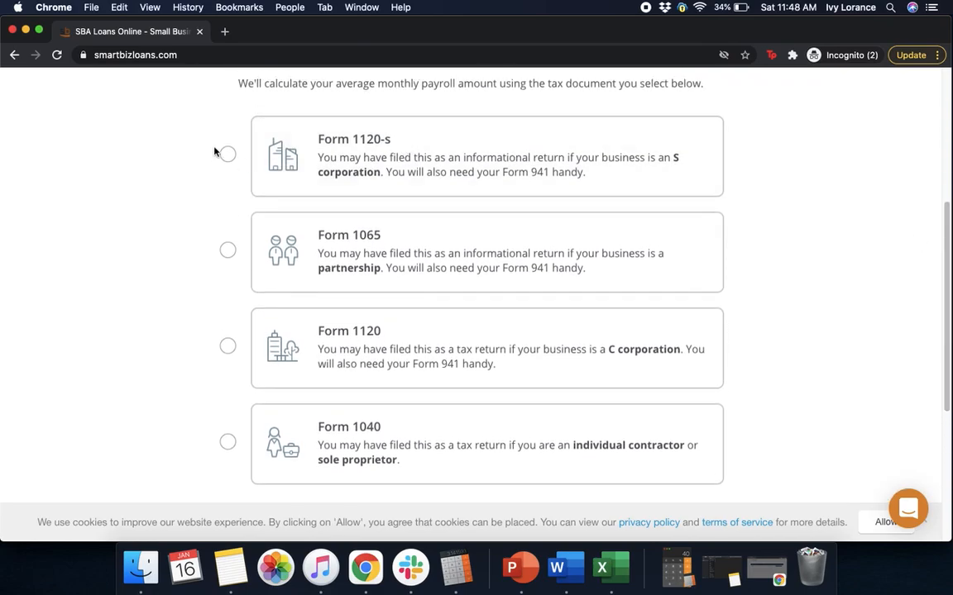
click(384, 170)
drag(948, 329, 944, 421)
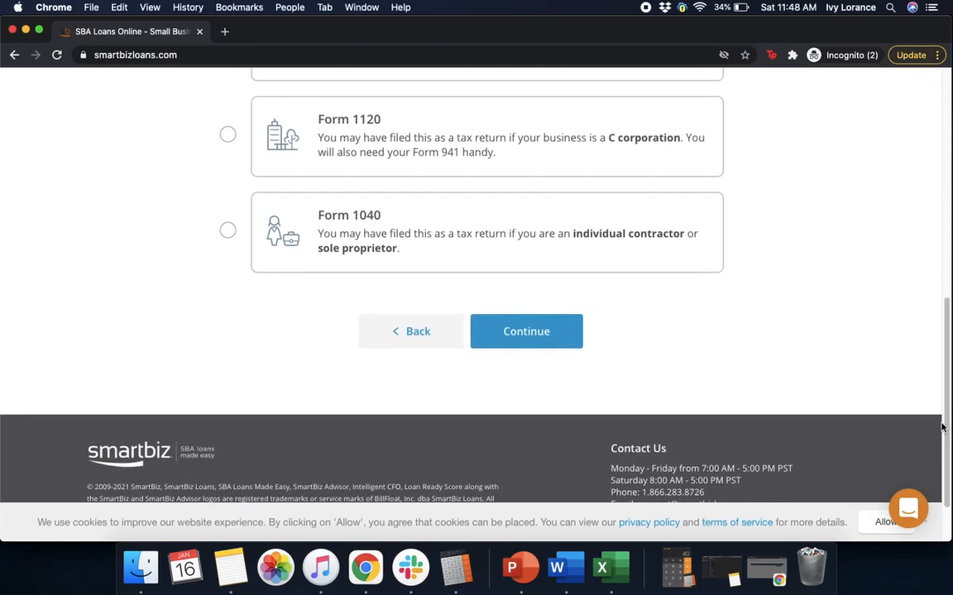
click(523, 331)
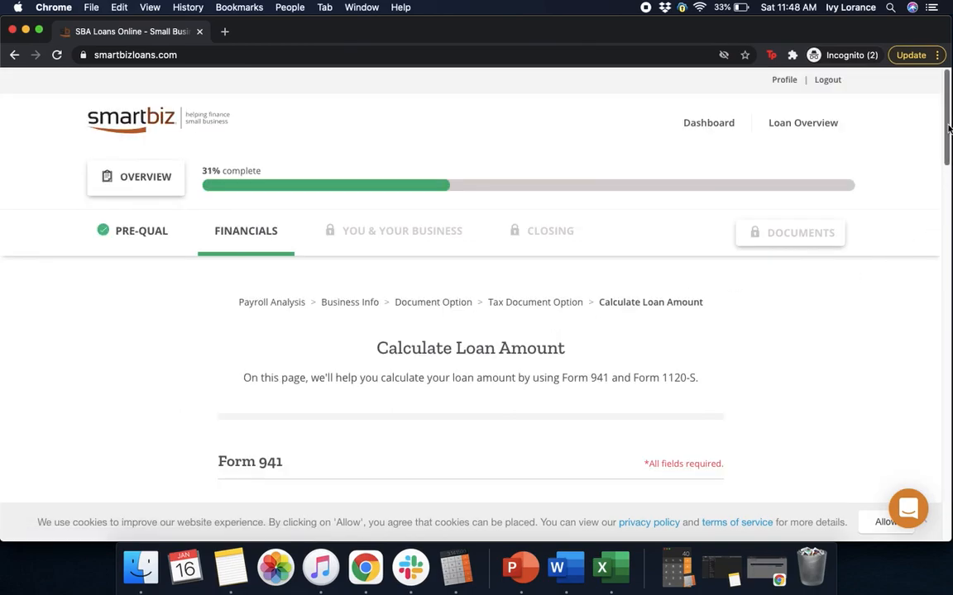
- Enter $50,000 wages for the two most recent Form 941 quarters
scroll(938, 190, down, 5)
scroll(939, 189, down, 1)
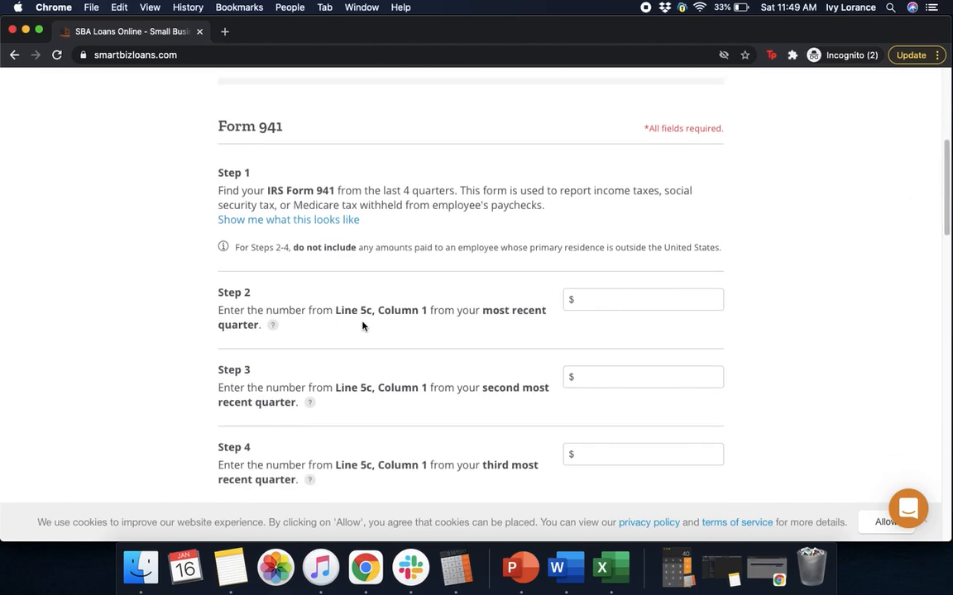
click(629, 304)
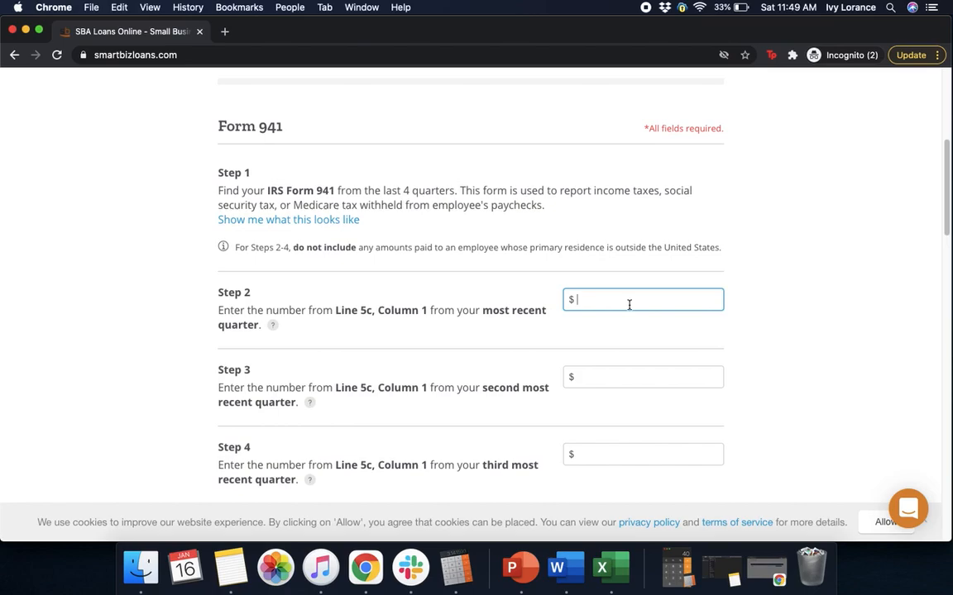
text(500000)
click(849, 309)
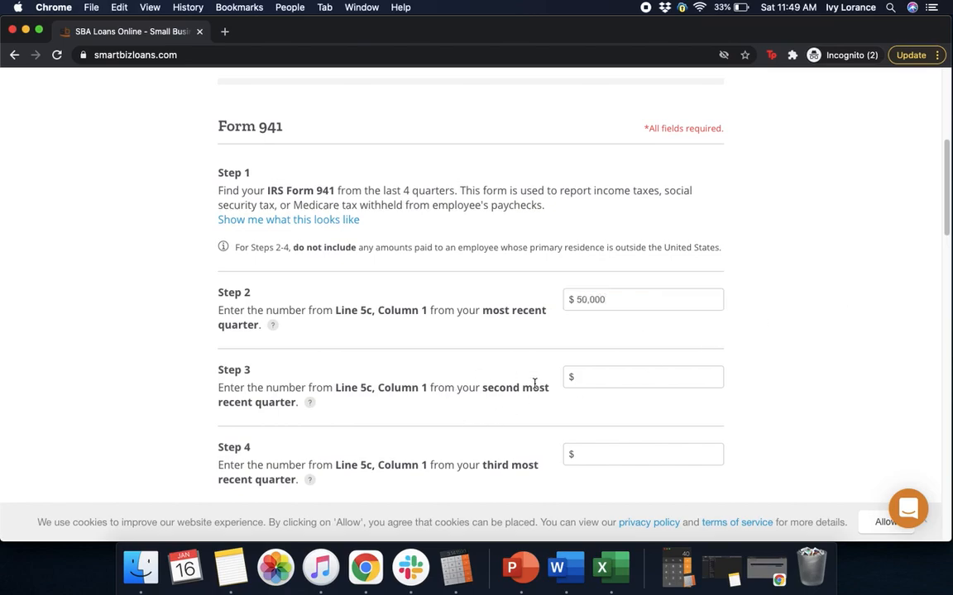
click(599, 379)
text(500000)
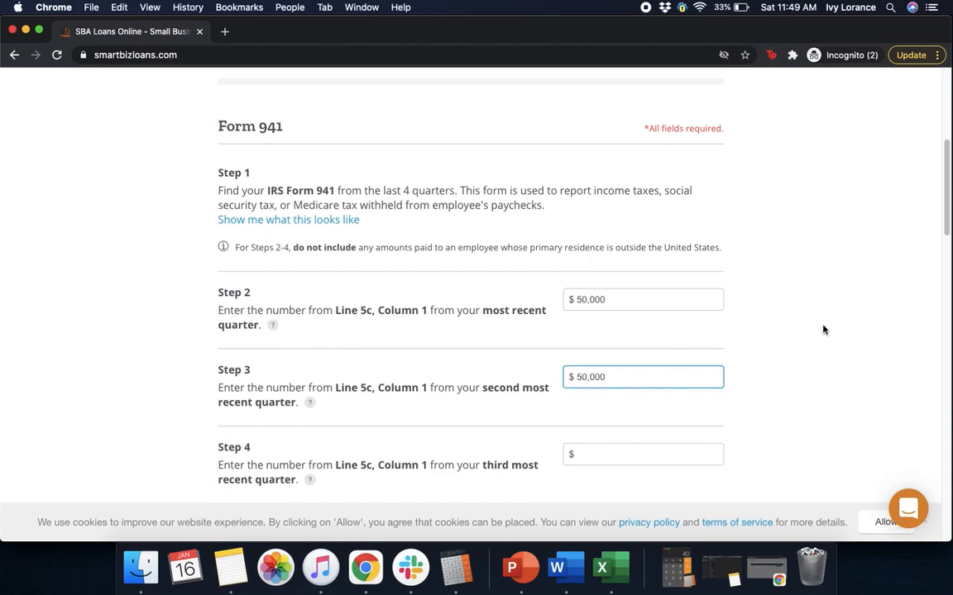
click(823, 330)
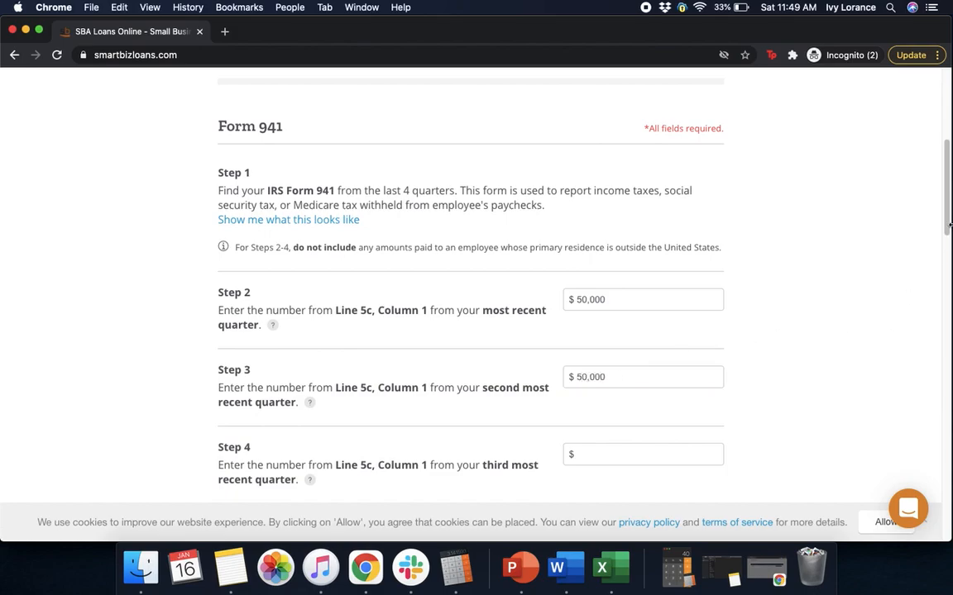
- Enter $50,000 for the third and fourth quarters and answer No to employees over $100,000
click(605, 457)
text(500000)
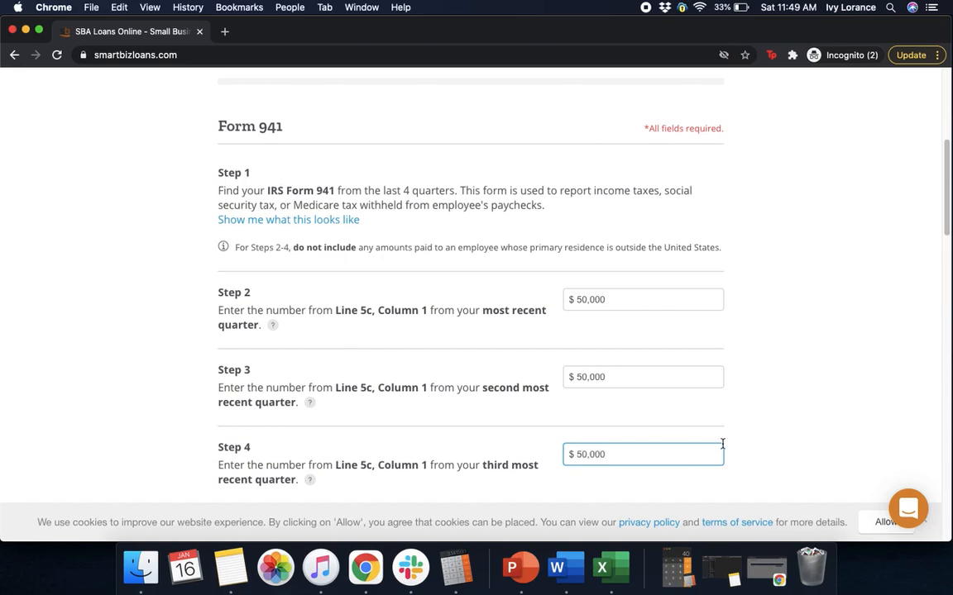
click(761, 397)
drag(948, 207, 936, 287)
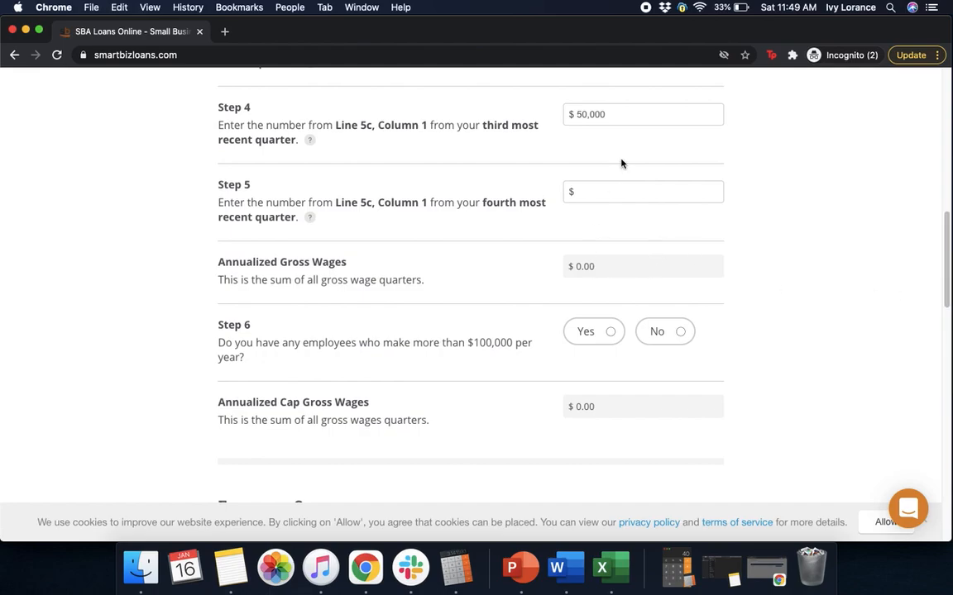
click(593, 191)
text(50,000)
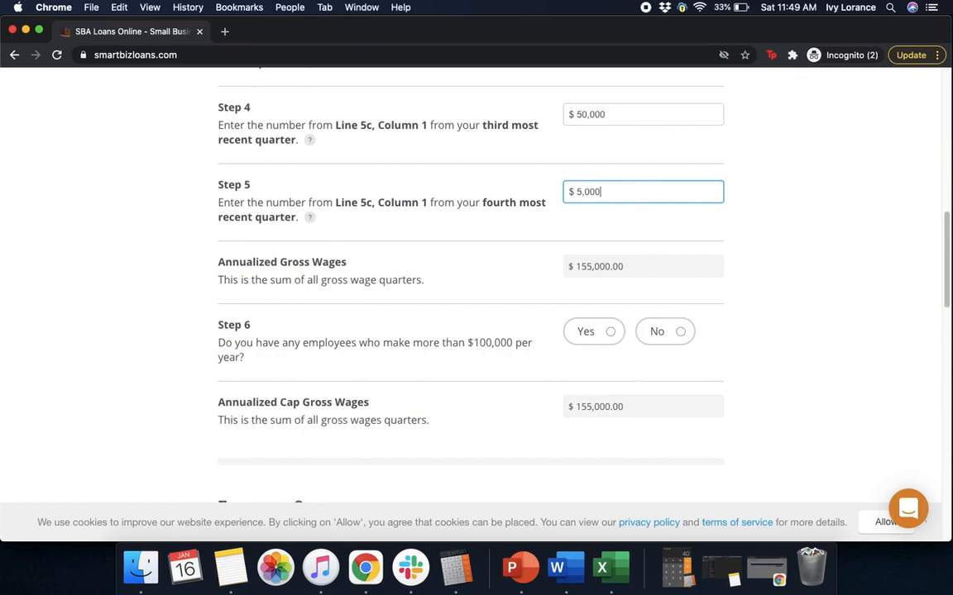
click(913, 183)
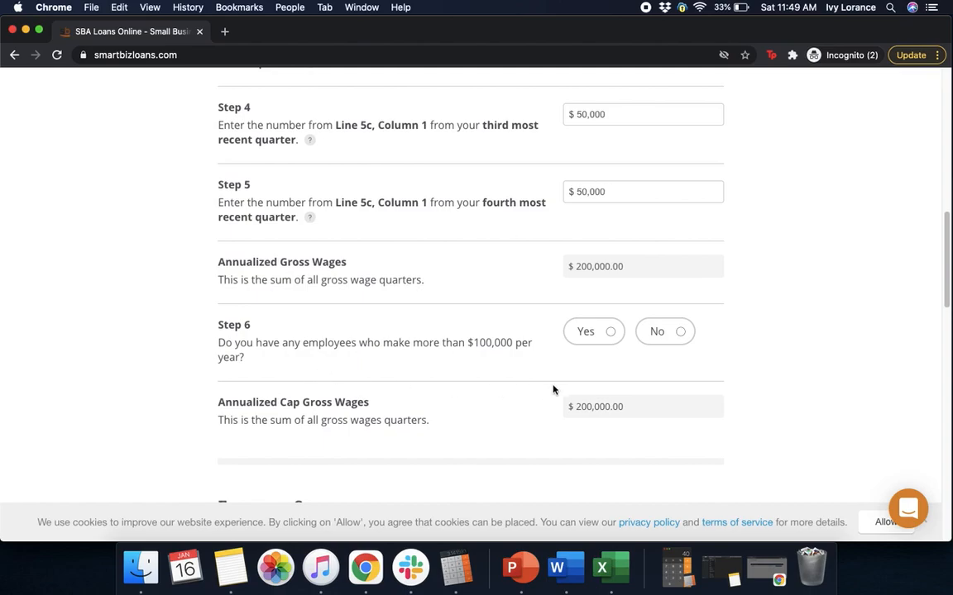
click(680, 332)
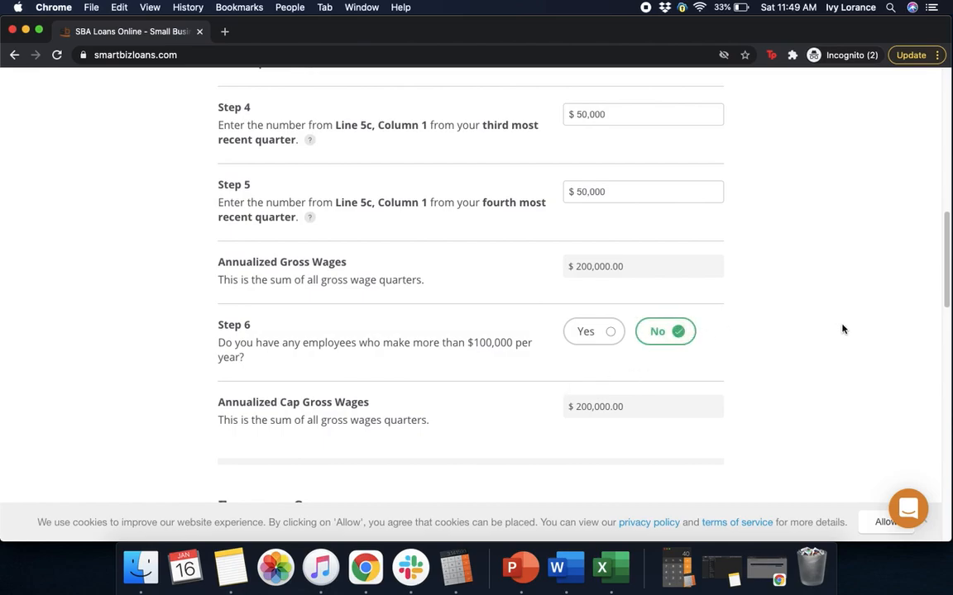
scroll(947, 298, down, 5)
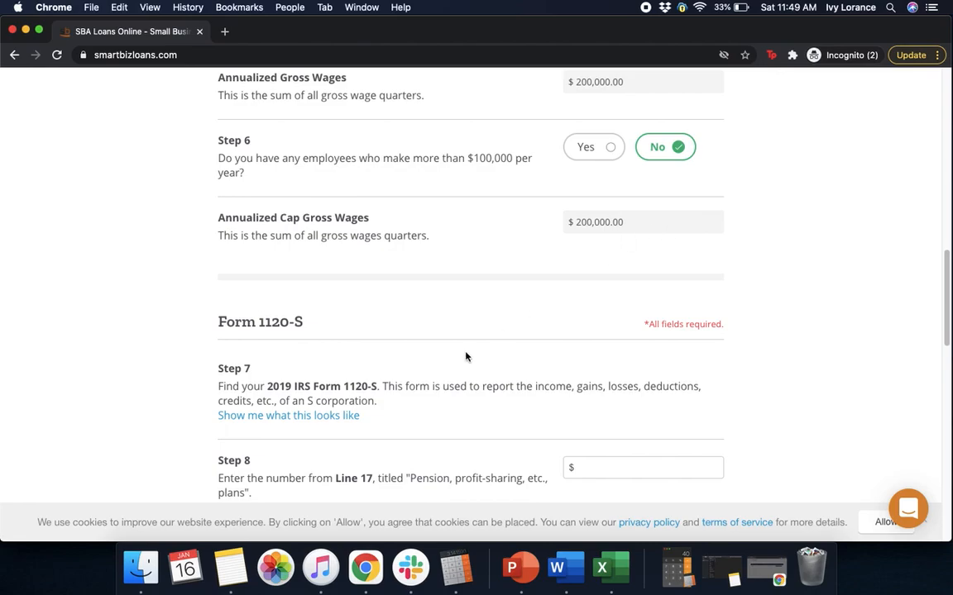
- Enter $10,000 each for the Line 17 pension and employee health insurance amounts
drag(947, 289, 948, 323)
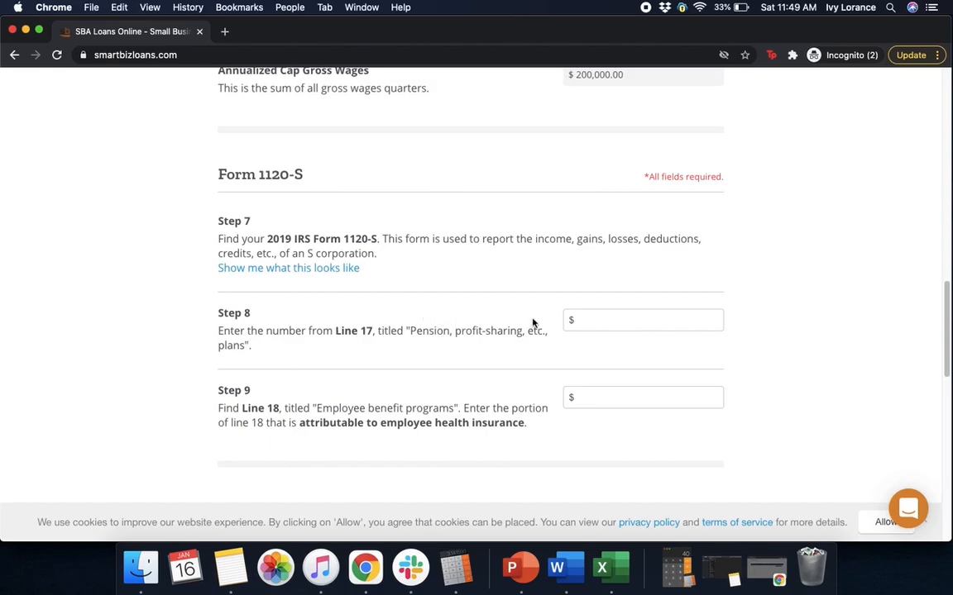
click(600, 316)
text(100000)
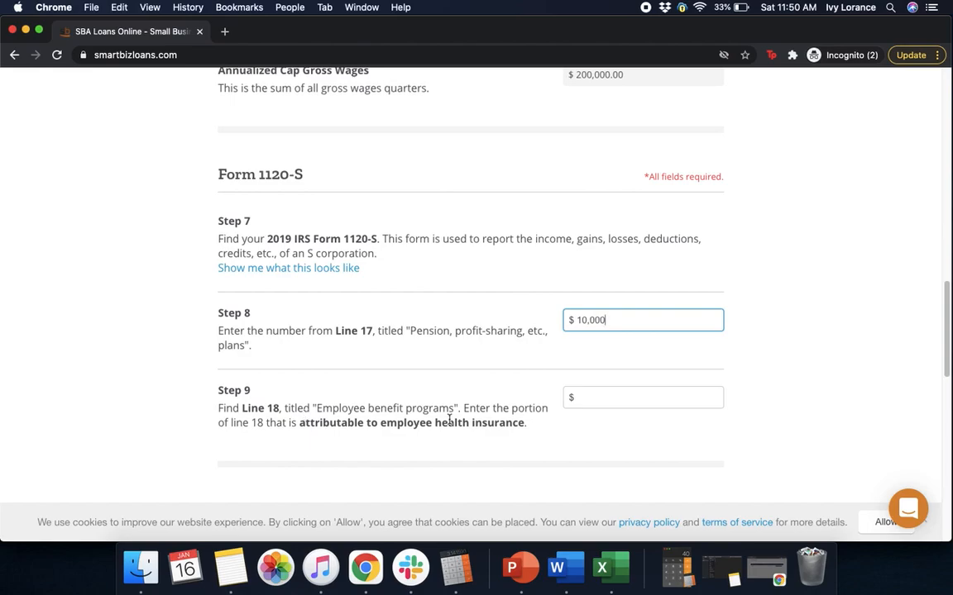
click(604, 398)
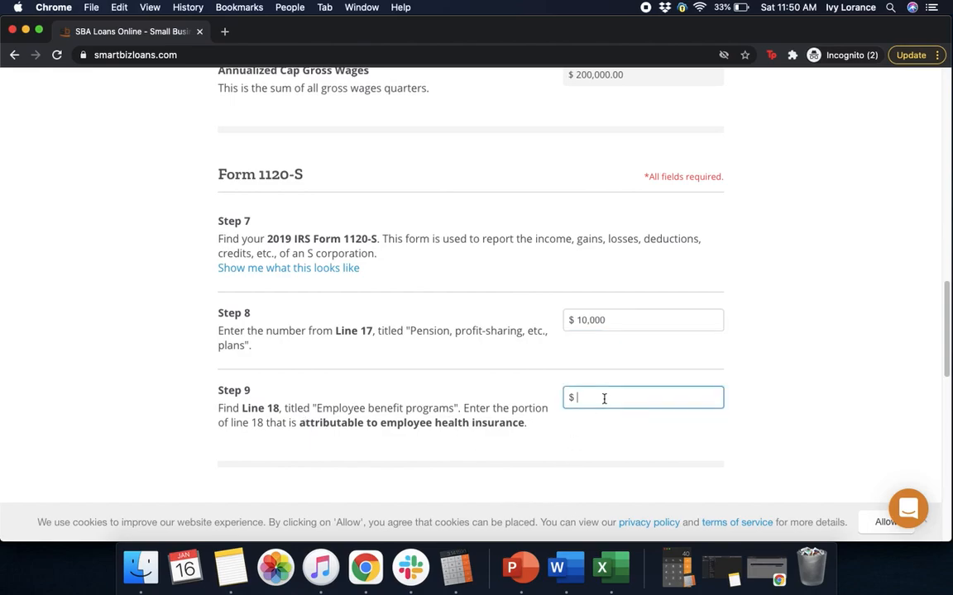
text(100000)
click(771, 364)
drag(946, 343, 933, 411)
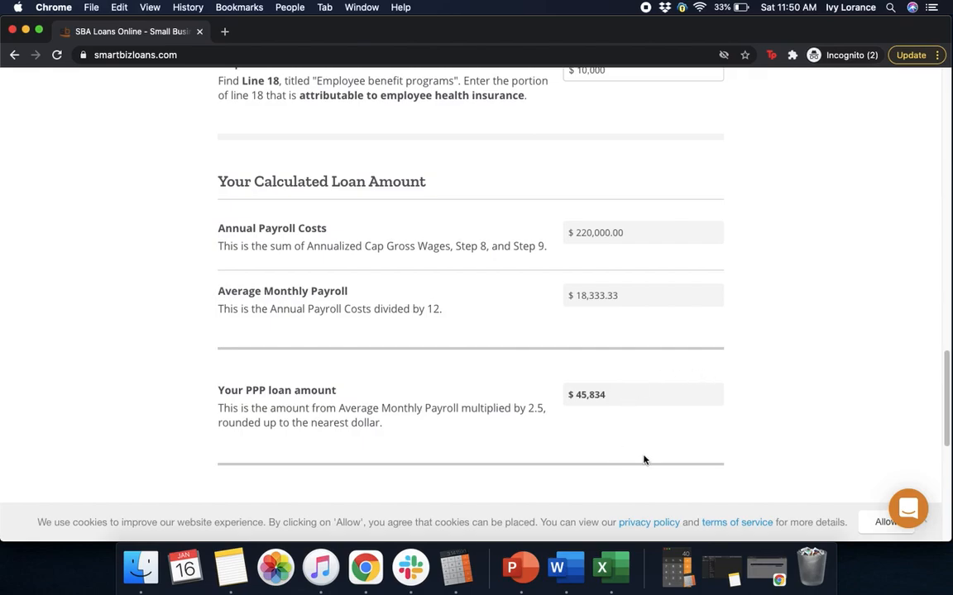
drag(946, 388, 937, 447)
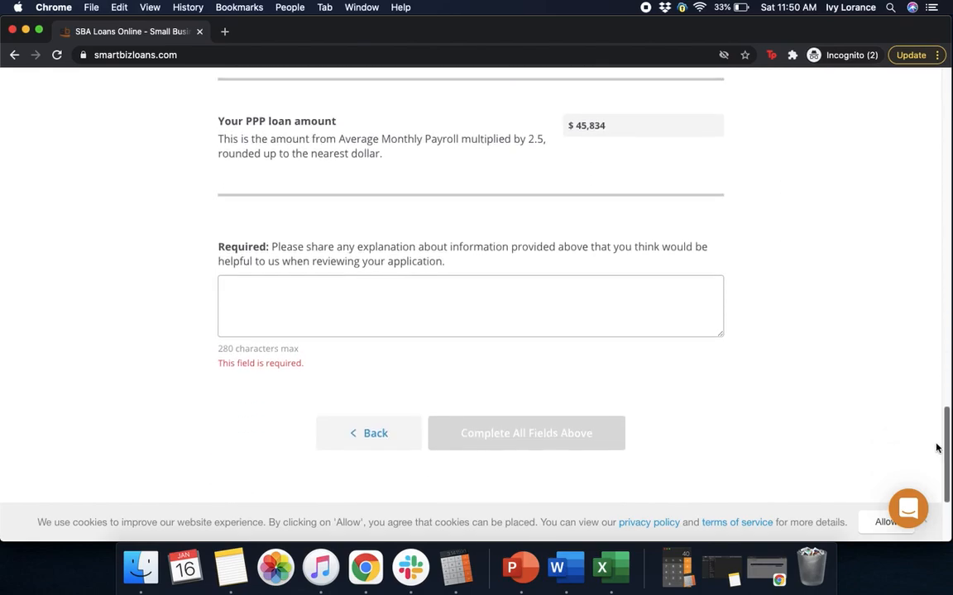
- Enter N/A as the required explanation and submit the financial details
click(502, 290)
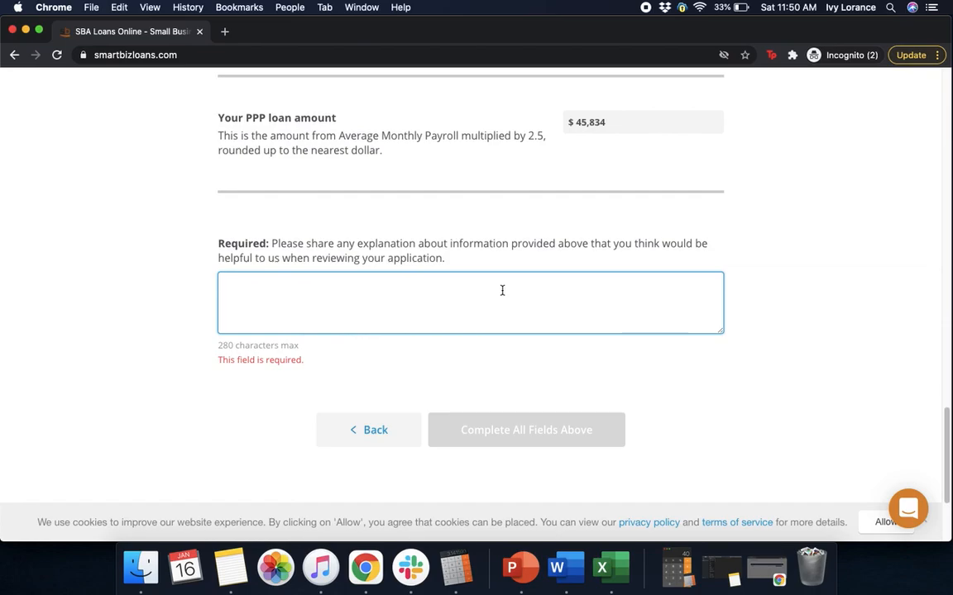
text(N/A)
click(464, 354)
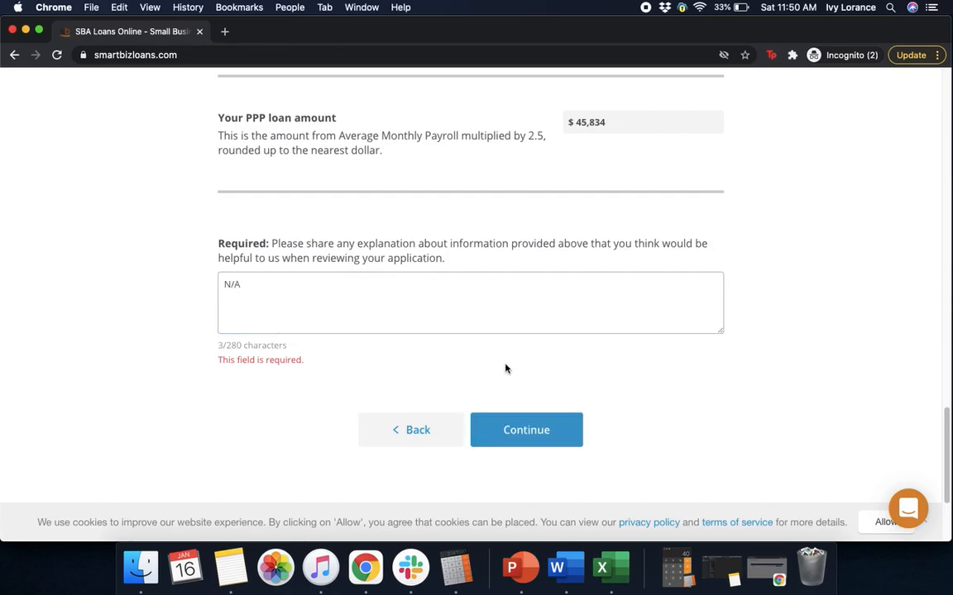
click(526, 433)
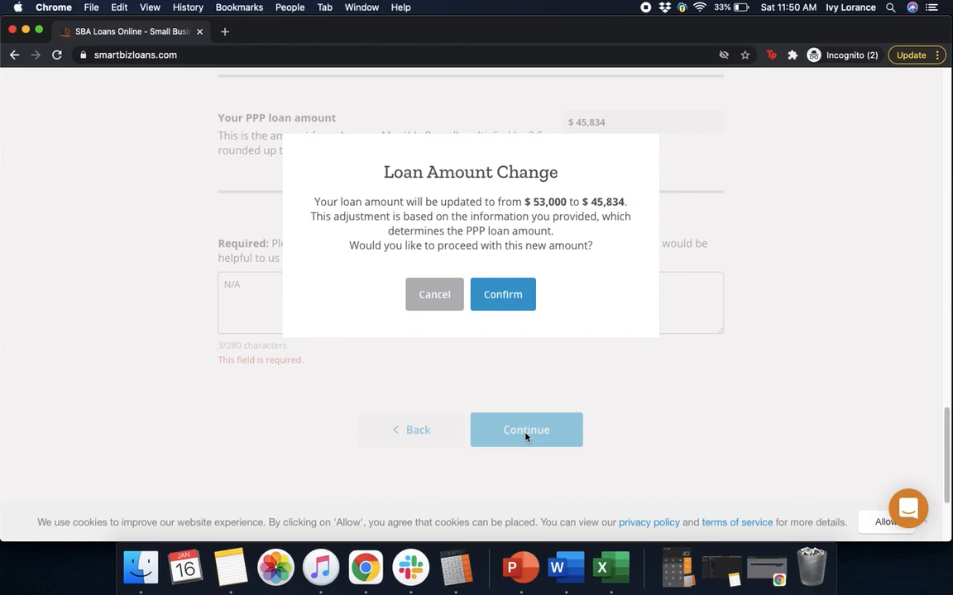
- Accept the $45,834 loan amount and upload Q1-2019 941.pdf and Q2-2019 941.pdf
click(506, 296)
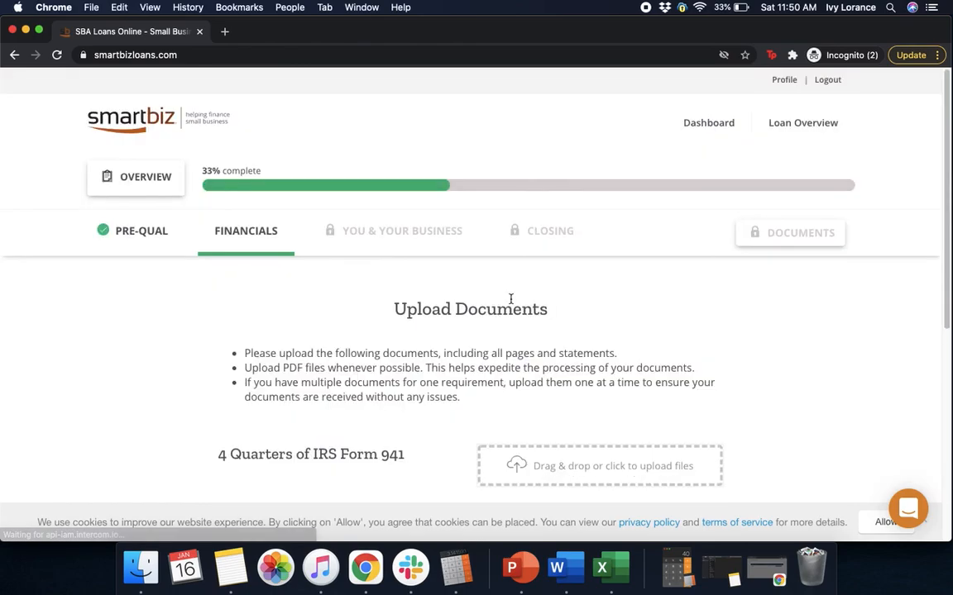
drag(946, 189, 923, 306)
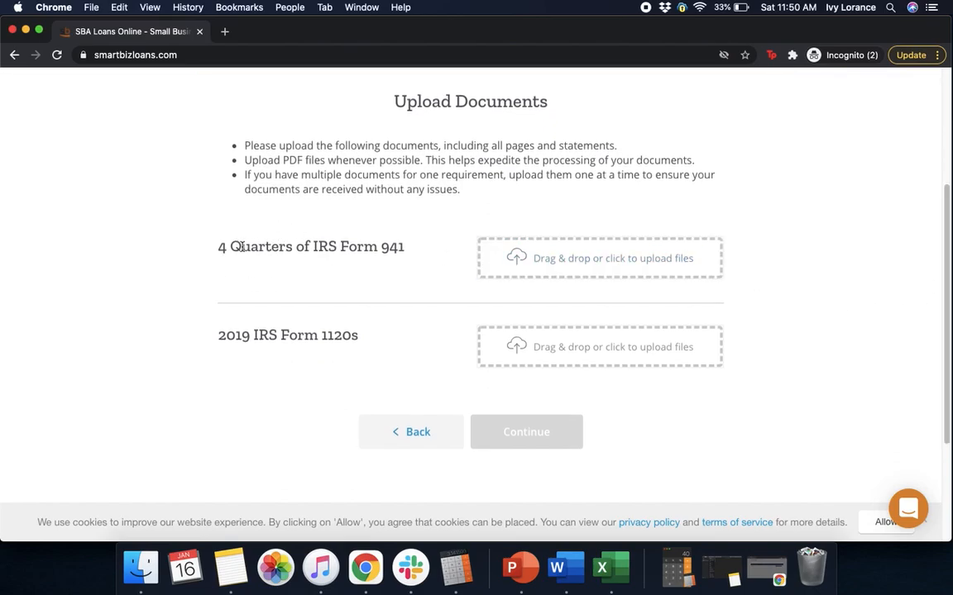
click(551, 264)
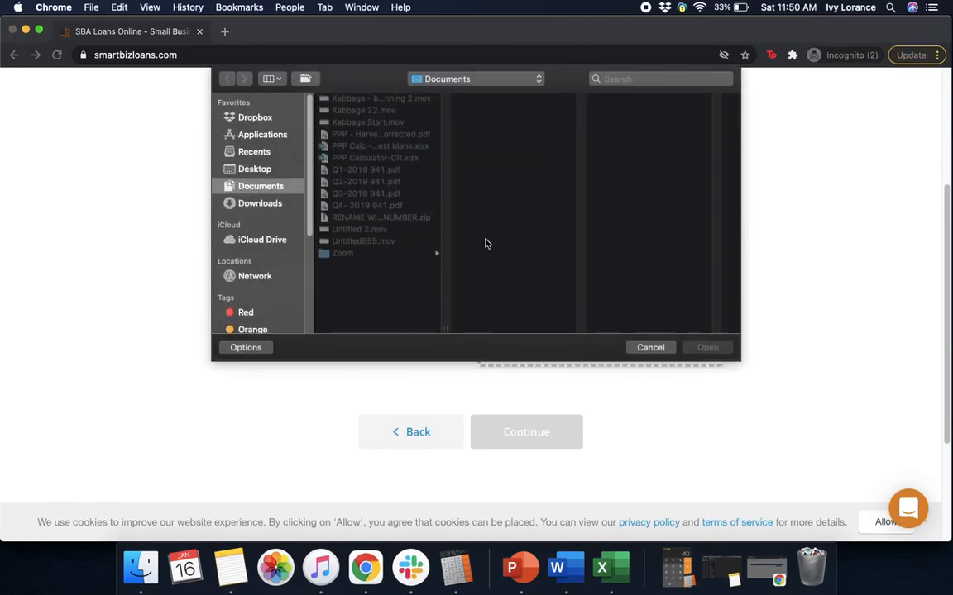
click(377, 171)
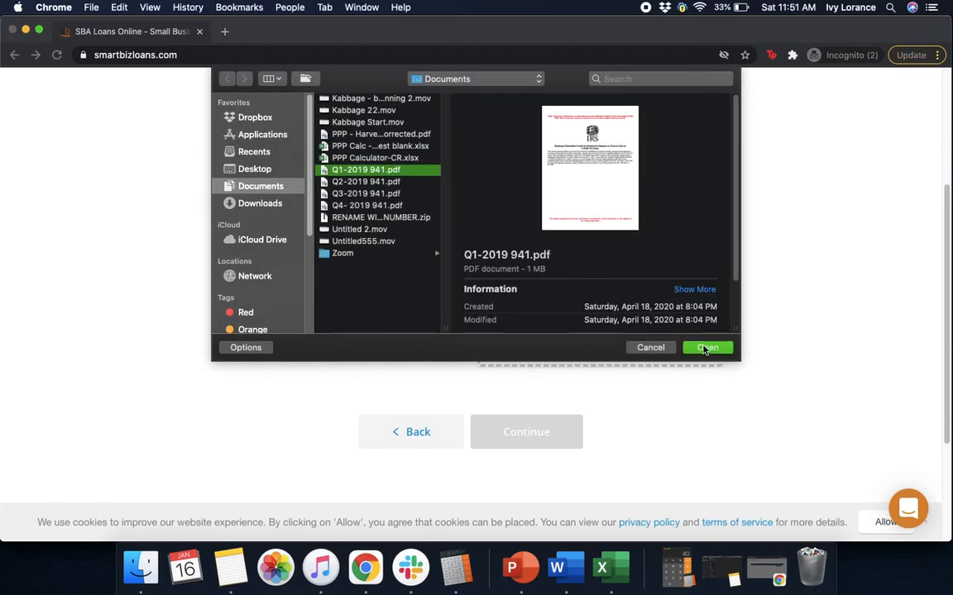
click(707, 348)
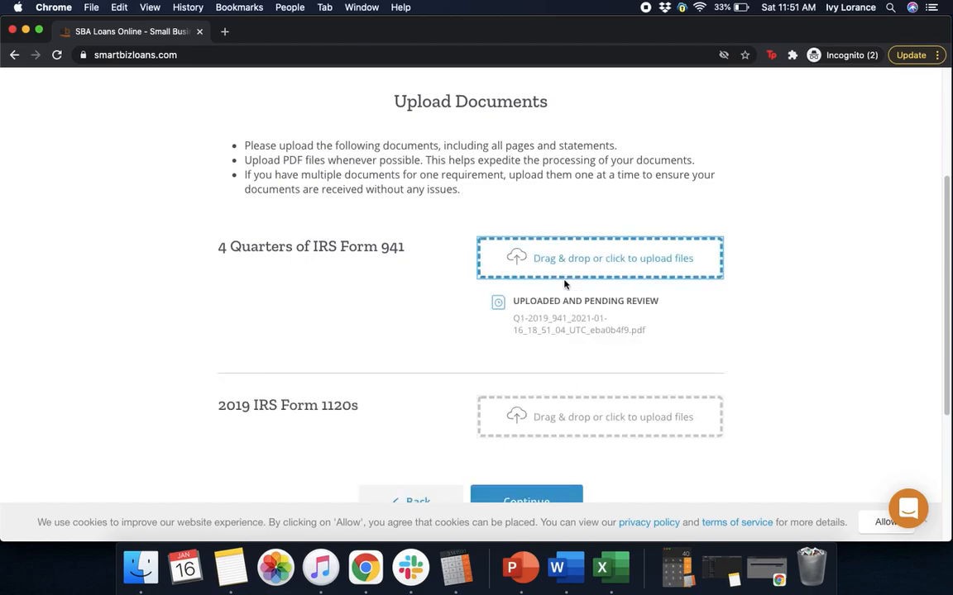
click(582, 254)
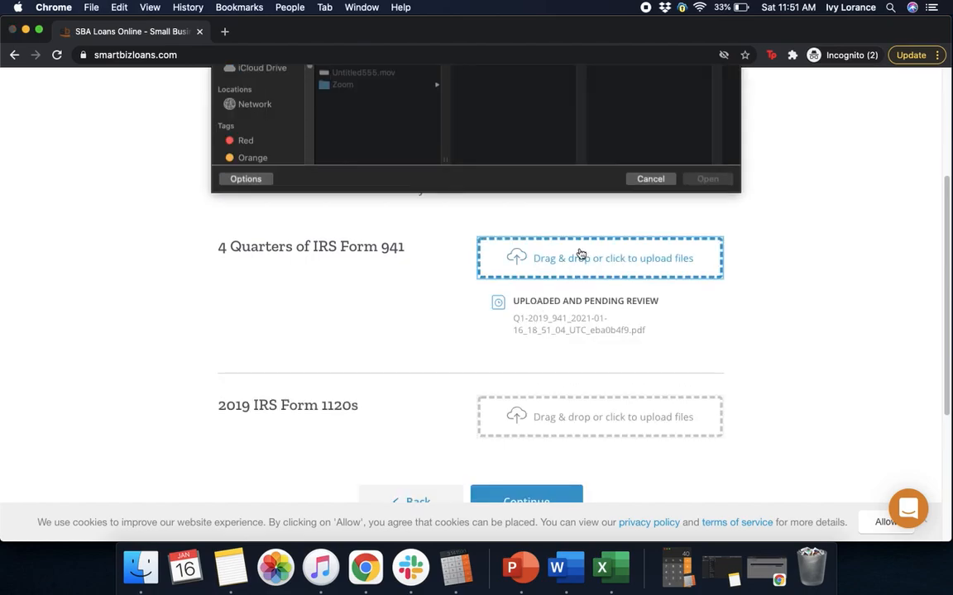
click(366, 186)
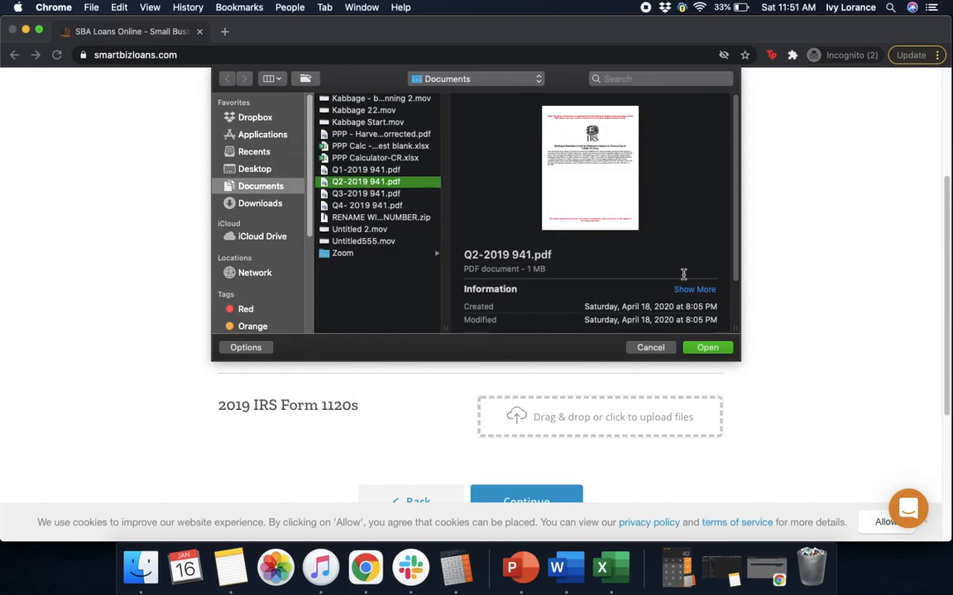
click(707, 347)
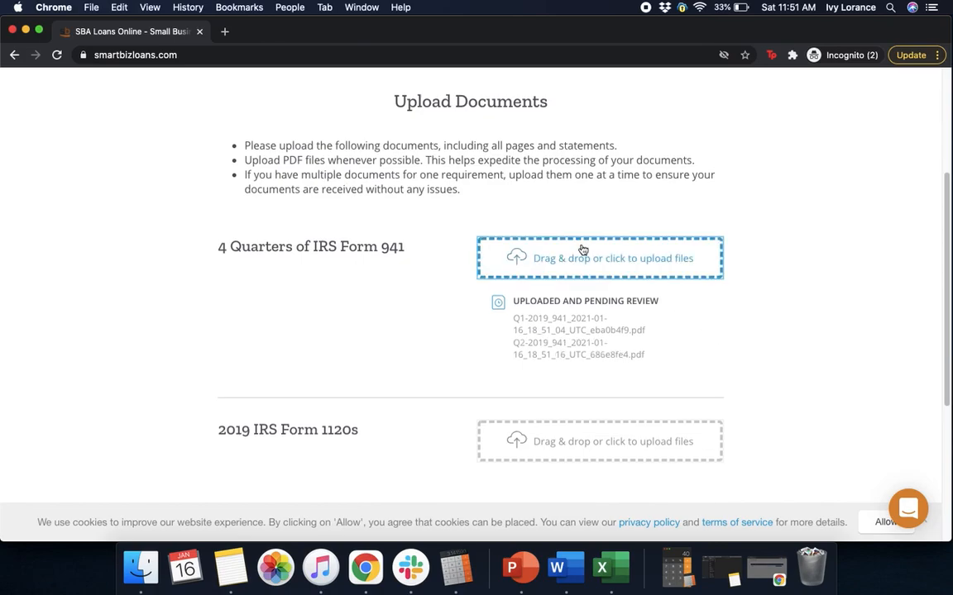
- Upload Q3-2019 941.pdf and Q4- 2019 941.pdf as the remaining Form 941 files
click(502, 242)
click(372, 192)
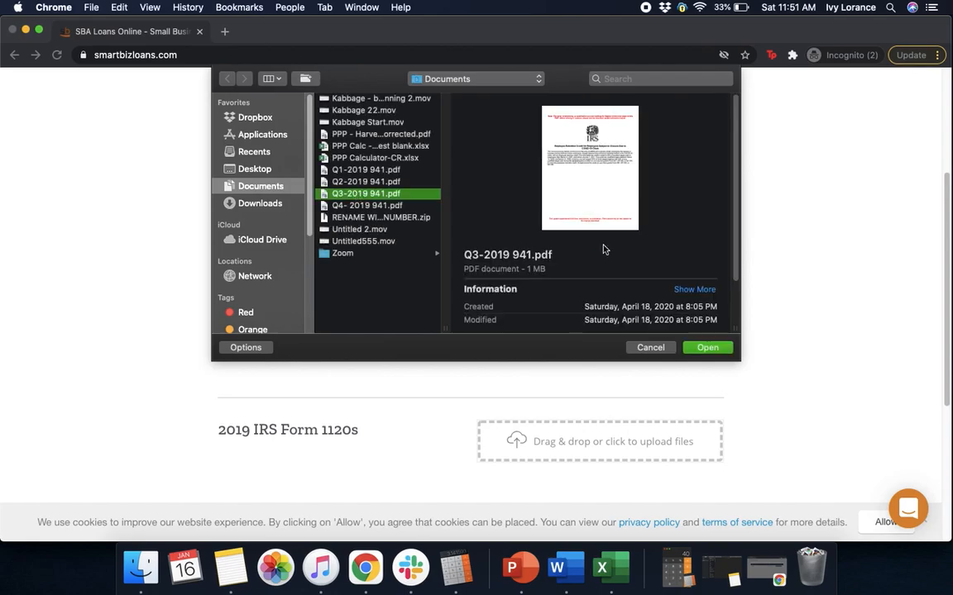
click(704, 347)
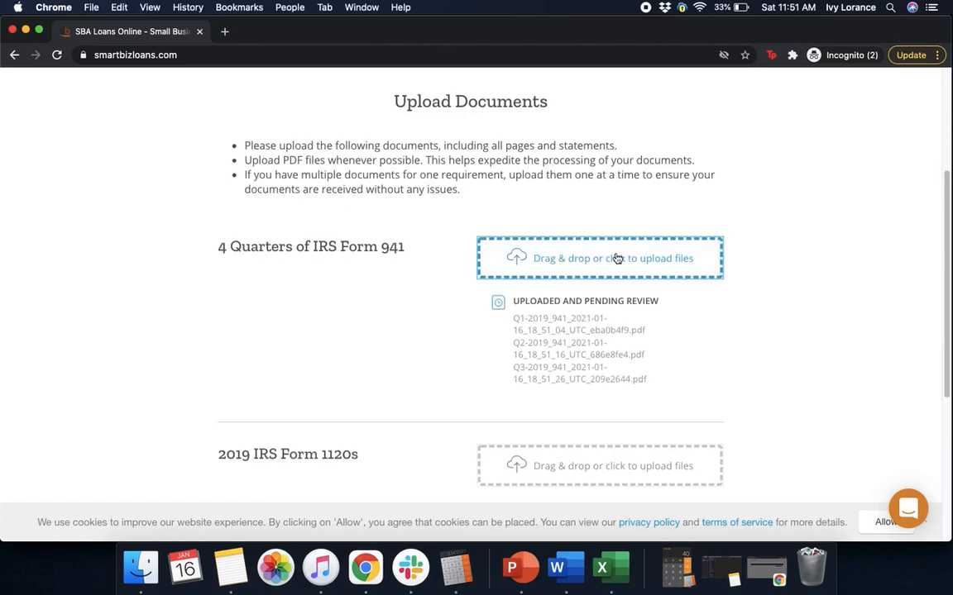
click(601, 263)
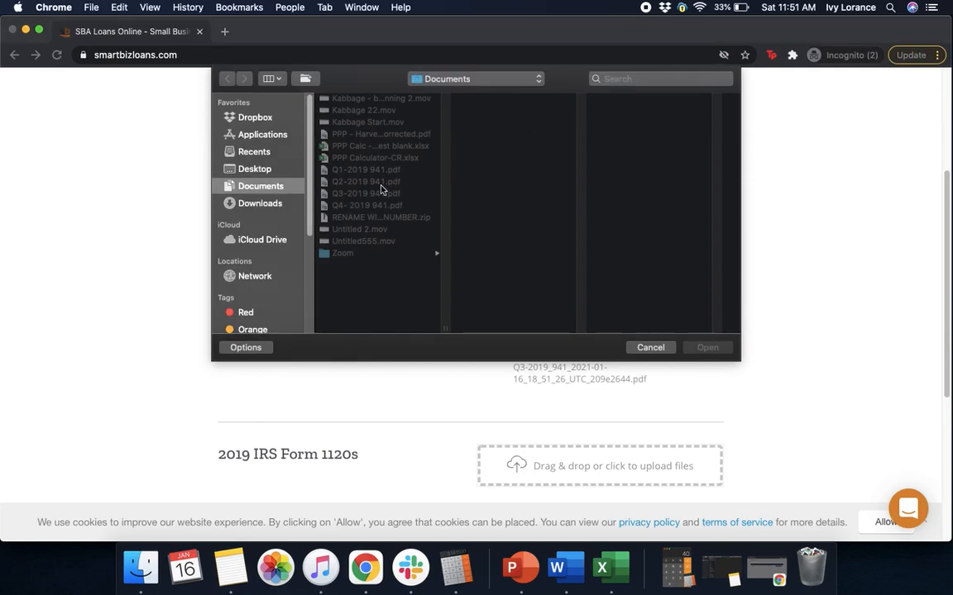
click(368, 205)
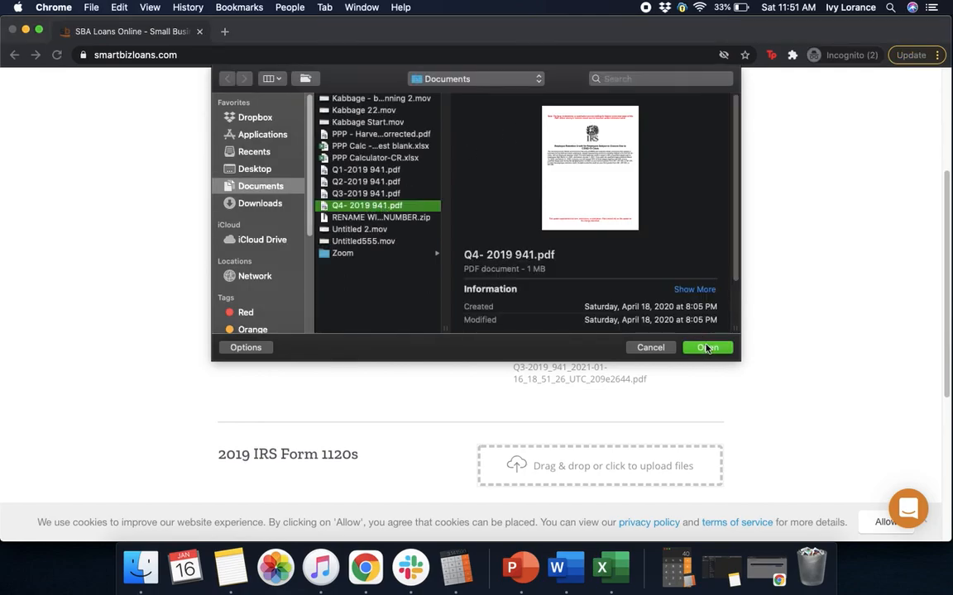
click(707, 347)
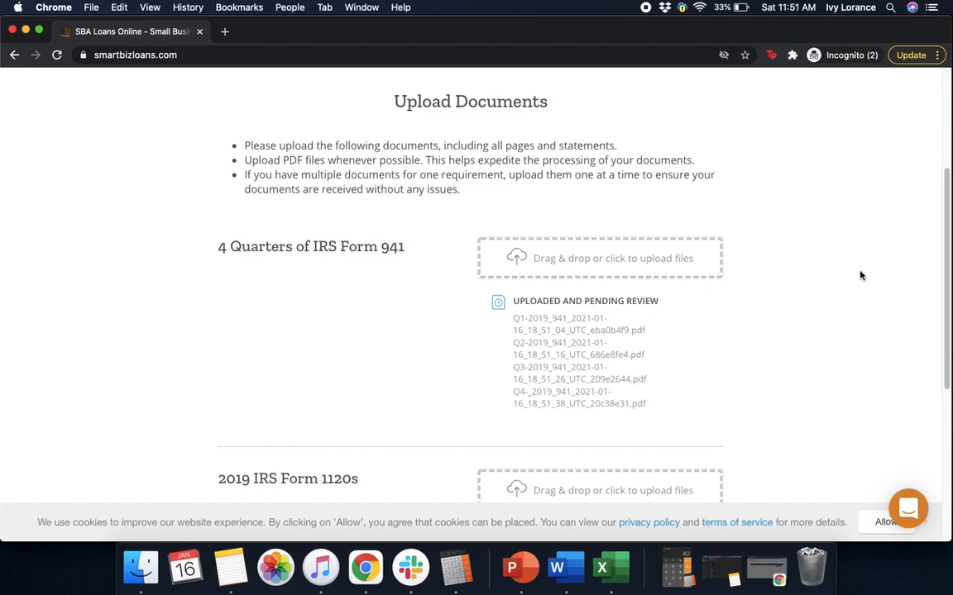
- Upload Q2-2019 941.pdf as the 2019 IRS Form 1120s document and continue
scroll(939, 349, down, 3)
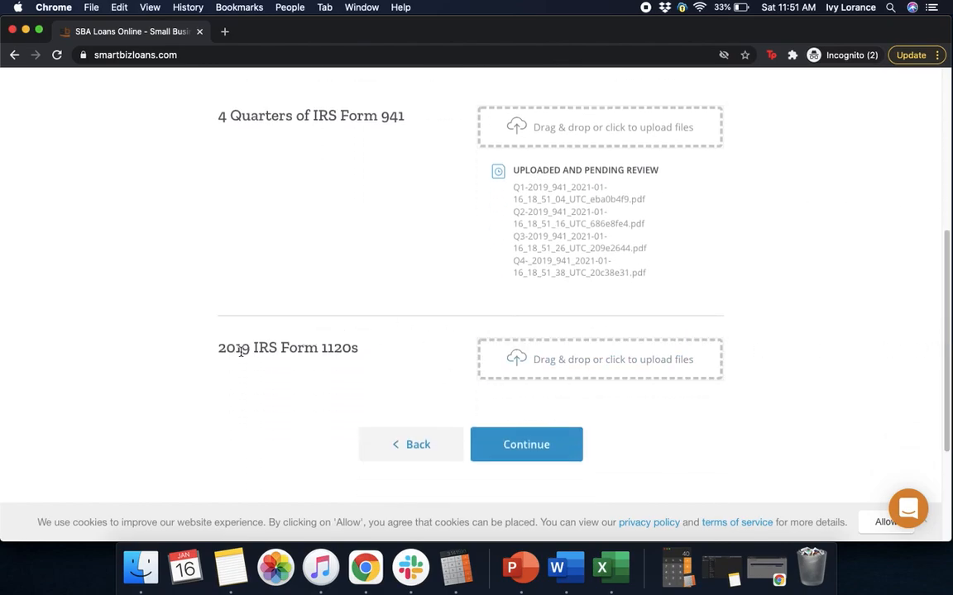
click(625, 357)
click(379, 182)
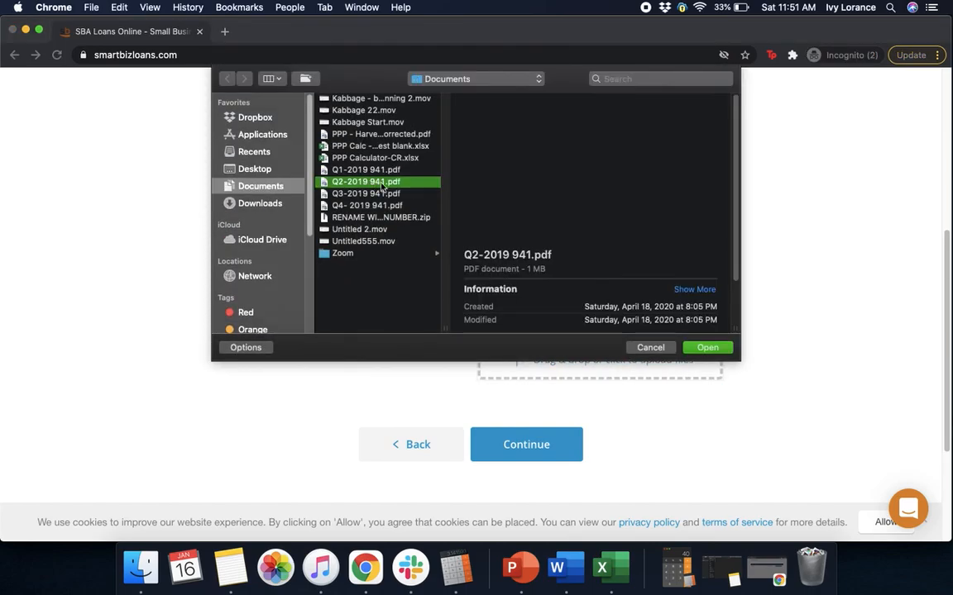
click(707, 347)
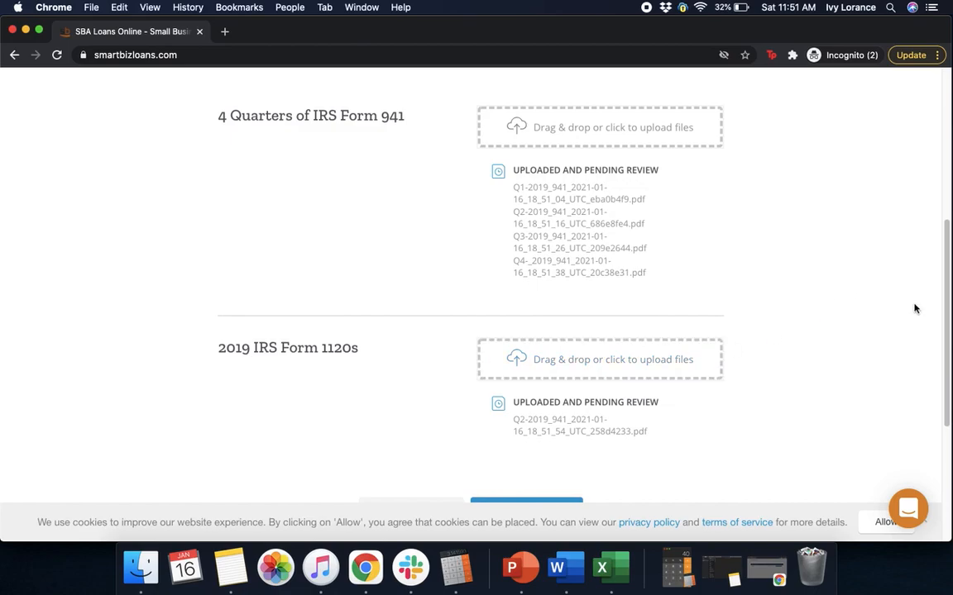
scroll(941, 366, down, 3)
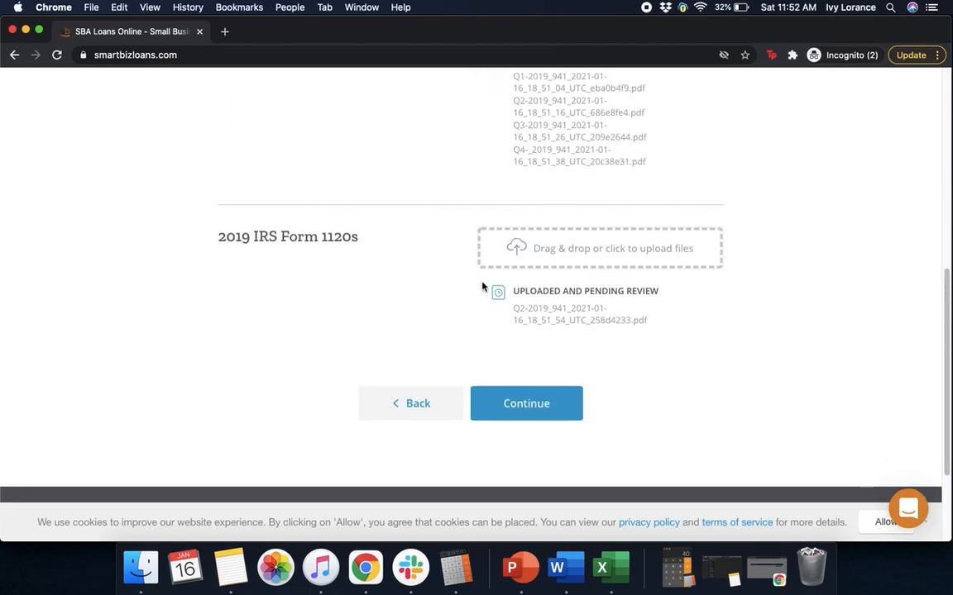
click(542, 392)
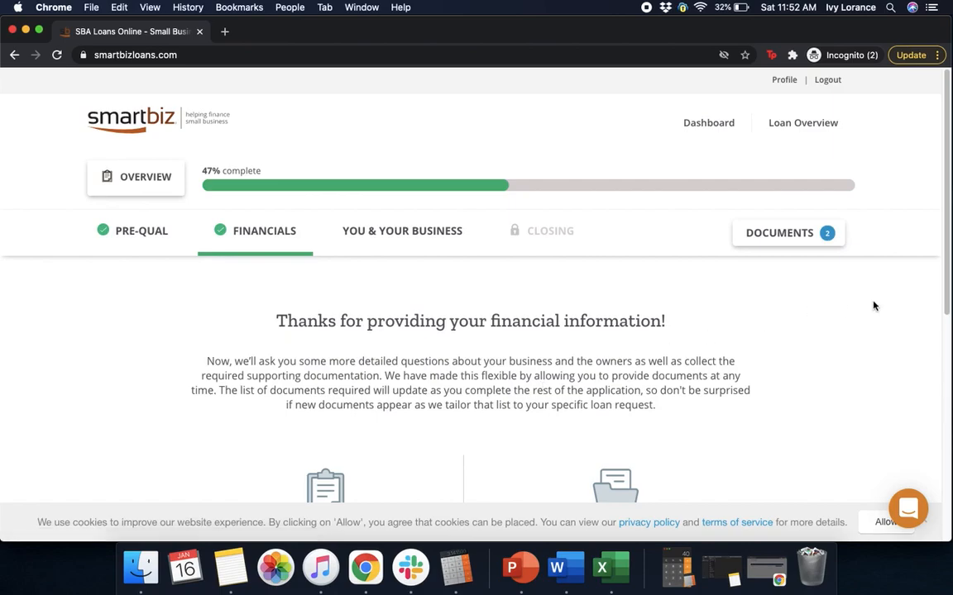
- Continue the application and start the About the Business questions for Oto Analytics
drag(949, 210, 910, 359)
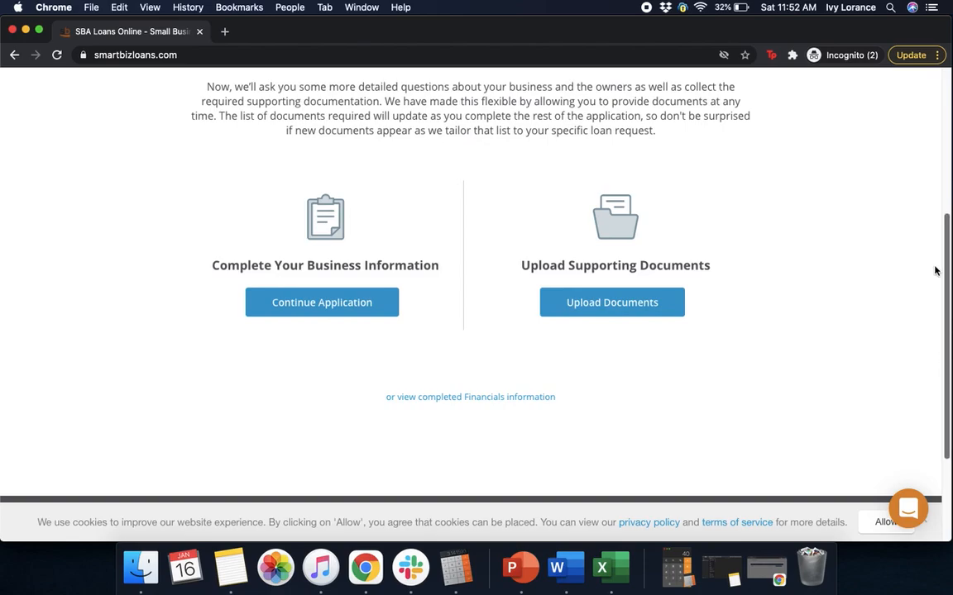
click(351, 301)
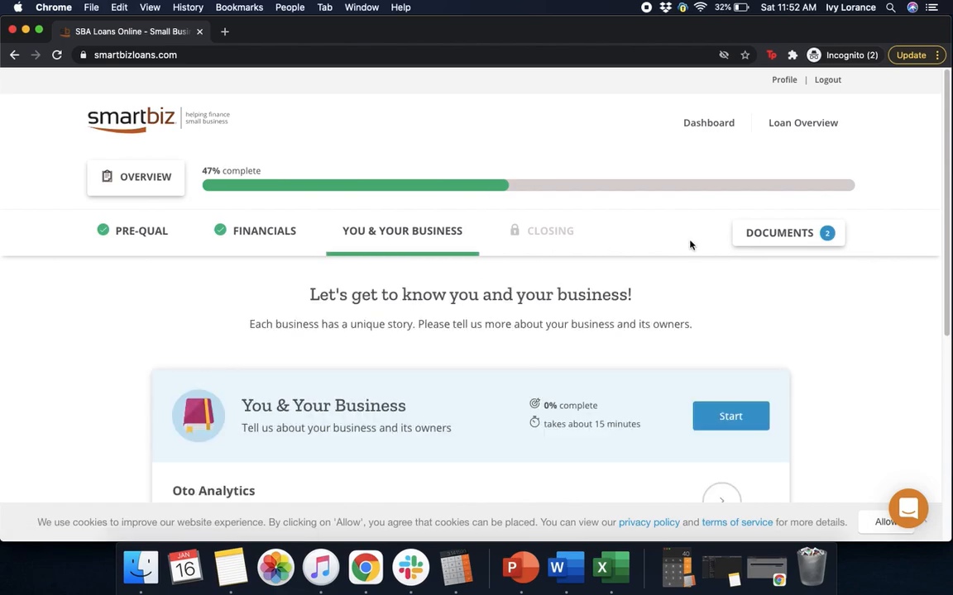
drag(949, 180, 936, 349)
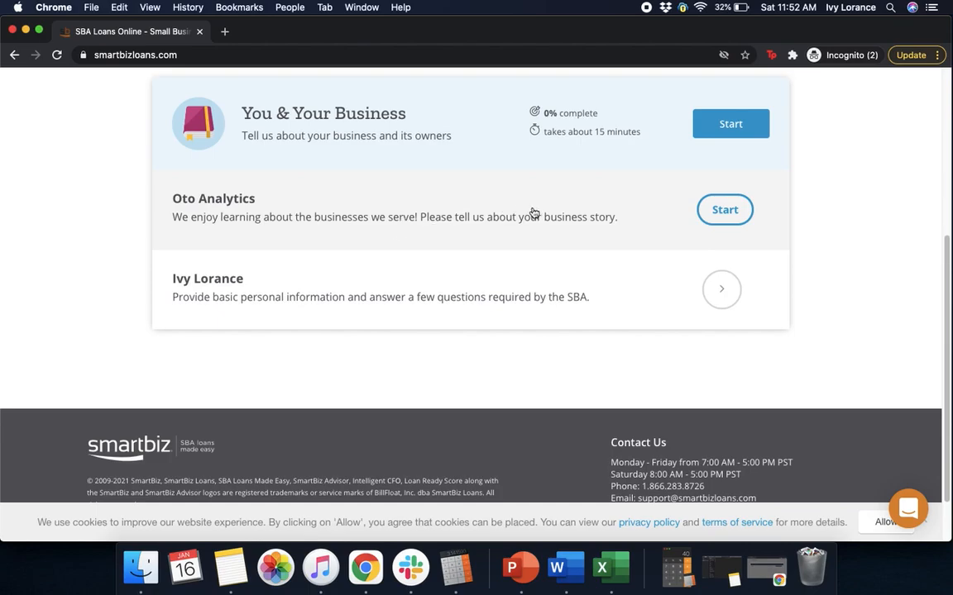
click(730, 209)
drag(947, 183, 942, 256)
- Enter Womply as the Doing Business As name and fill in the business phone number
click(191, 248)
text(Wompl)
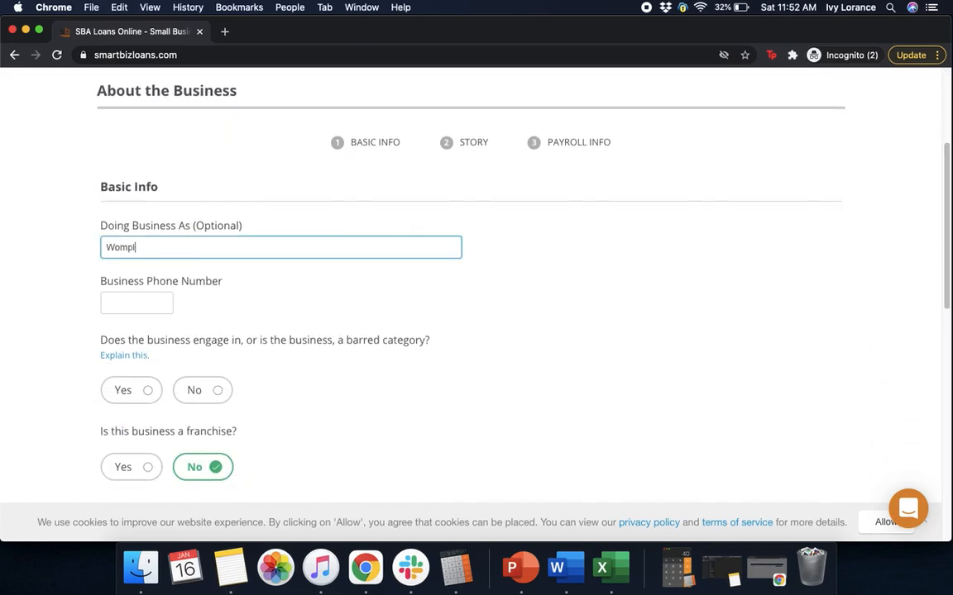
text(u)
key(BackSpace)
text(y)
click(113, 308)
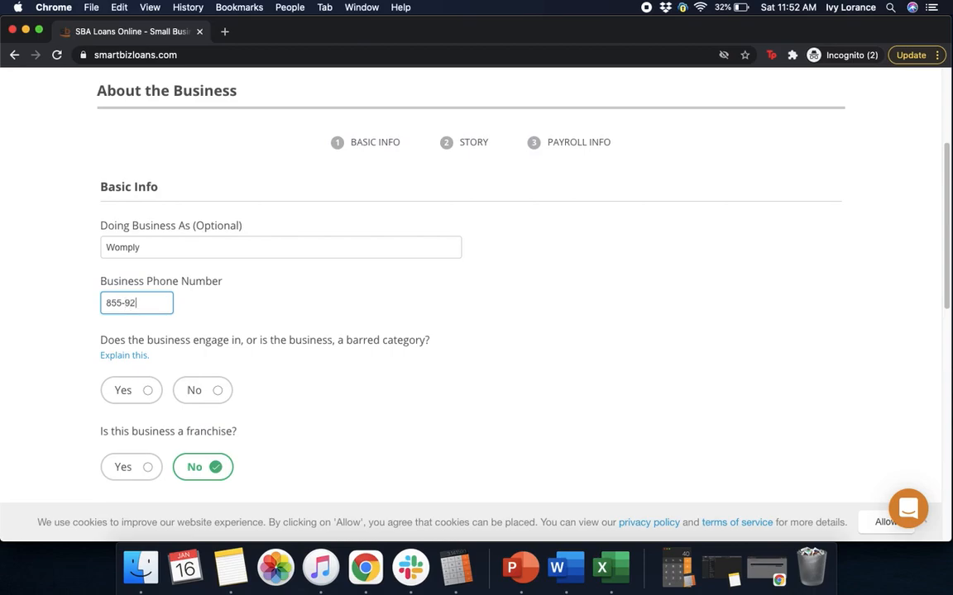
click(442, 325)
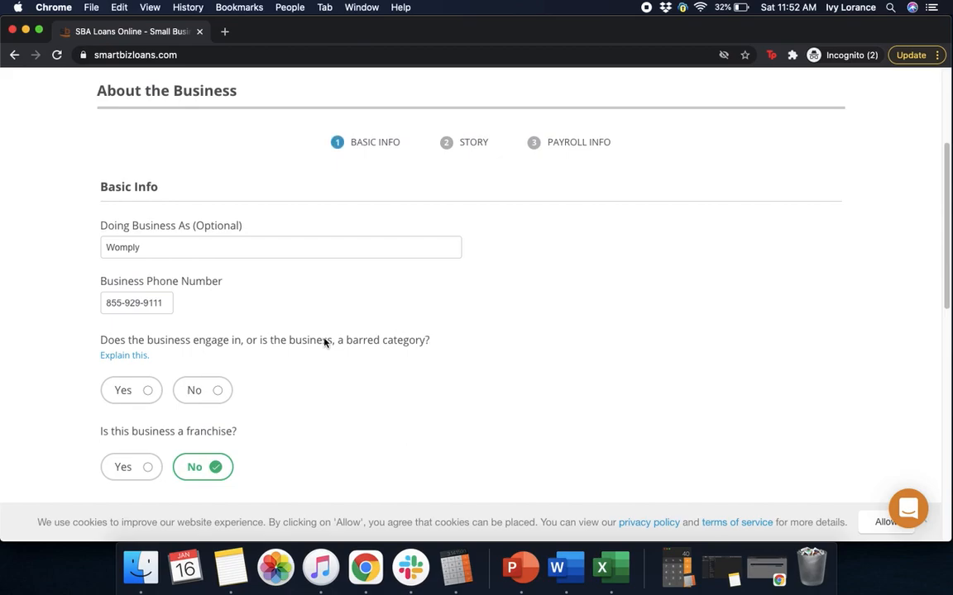
- Answer No to the barred-category, debarment, EIDL, criminal charges and felony conviction questions
click(225, 391)
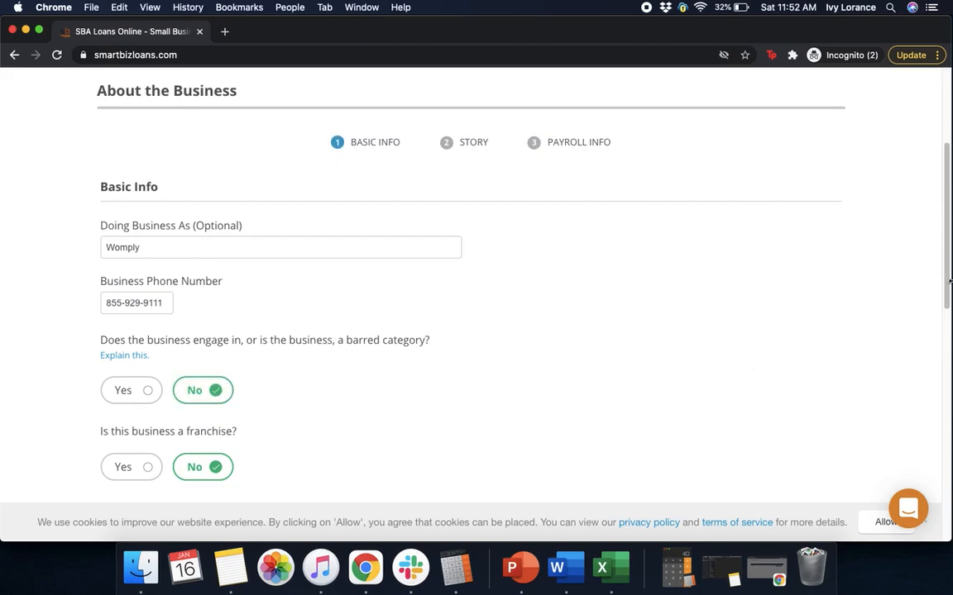
drag(945, 279, 934, 404)
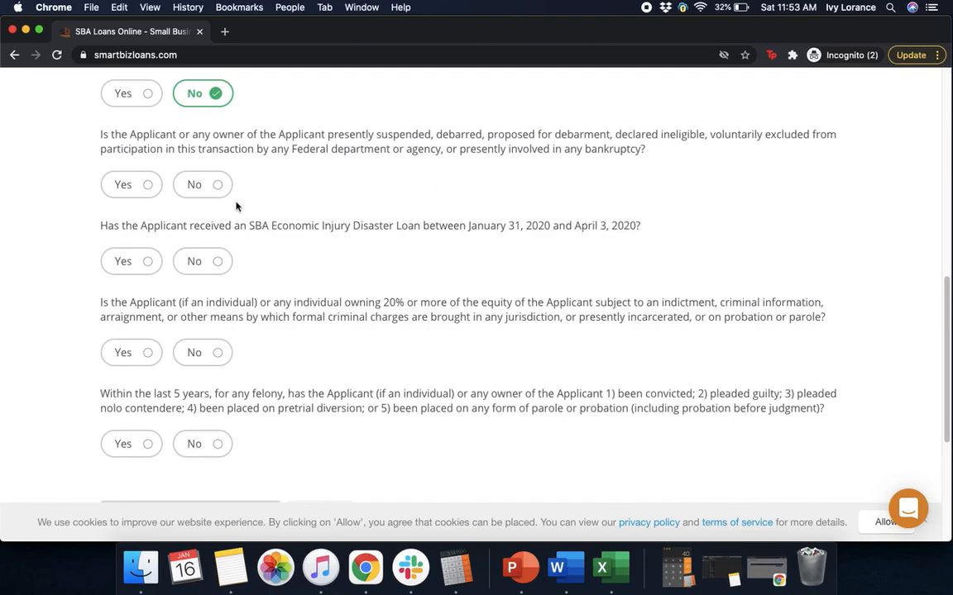
click(212, 187)
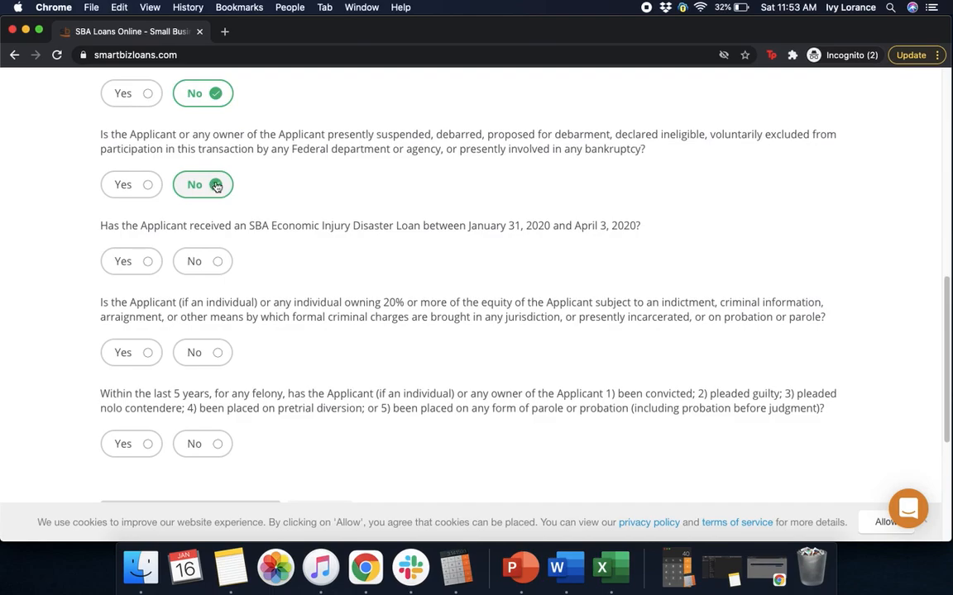
click(198, 263)
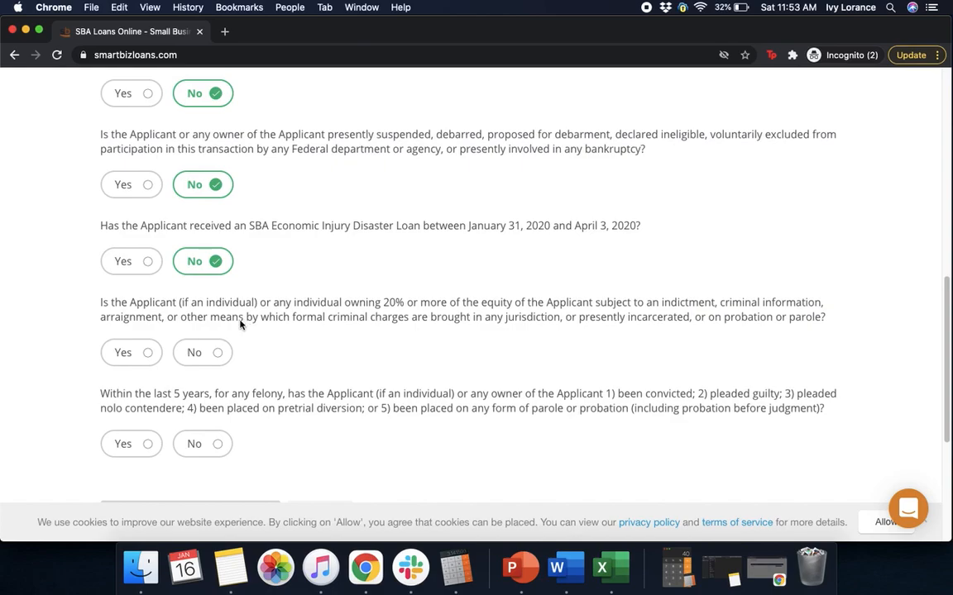
click(205, 353)
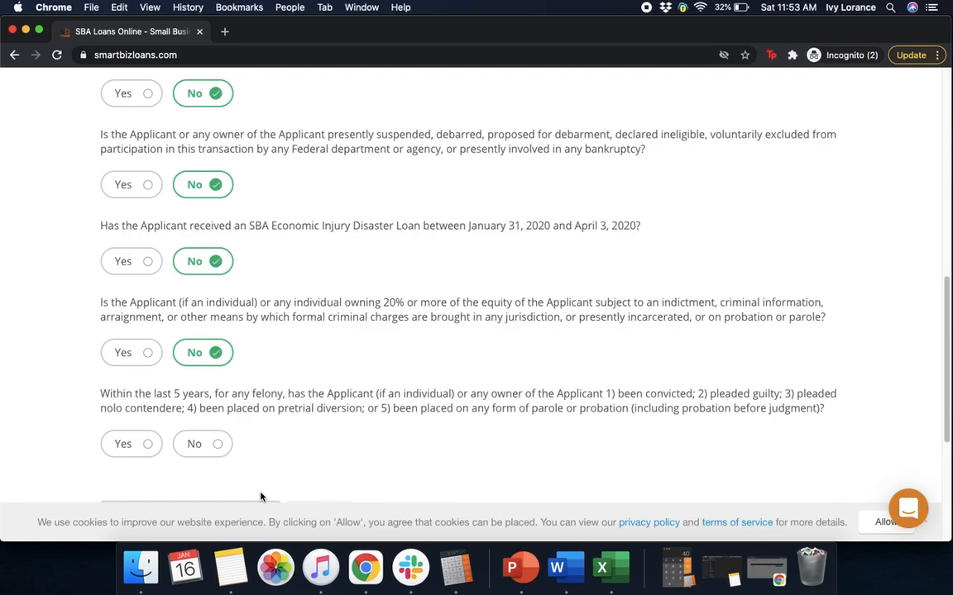
click(197, 445)
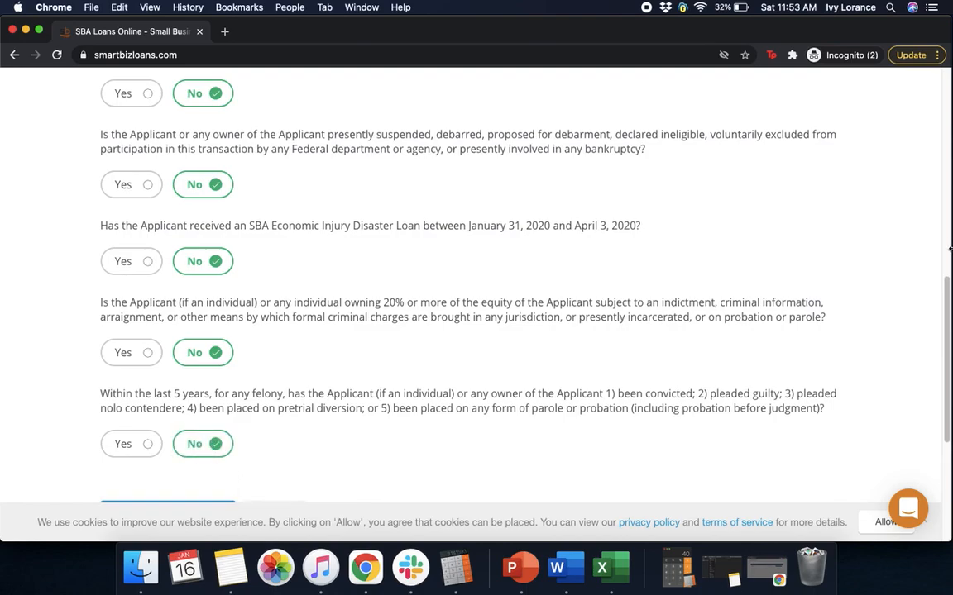
drag(942, 309, 937, 383)
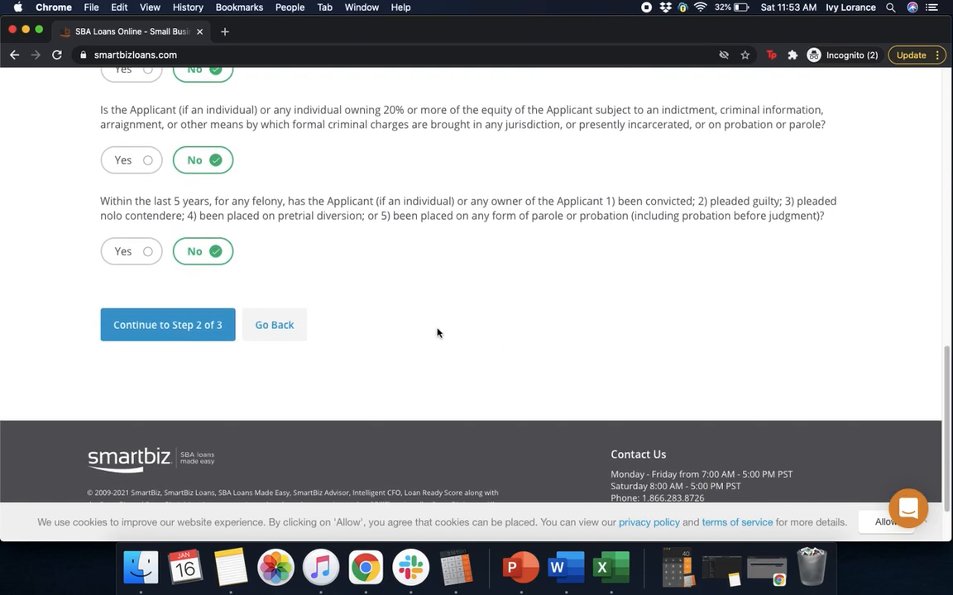
- Write the Business Story 'Started in 2012, one stop shop small business commerce platform'
click(157, 326)
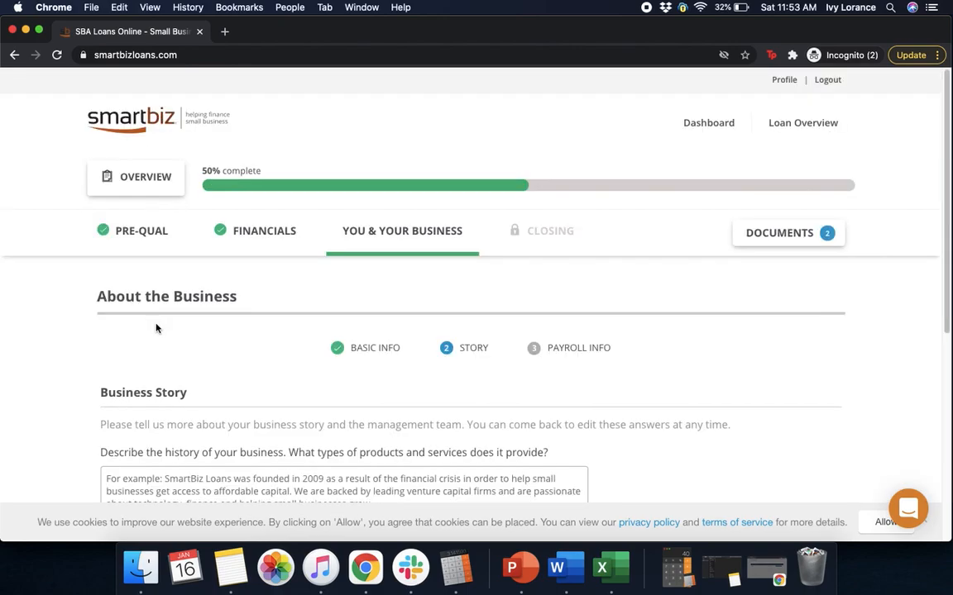
scroll(948, 219, down, 1)
drag(948, 220, 936, 325)
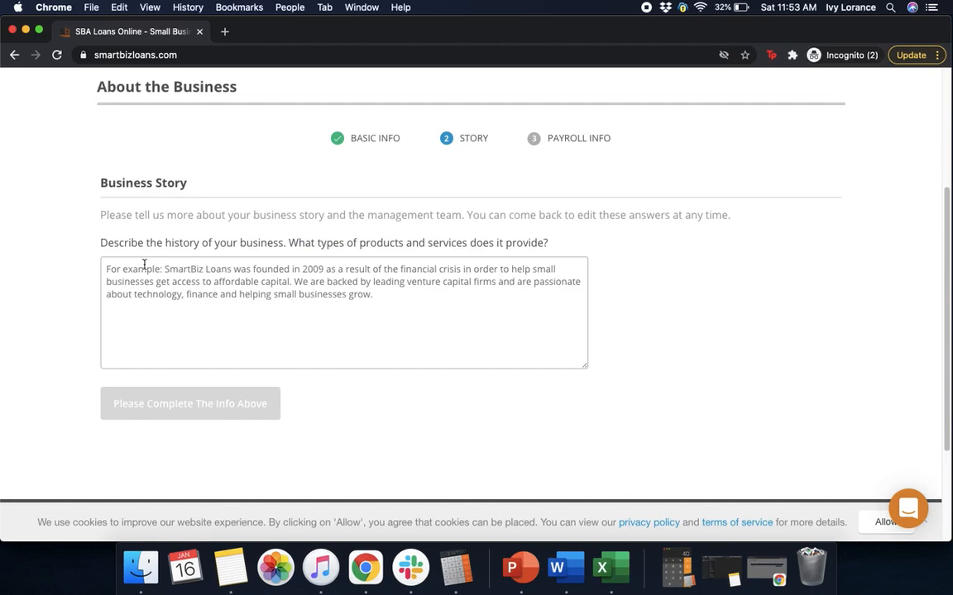
click(182, 287)
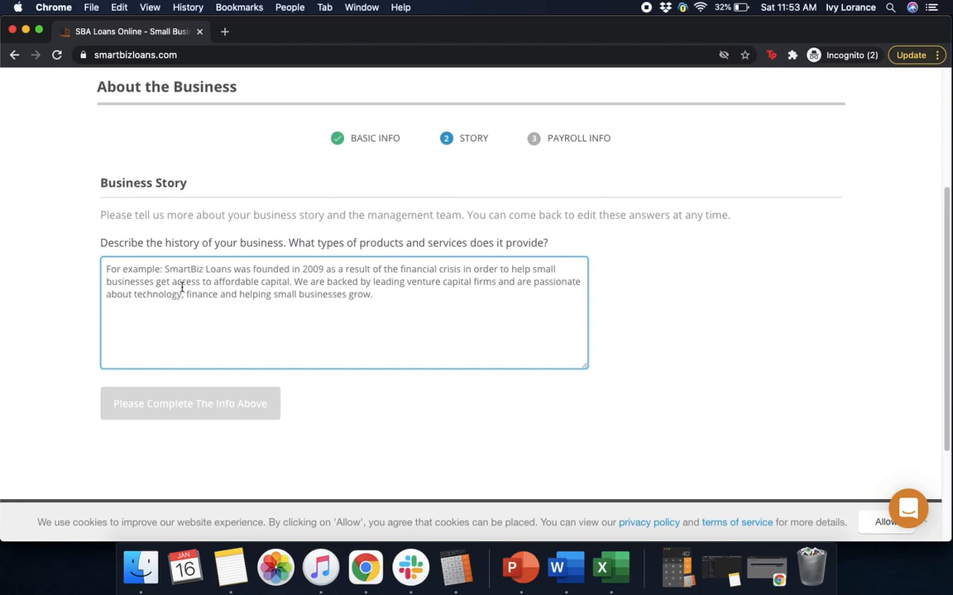
text(St)
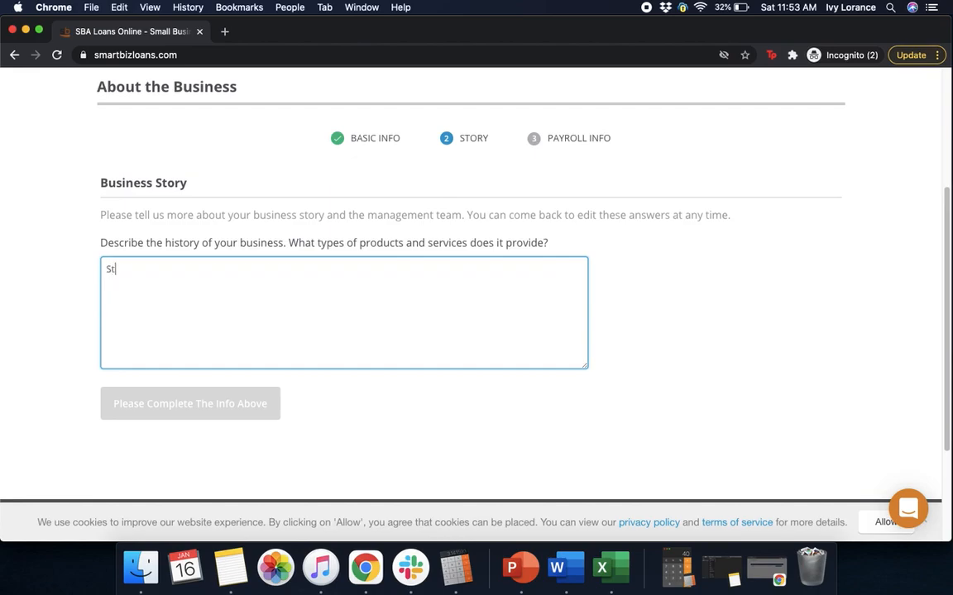
text(arted in 2012, on e)
key(BackSpace)
text(stop shop marketing ag)
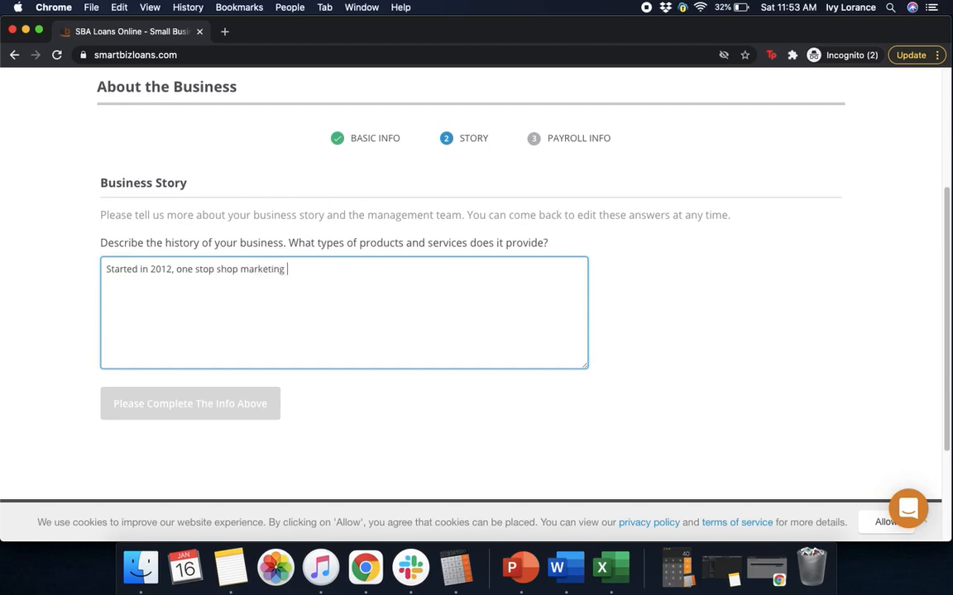
key(BackSpace)
key(BackSpace)
key(BackSpace)
key(BackSpace)
key(BackSpace)
key(BackSpace)
key(BackSpace)
key(BackSpace)
key(BackSpace)
text(small business commerce platform)
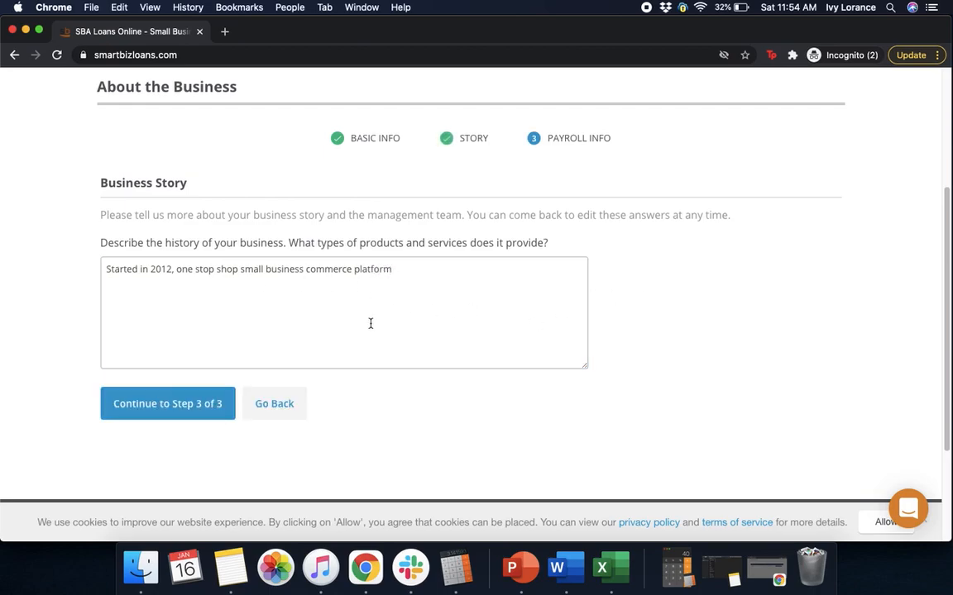
- On Step 3 of 3, tick Employee salaries as the use of funds and submit it
click(188, 413)
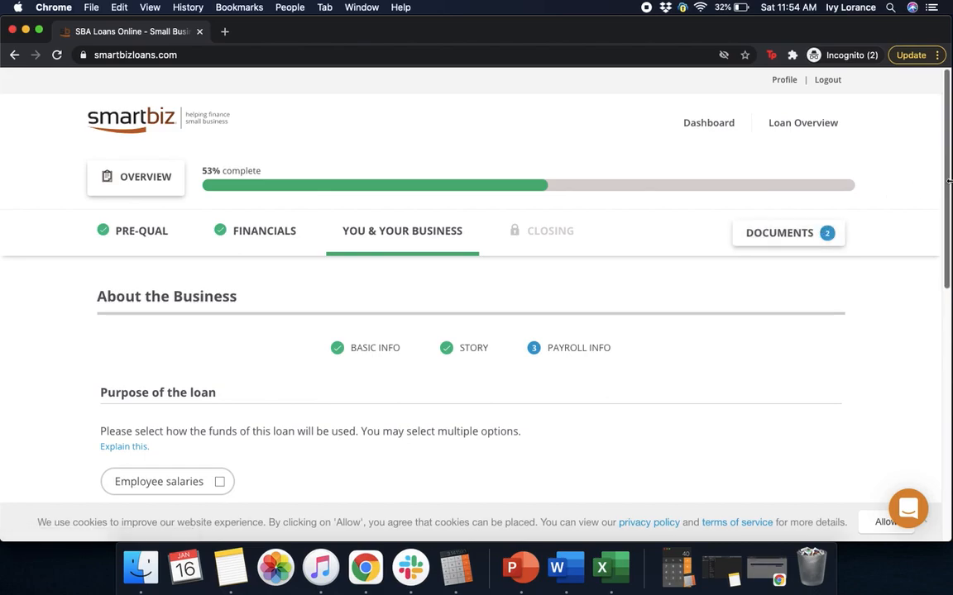
drag(950, 181, 927, 334)
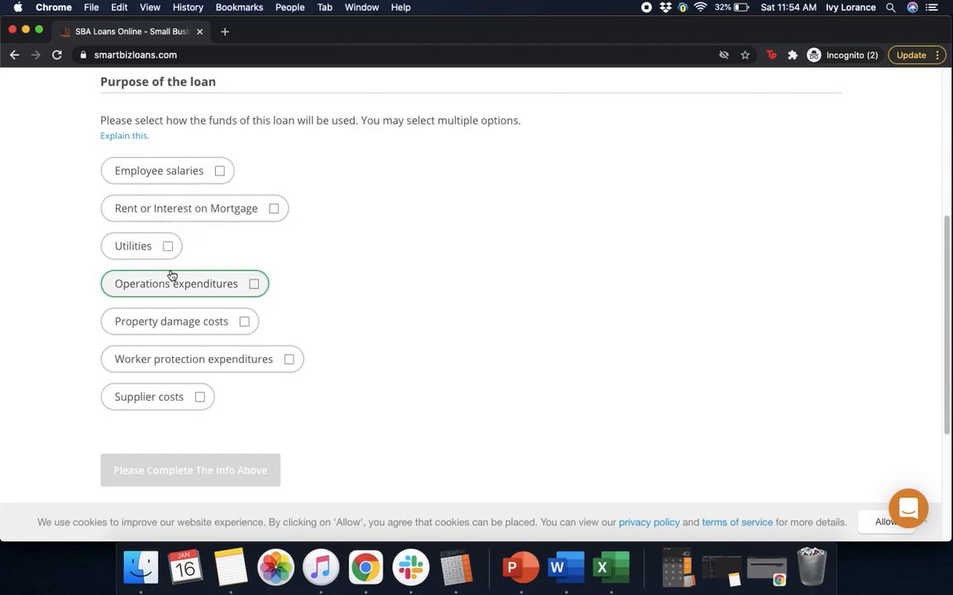
click(208, 182)
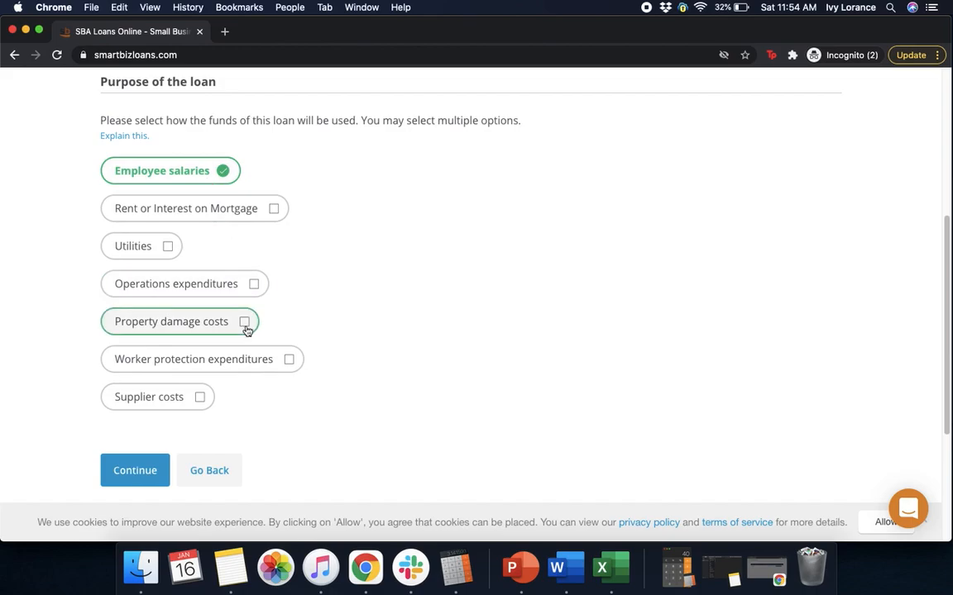
click(146, 472)
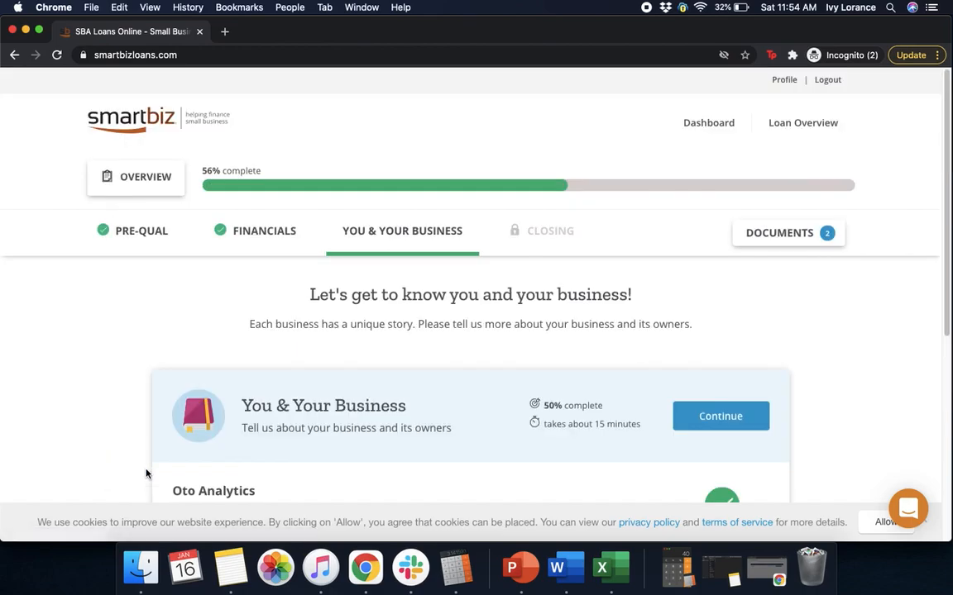
- Start the owner's personal info and enter their mobile phone number and e-mail address
drag(942, 111, 924, 243)
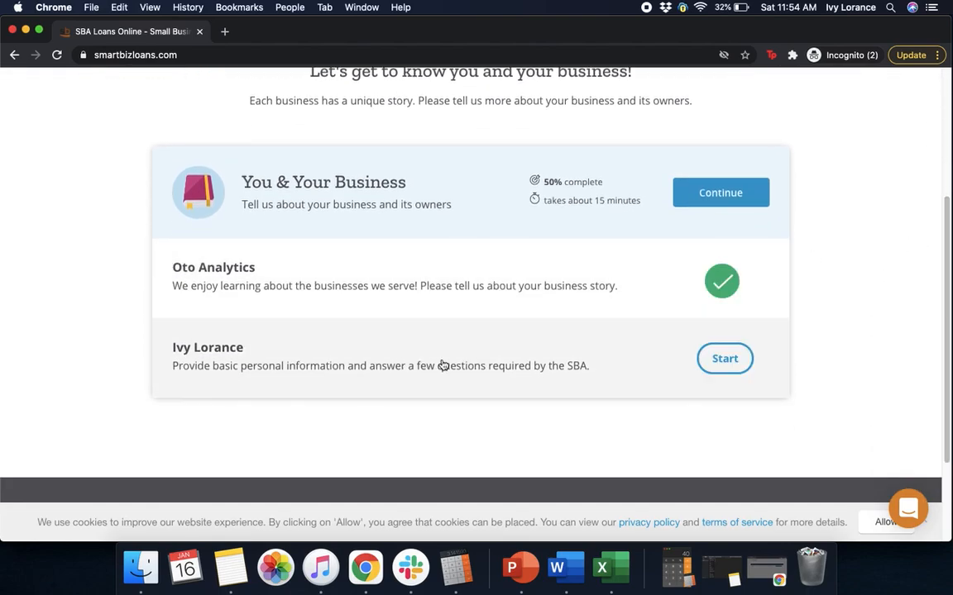
click(724, 361)
drag(949, 168, 942, 225)
click(157, 365)
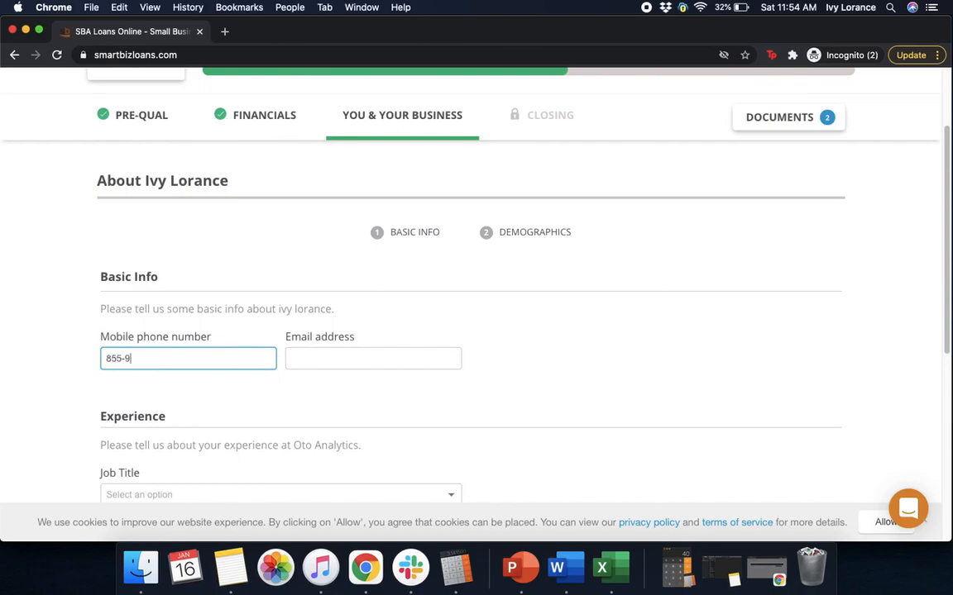
click(384, 358)
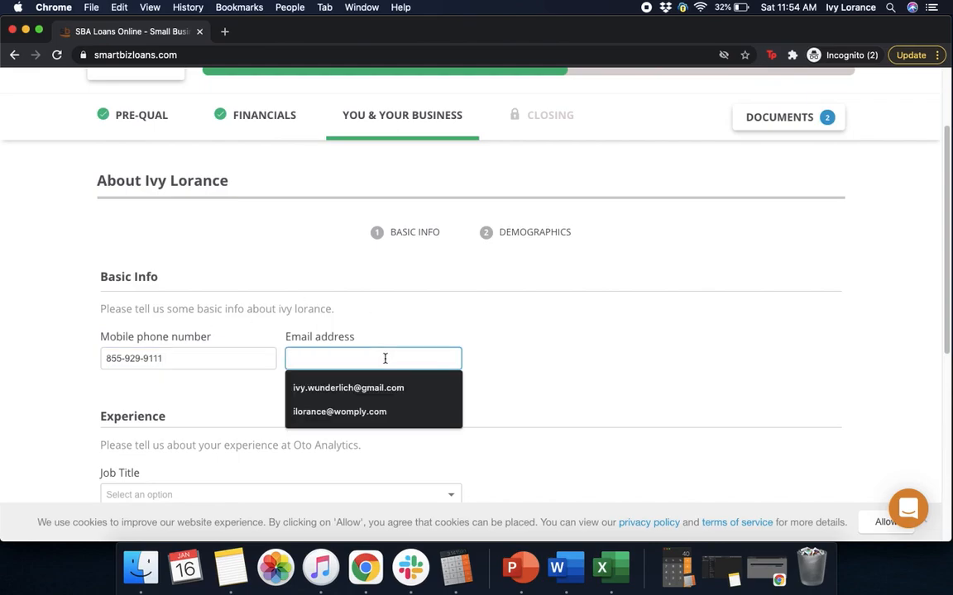
click(644, 332)
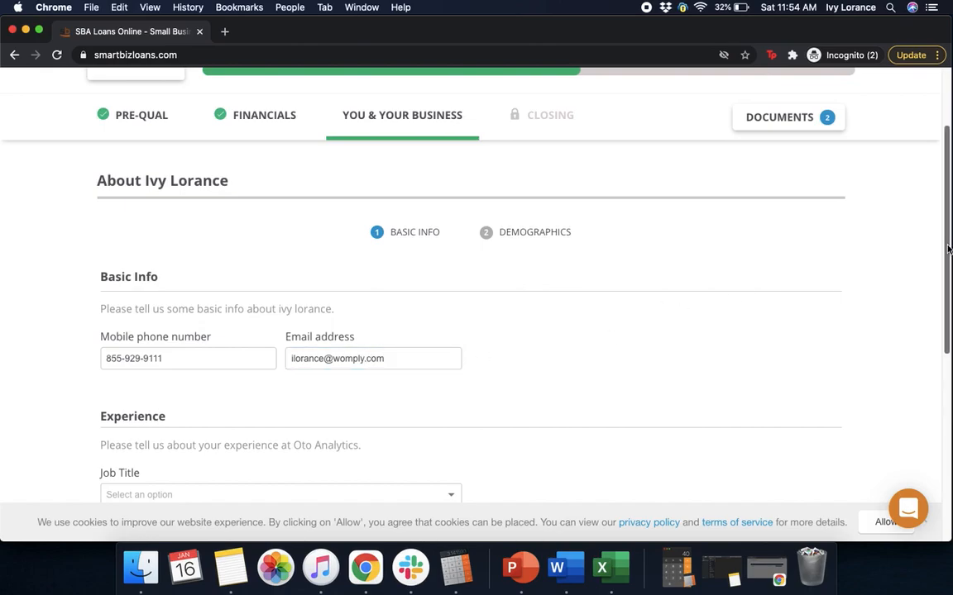
- Set the job title to Owner/President, answer No to owning another business, and continue
drag(948, 248, 938, 310)
click(313, 367)
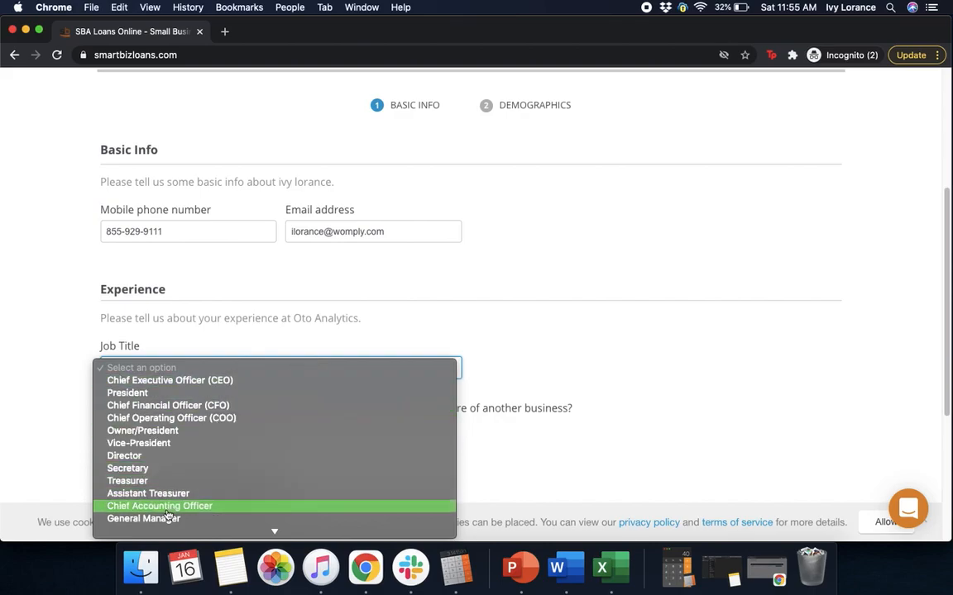
click(148, 435)
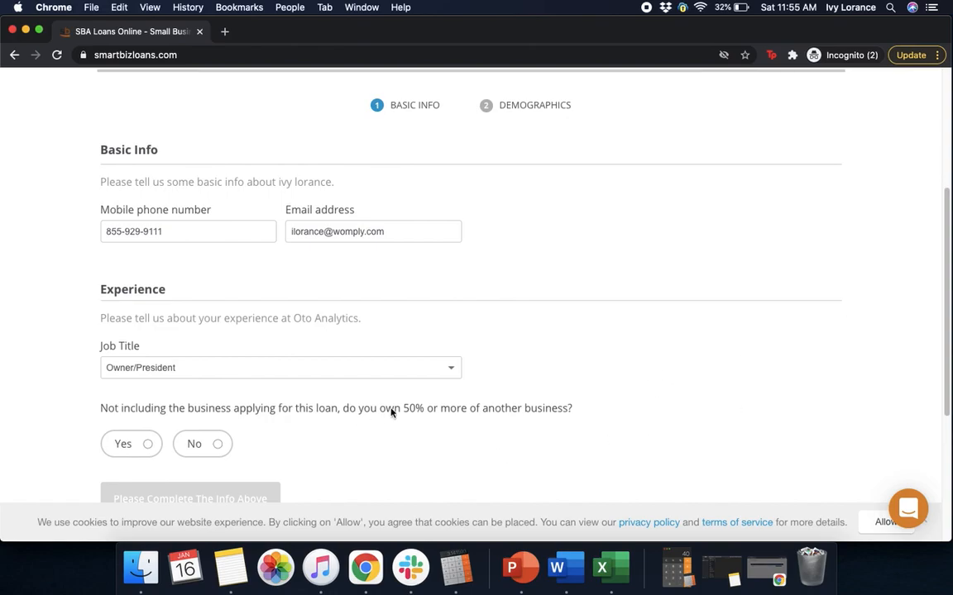
click(198, 444)
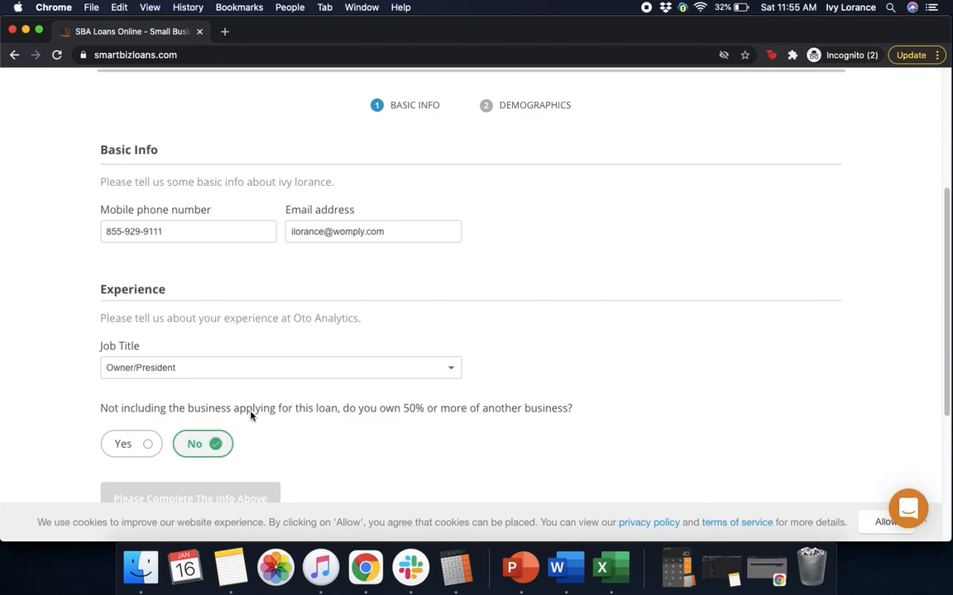
drag(950, 269, 935, 340)
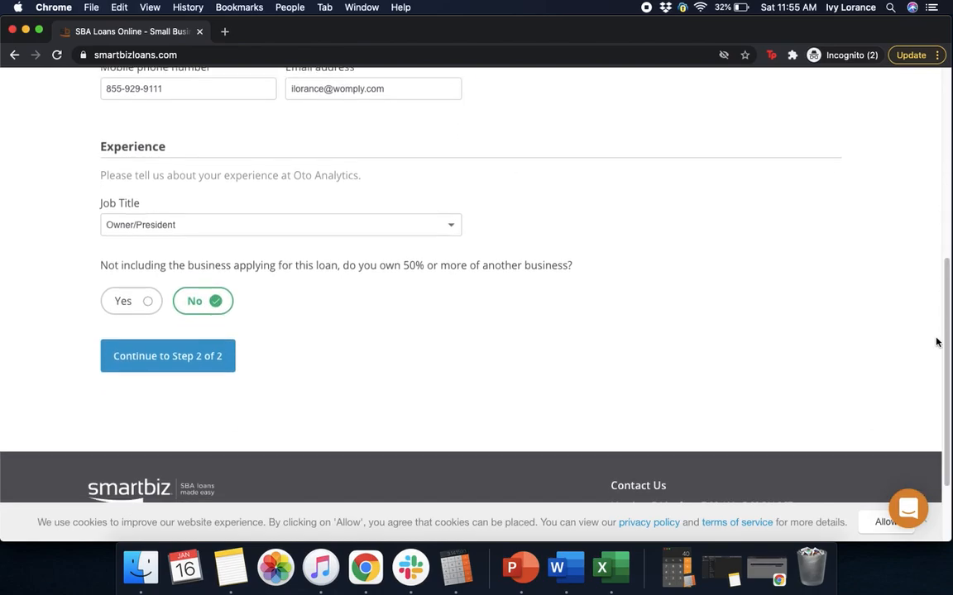
click(195, 358)
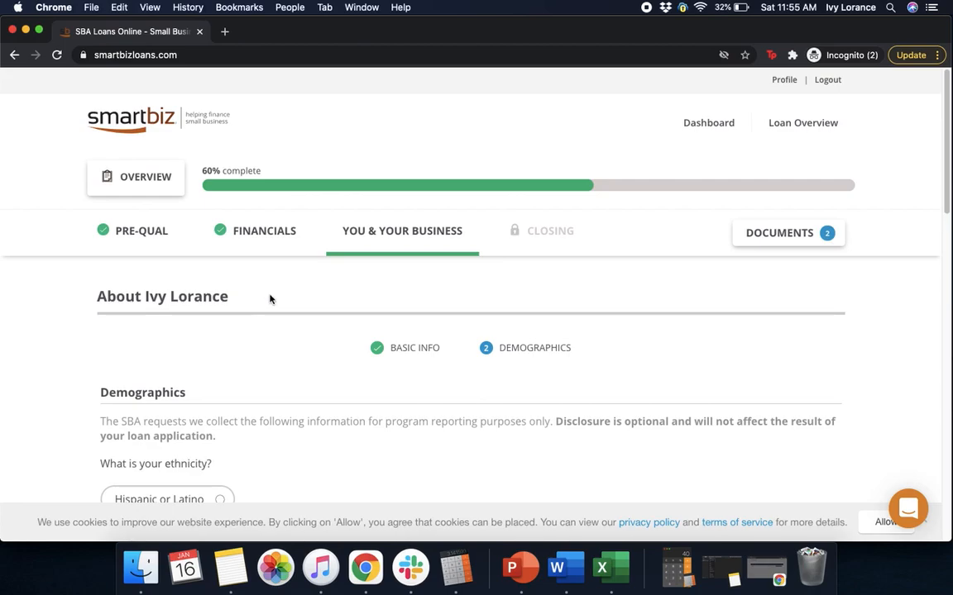
- Answer Not Hispanic or Latino, No to veteran, White and Female, then submit the demographics
drag(947, 198, 938, 266)
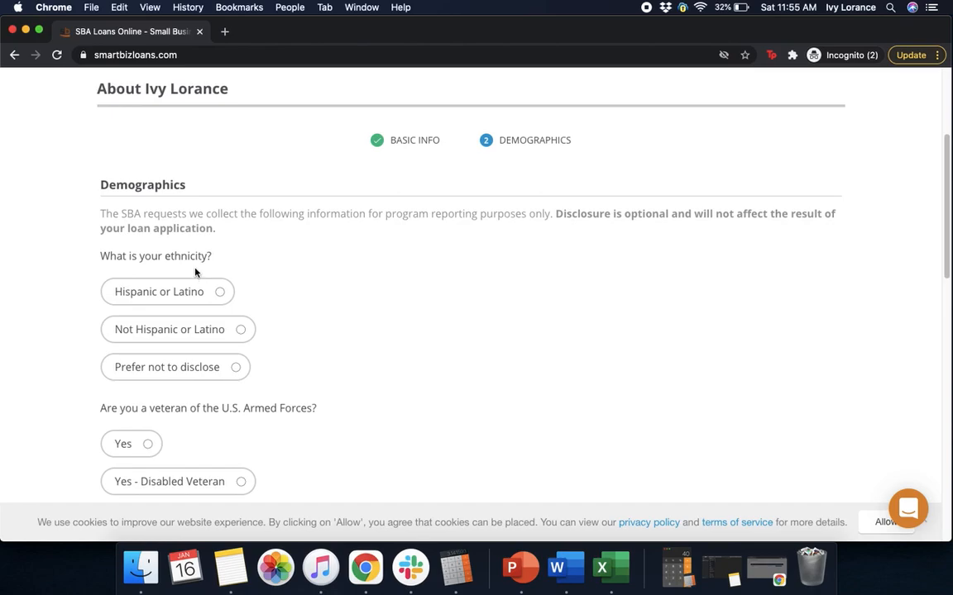
click(213, 330)
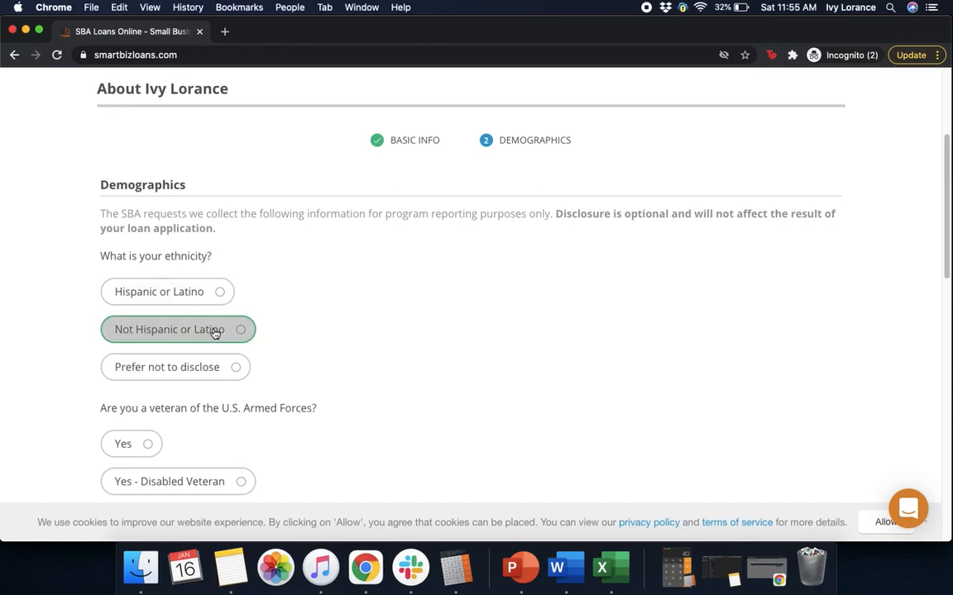
scroll(670, 307, down, 1)
scroll(670, 307, down, 5)
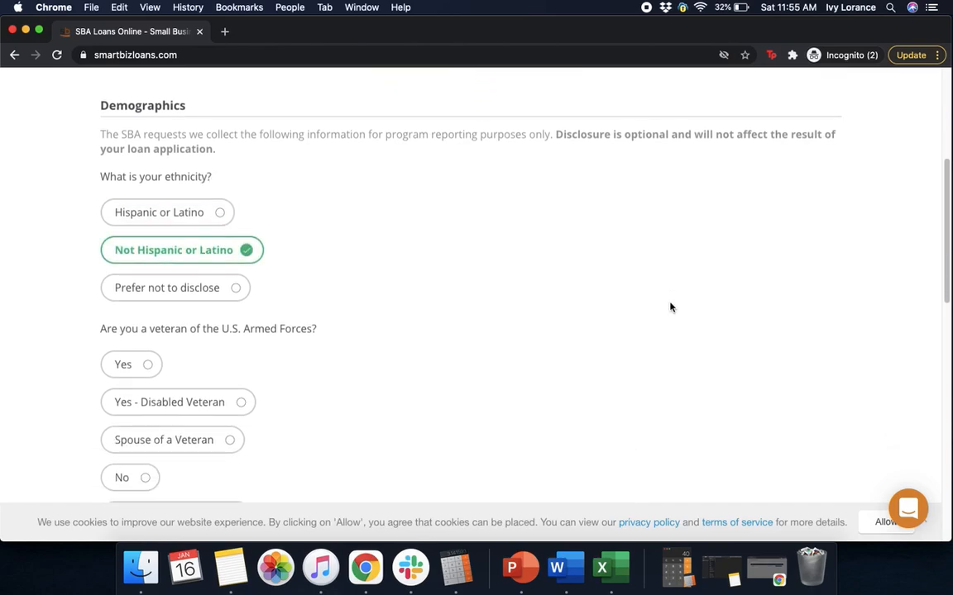
click(136, 319)
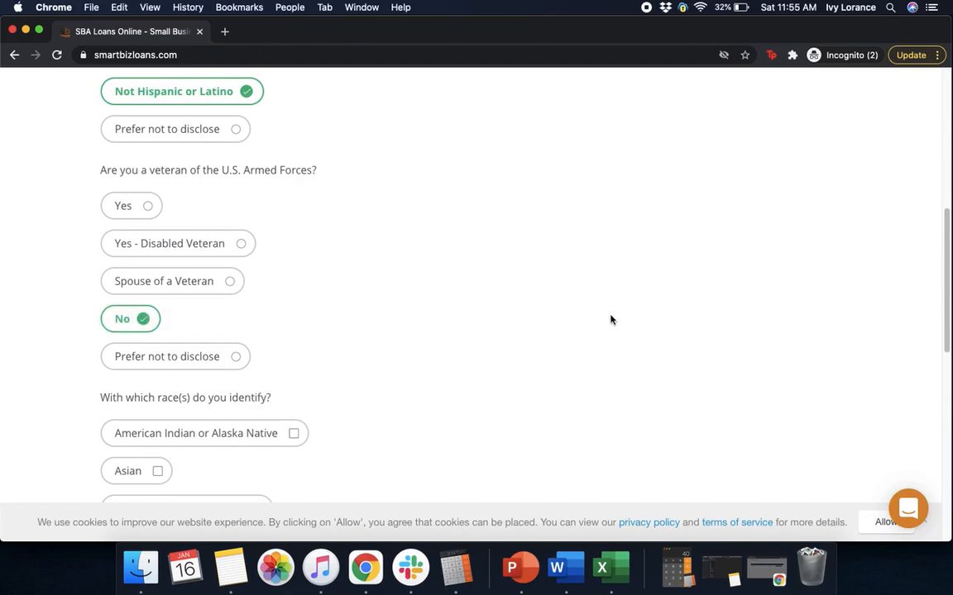
scroll(610, 320, down, 7)
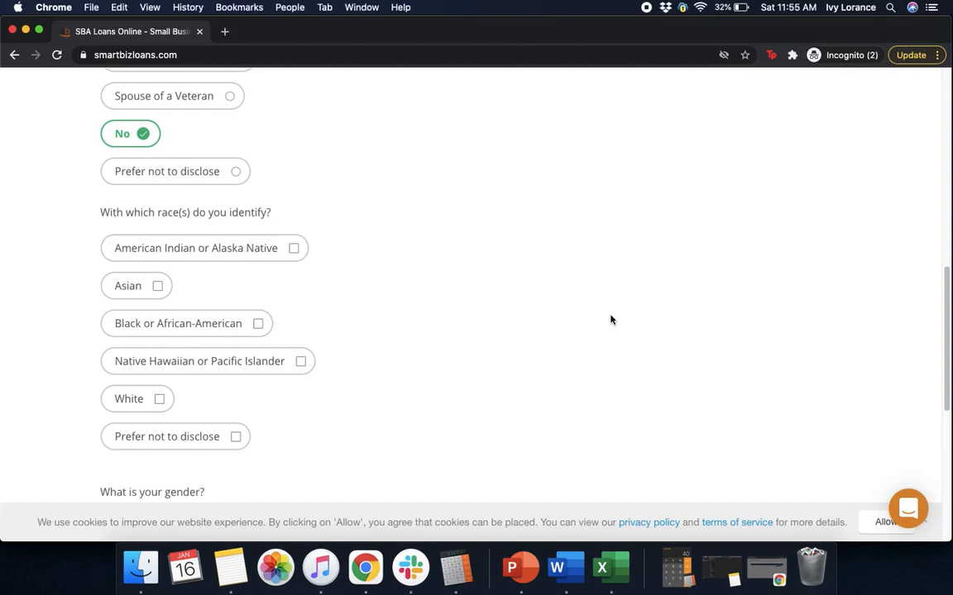
click(159, 267)
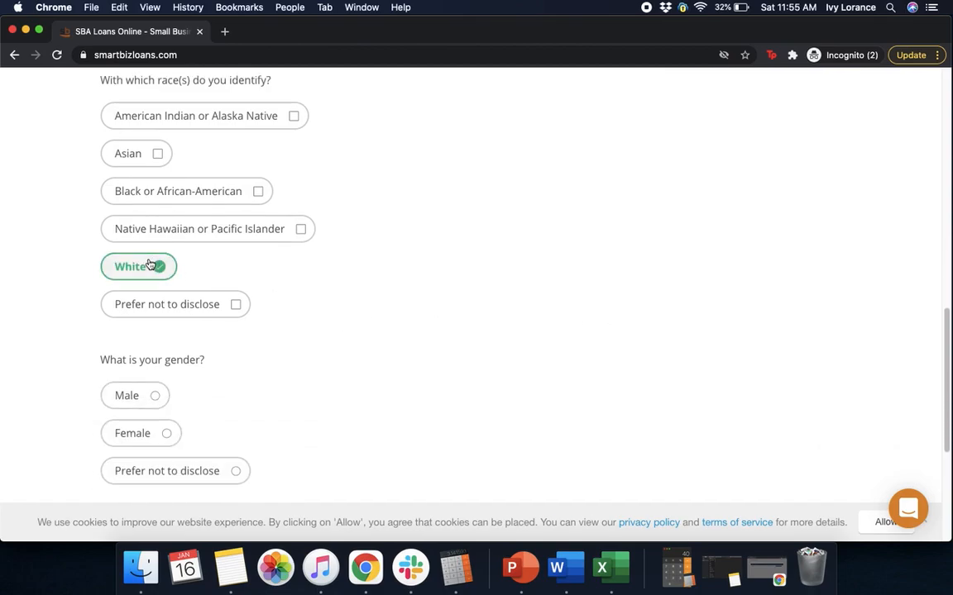
scroll(500, 322, down, 3)
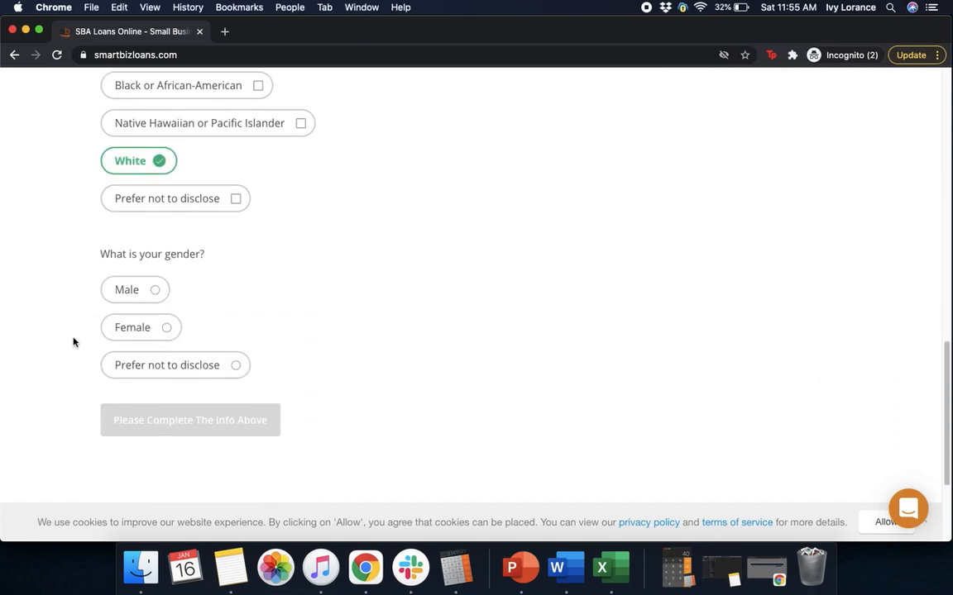
click(130, 331)
click(148, 422)
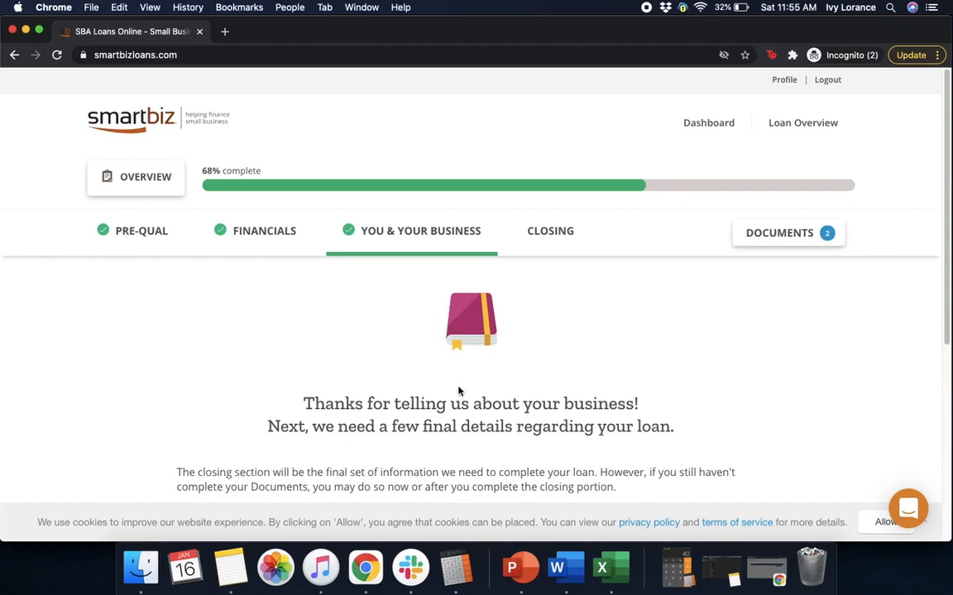
- Go to the Closing stage and start the closing questions for Oto Analytics
scroll(947, 186, down, 1)
scroll(939, 248, down, 4)
click(444, 340)
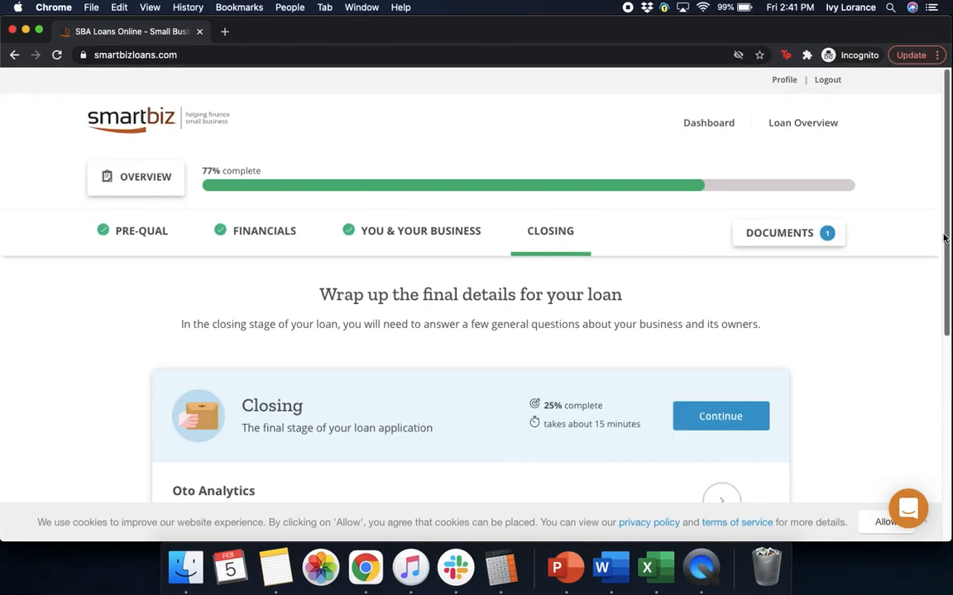
scroll(941, 288, down, 2)
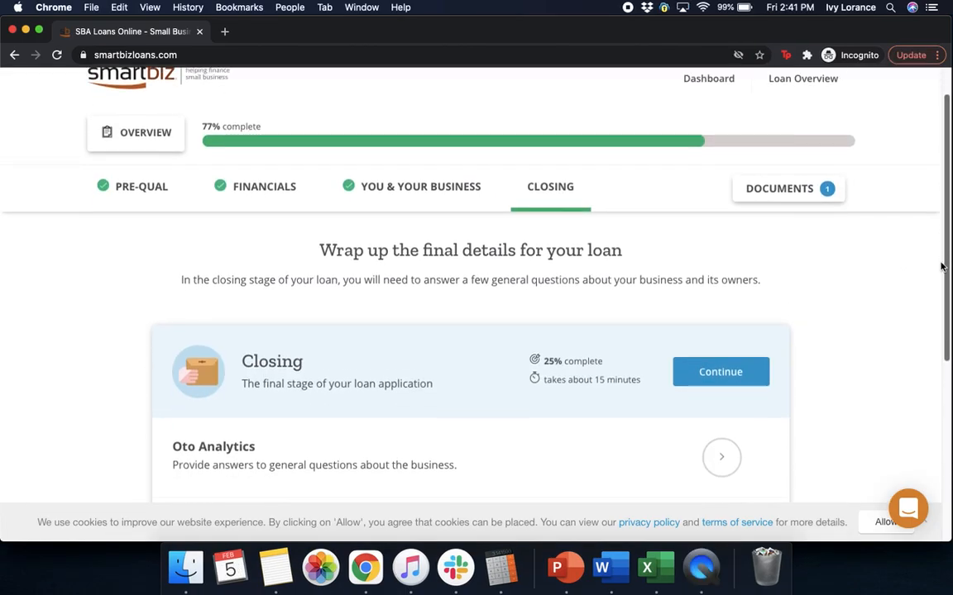
scroll(941, 288, down, 2)
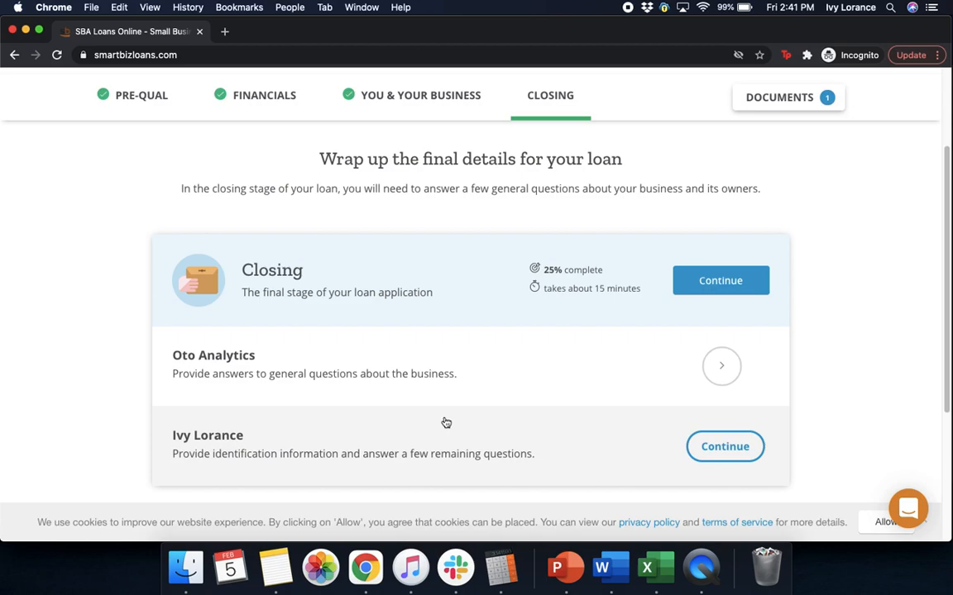
click(736, 281)
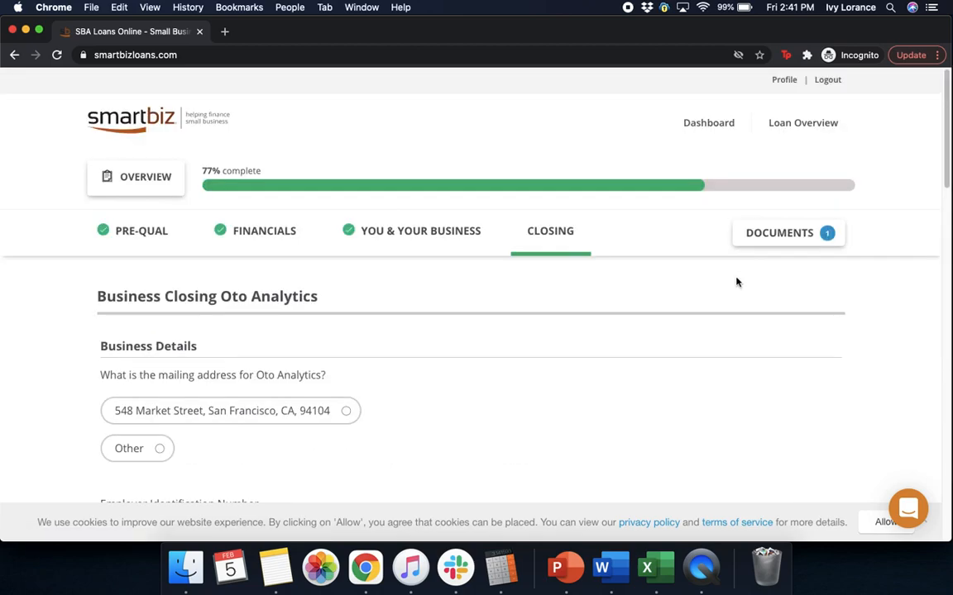
- Use the existing address as the mailing address and enter the business's EIN
drag(947, 152, 947, 203)
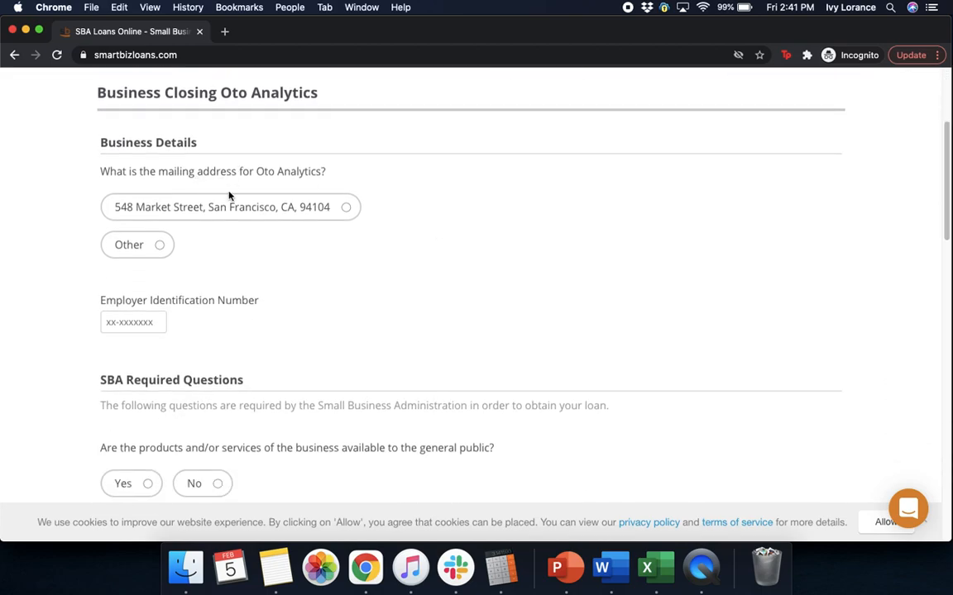
click(221, 211)
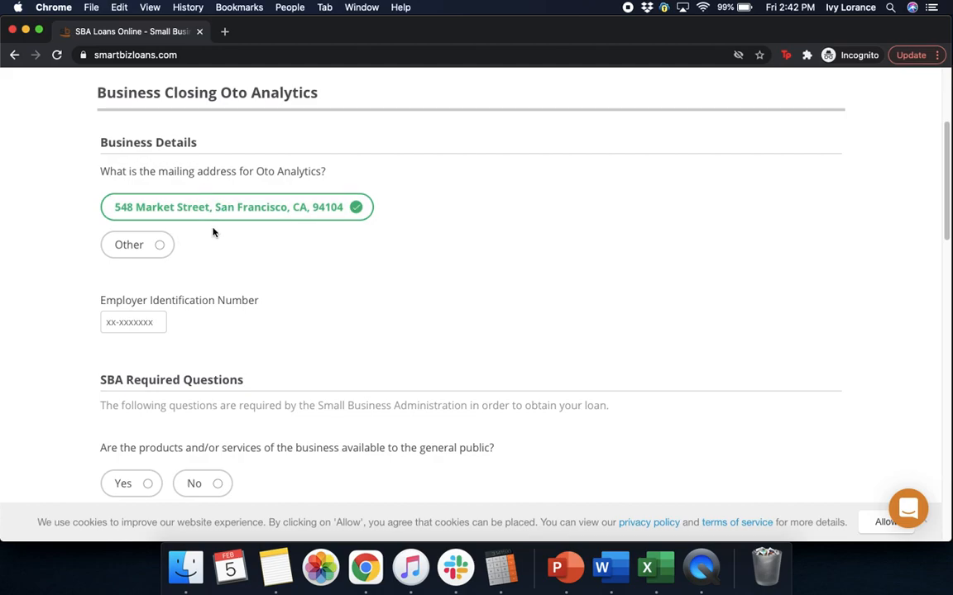
click(119, 325)
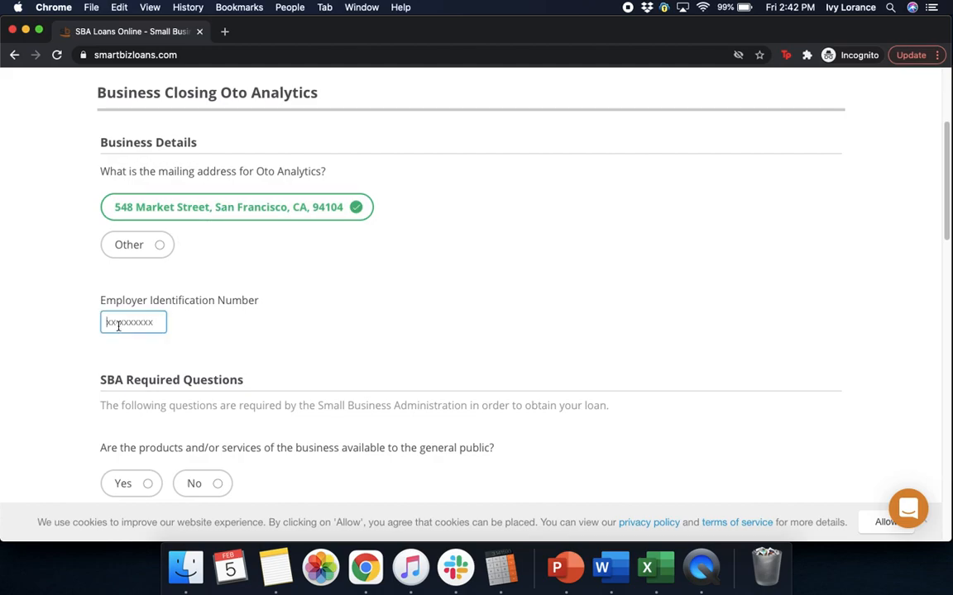
click(344, 344)
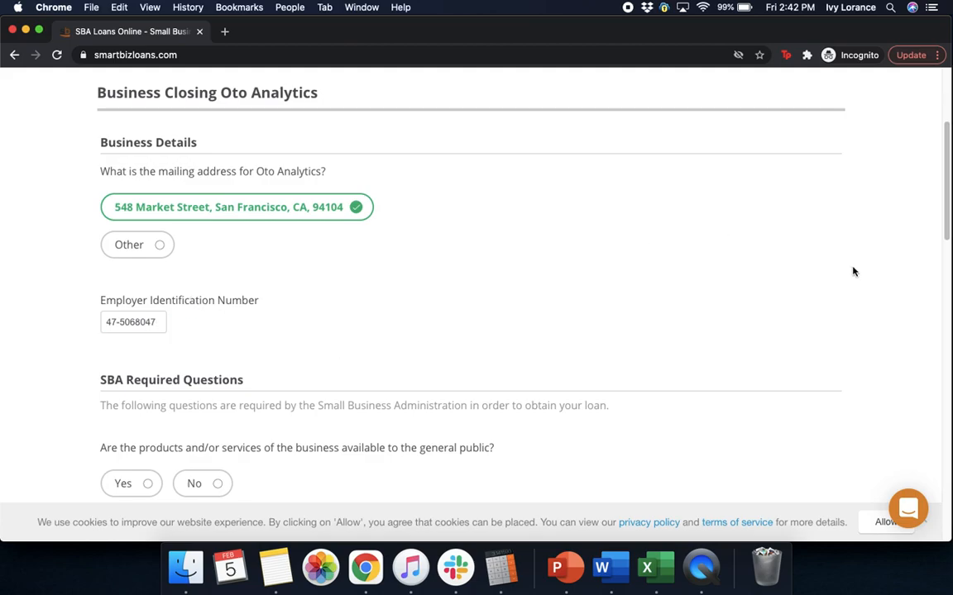
- Confirm the business serves the general public, with 0 jobs created and 250 retained
drag(948, 183, 943, 246)
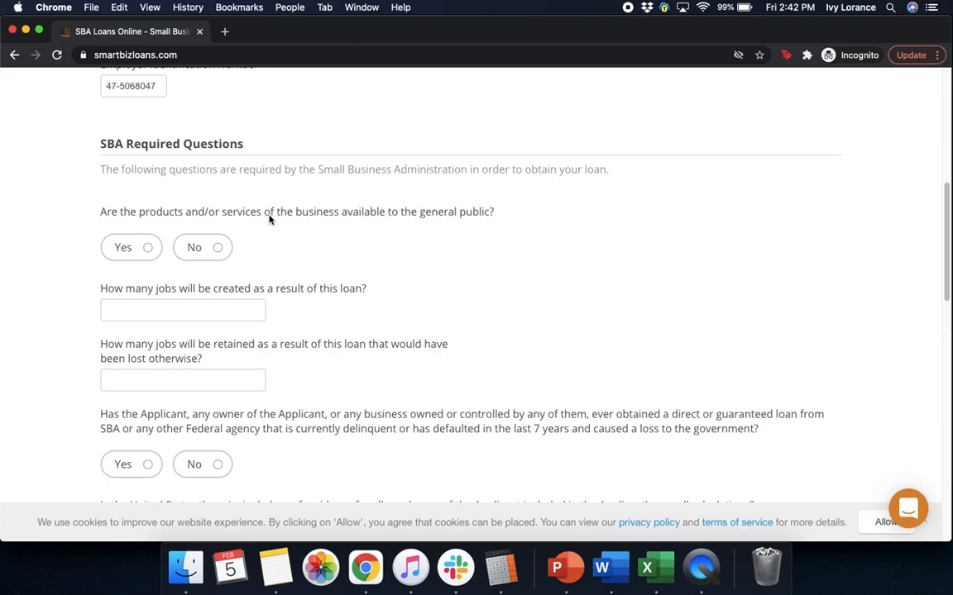
click(147, 249)
click(155, 306)
text(0)
click(462, 255)
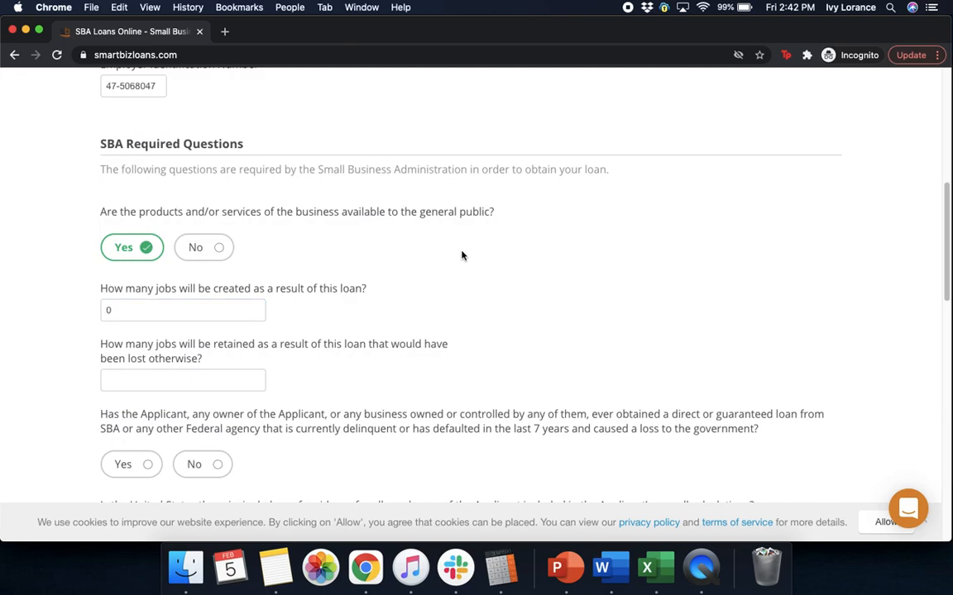
click(219, 385)
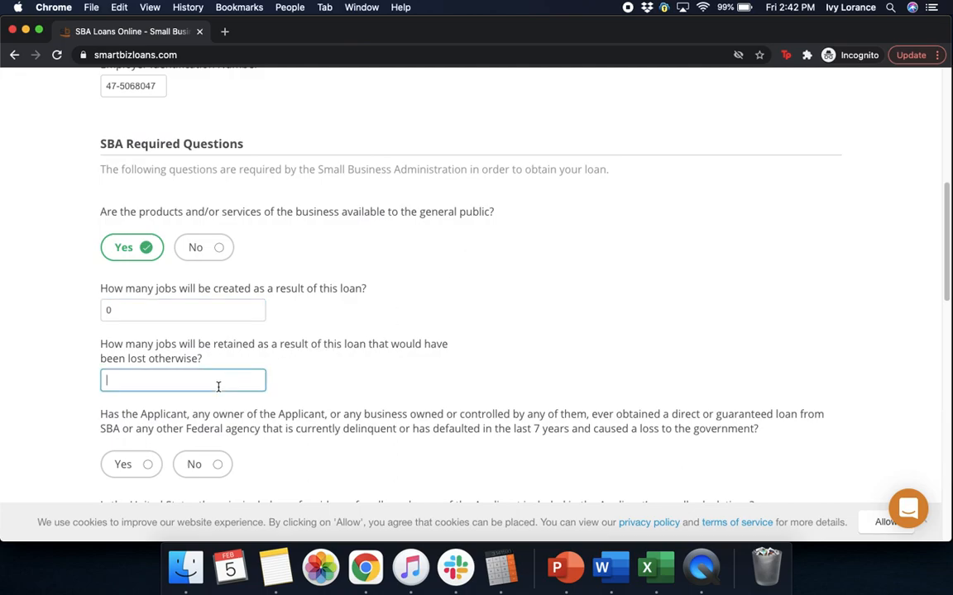
text(250)
click(687, 351)
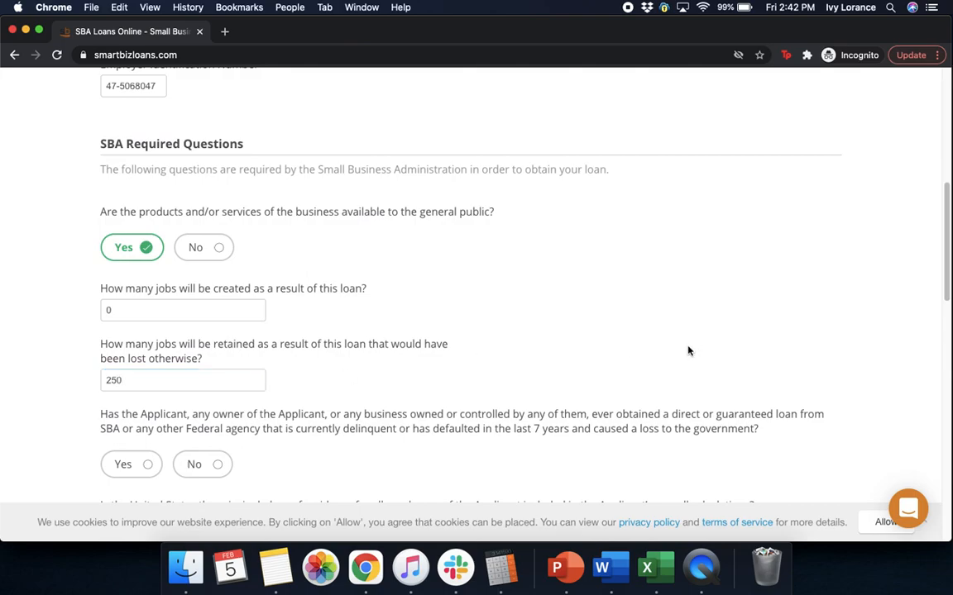
- Answer No to delinquent federal loans, Yes to US-resident employees, and None of the listed banks
scroll(687, 351, down, 3)
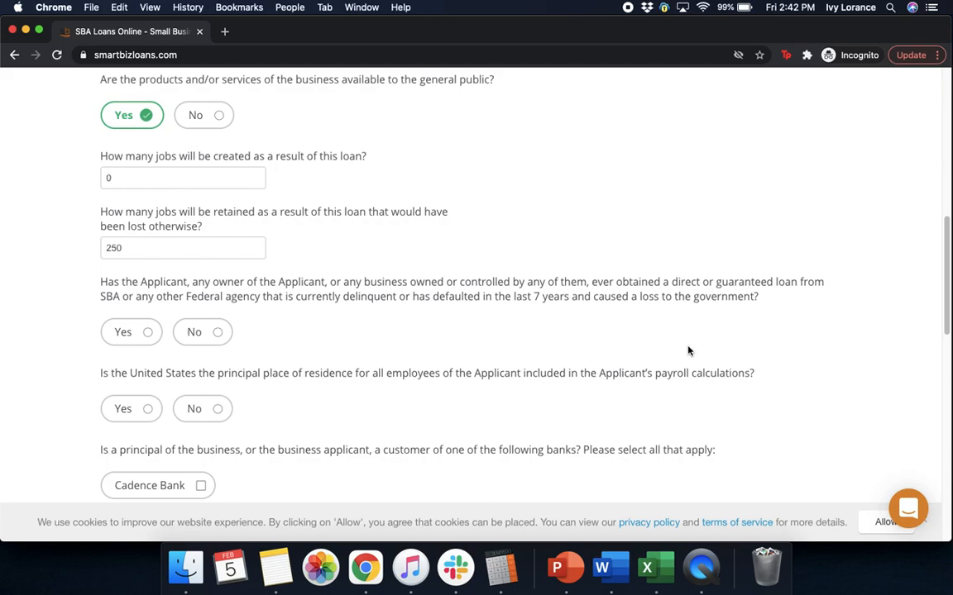
click(198, 331)
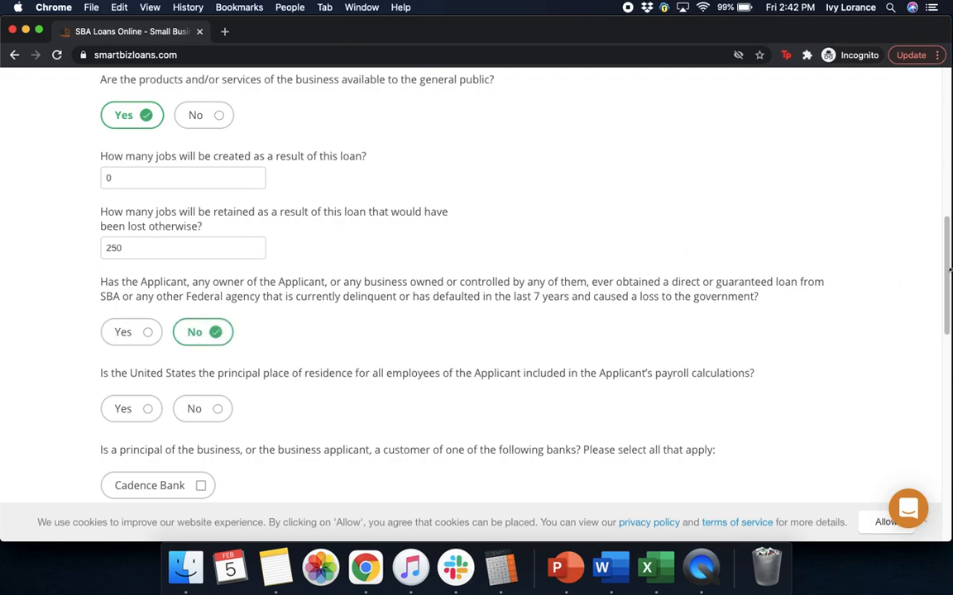
scroll(947, 277, down, 1)
drag(948, 276, 949, 306)
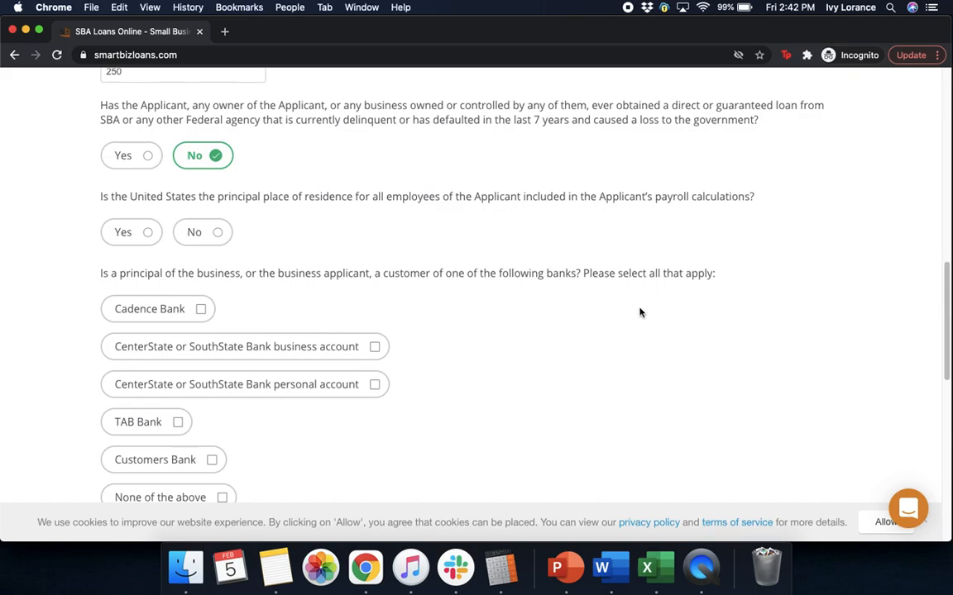
click(150, 242)
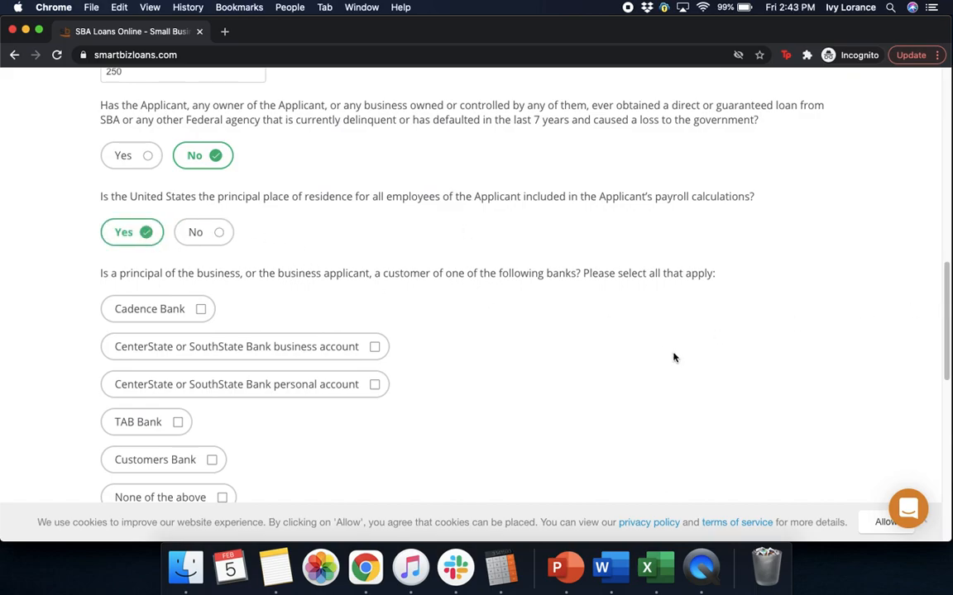
scroll(674, 357, down, 3)
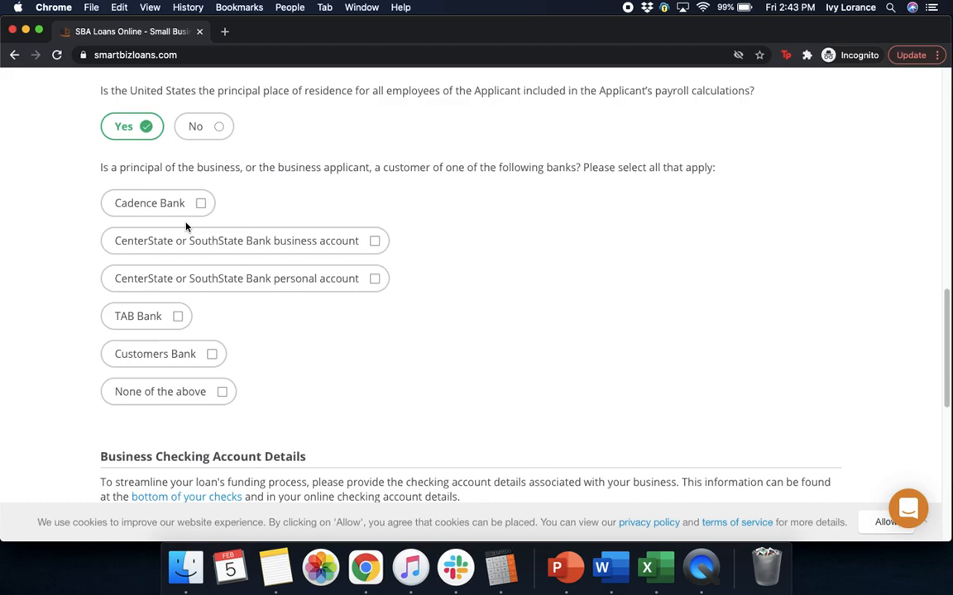
click(170, 391)
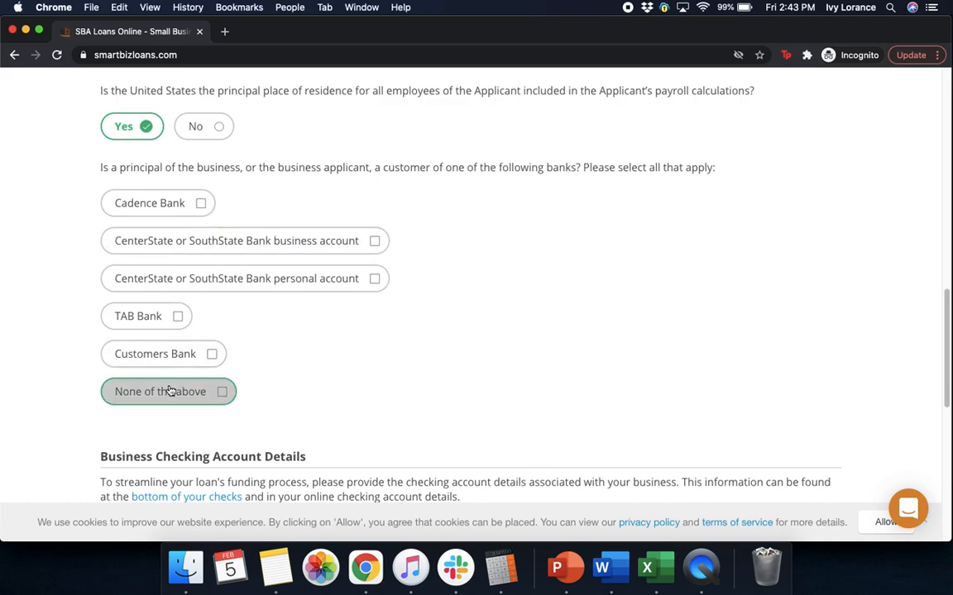
- Enter 'customers bank' as the checking account's bank name
scroll(943, 331, down, 5)
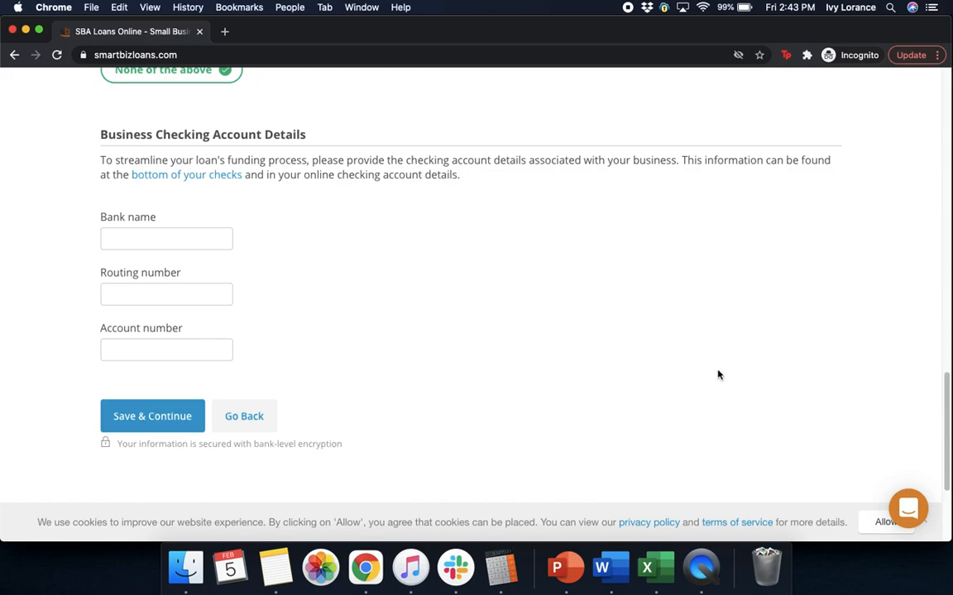
click(188, 243)
text(customers n)
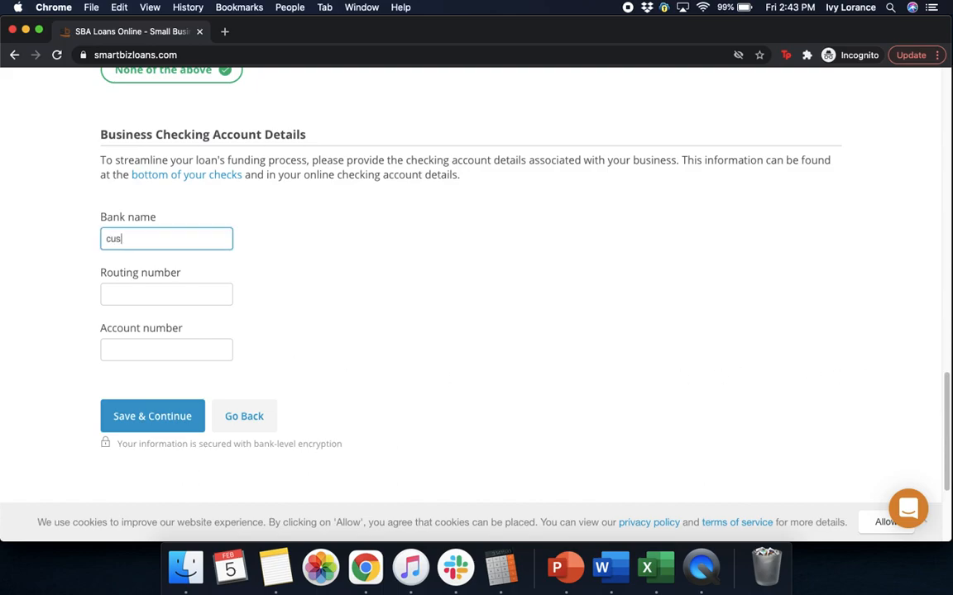
key(BackSpace)
text(bam)
key(BackSpace)
text(nk)
- Paste the routing number, enter the account number, and save the checking account details
click(124, 292)
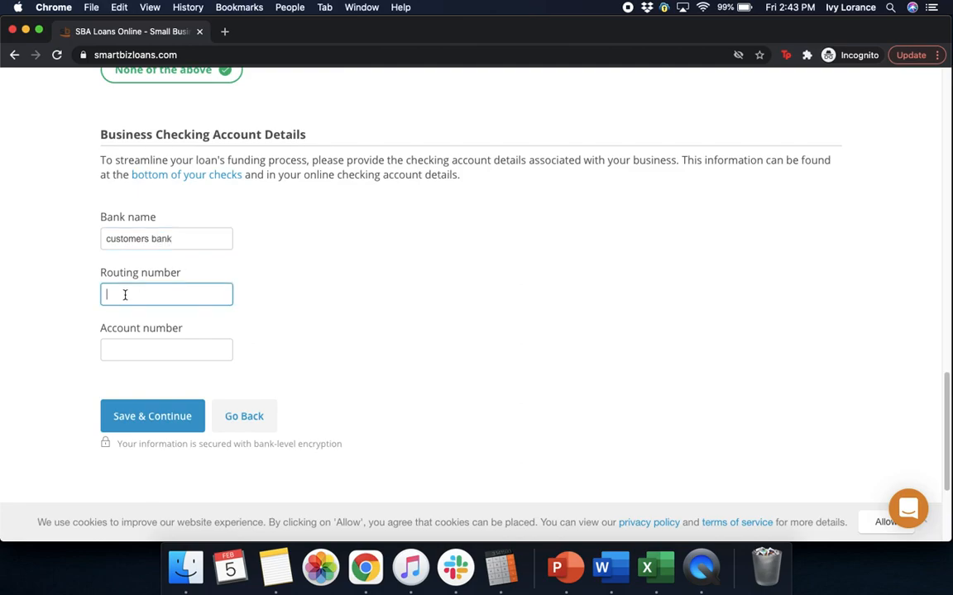
text(091000022)
click(116, 347)
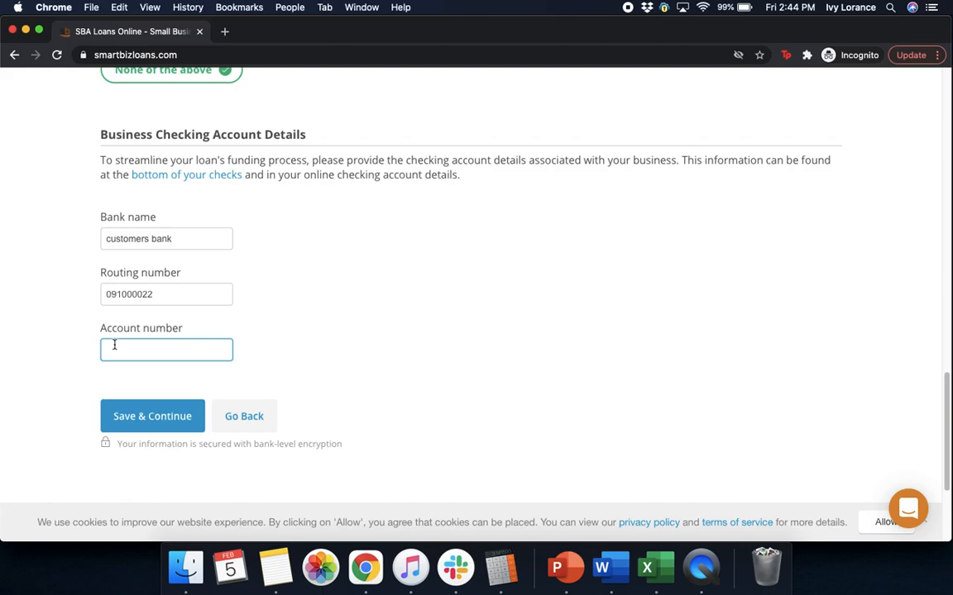
text(1231231234566)
click(354, 324)
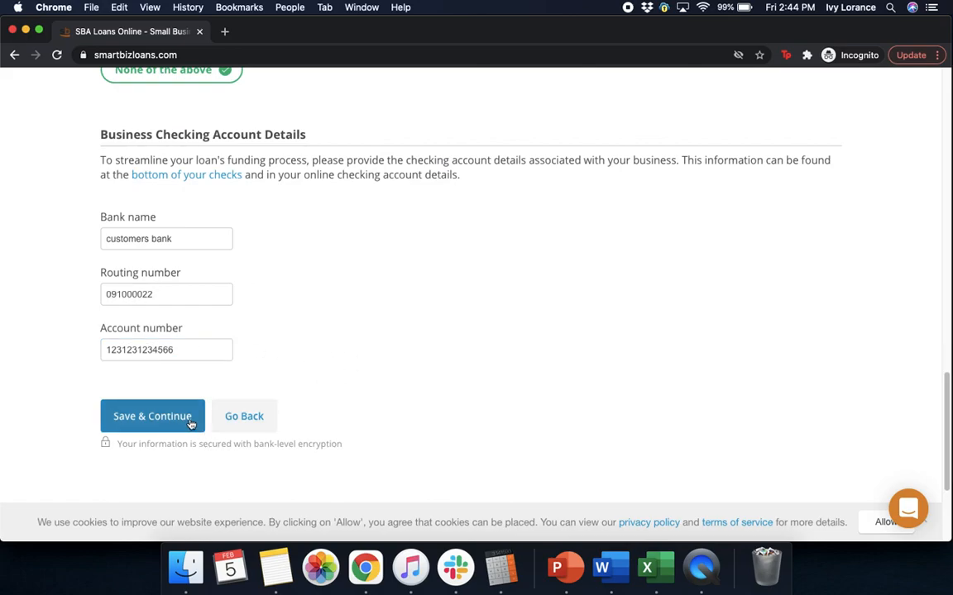
click(189, 420)
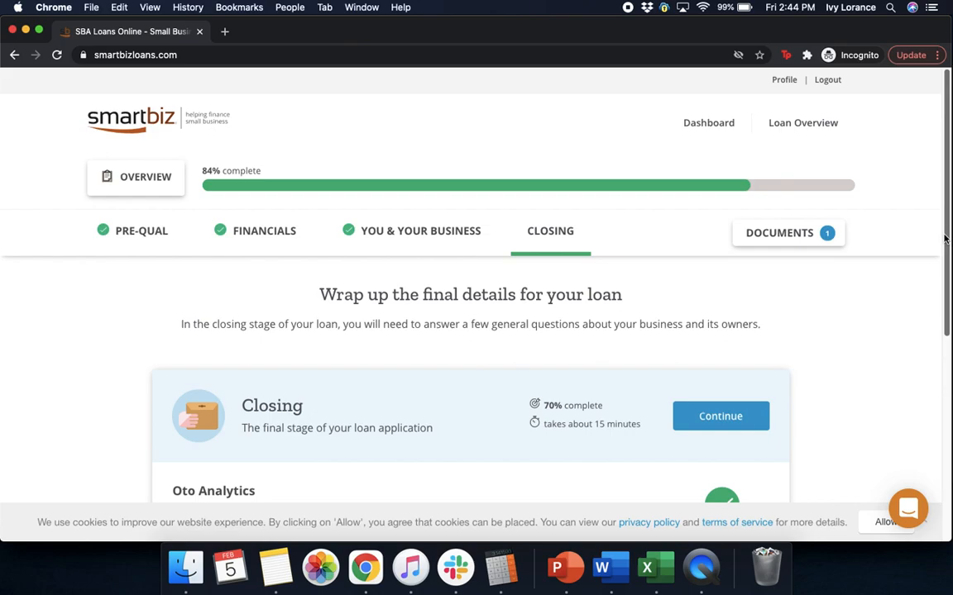
- Open the owner's remaining closing questions and choose California as the license state
scroll(944, 262, down, 1)
scroll(944, 262, down, 3)
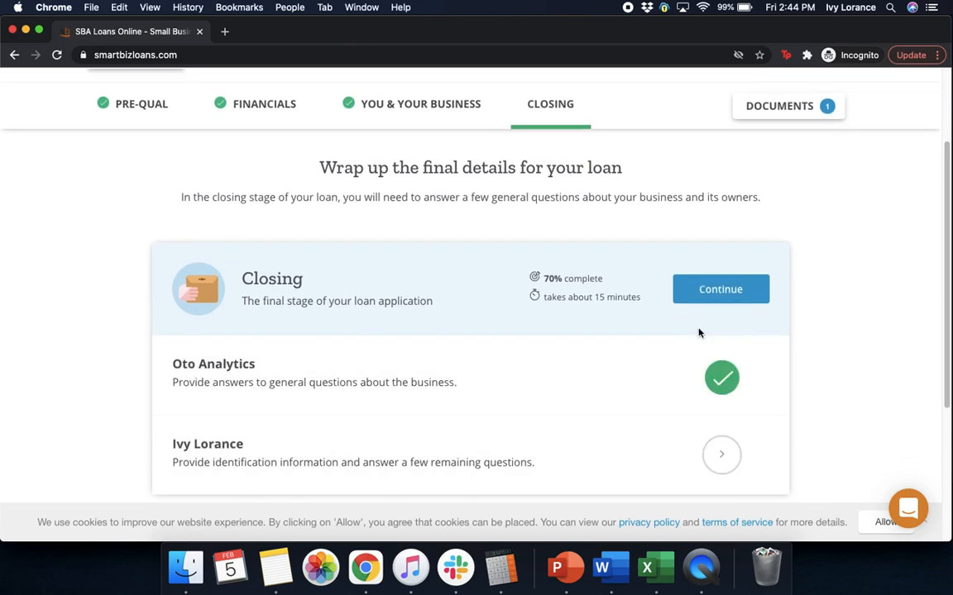
scroll(940, 330, down, 2)
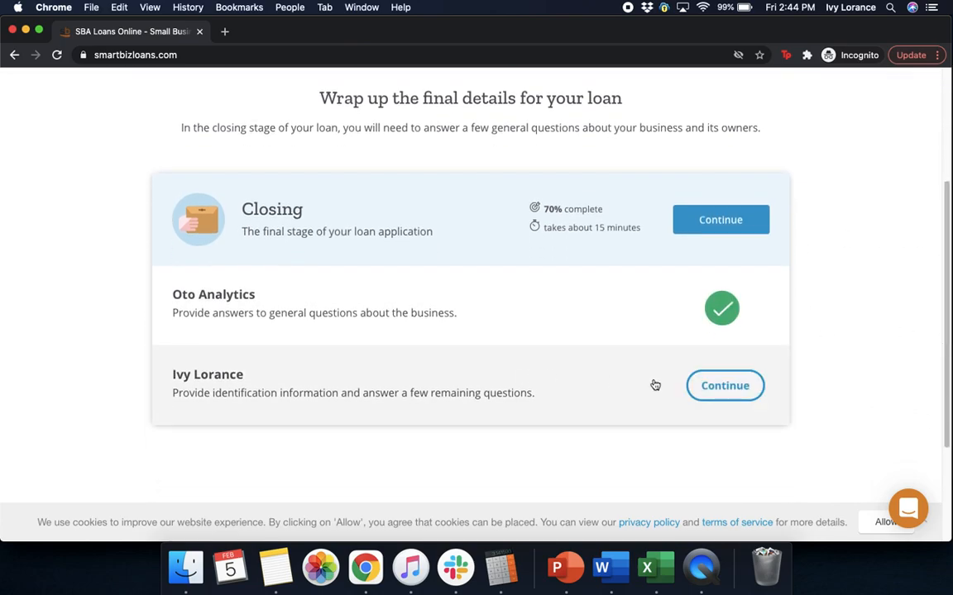
click(653, 384)
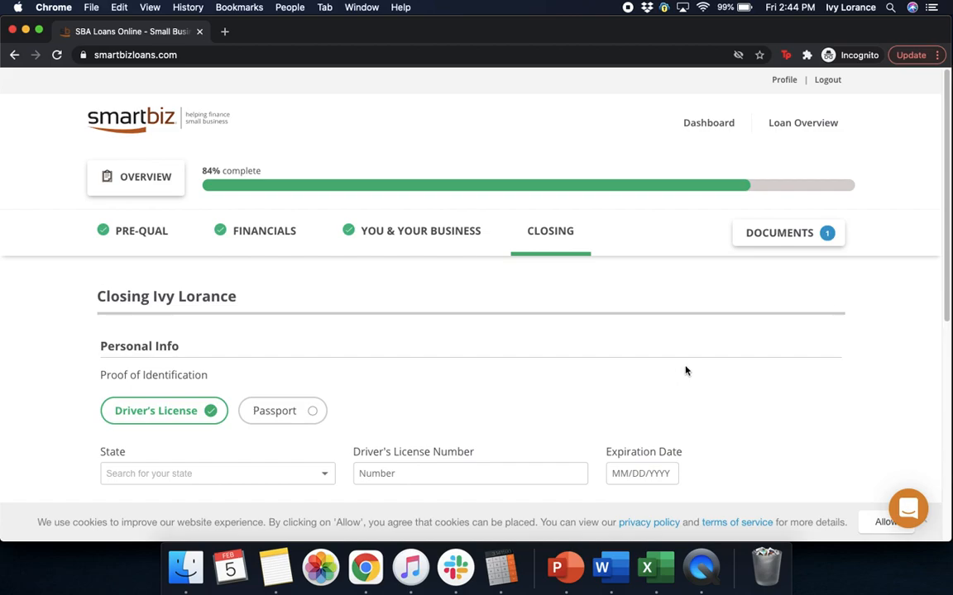
scroll(948, 252, down, 3)
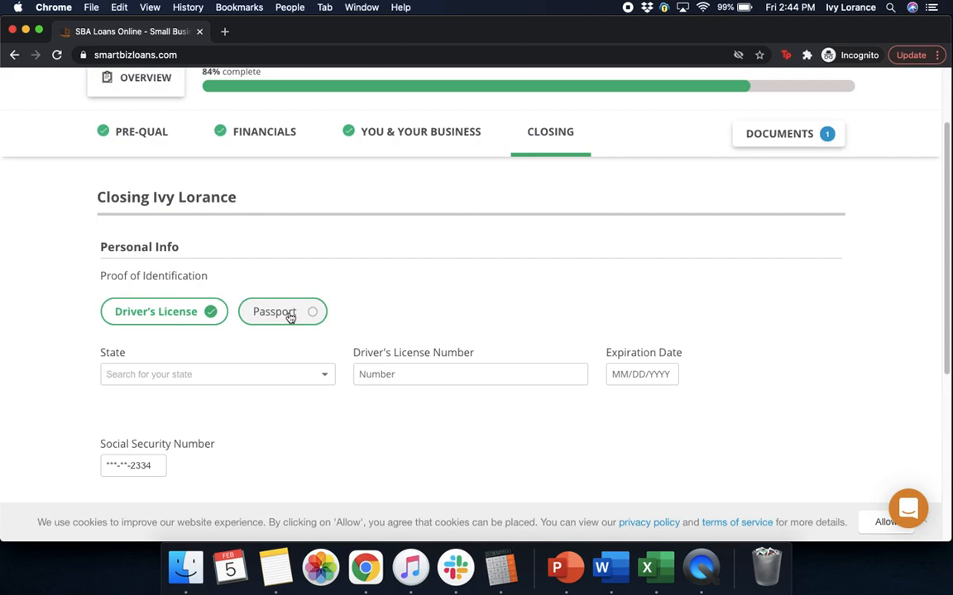
click(220, 376)
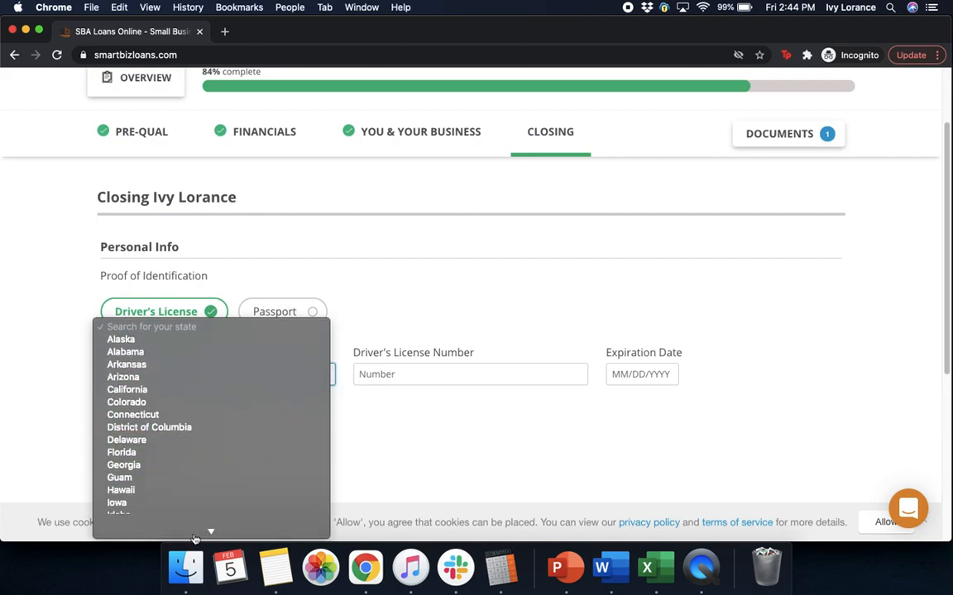
mouse_move(195, 536)
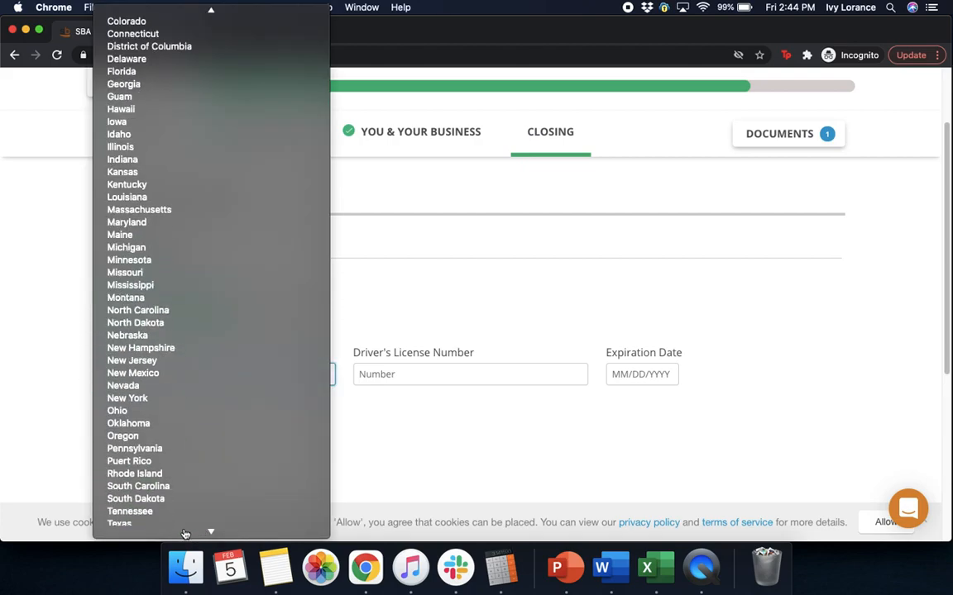
mouse_move(270, 10)
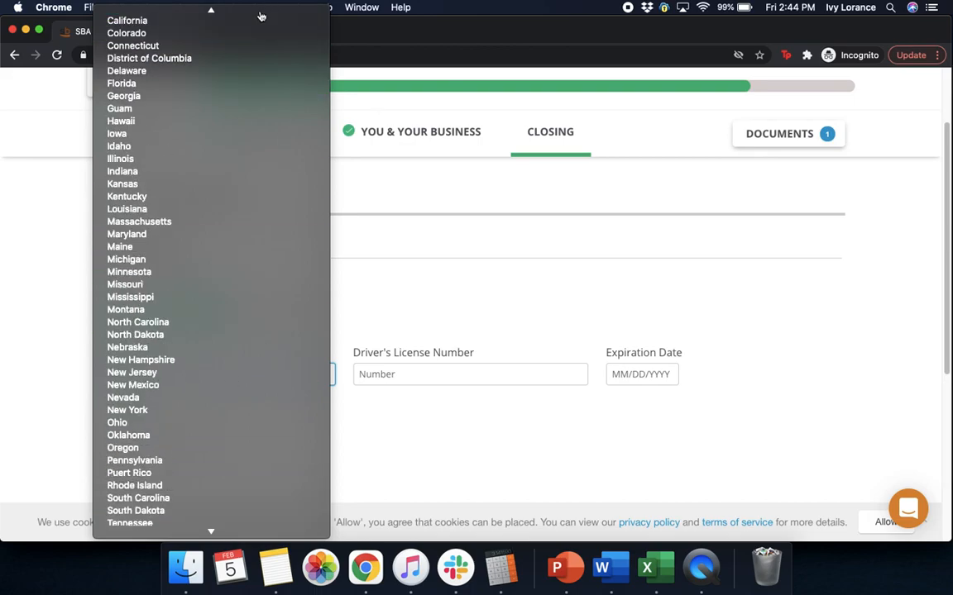
click(544, 268)
- Enter the driver's license number and 02/22/2025 expiration date, then submit
click(442, 380)
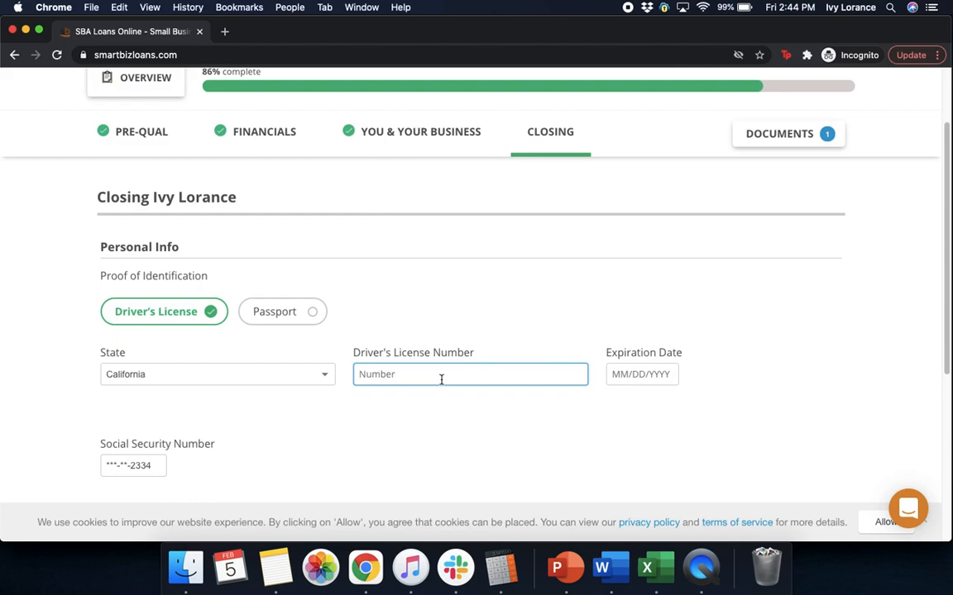
text(123123123123456)
click(640, 376)
text(02/22/)
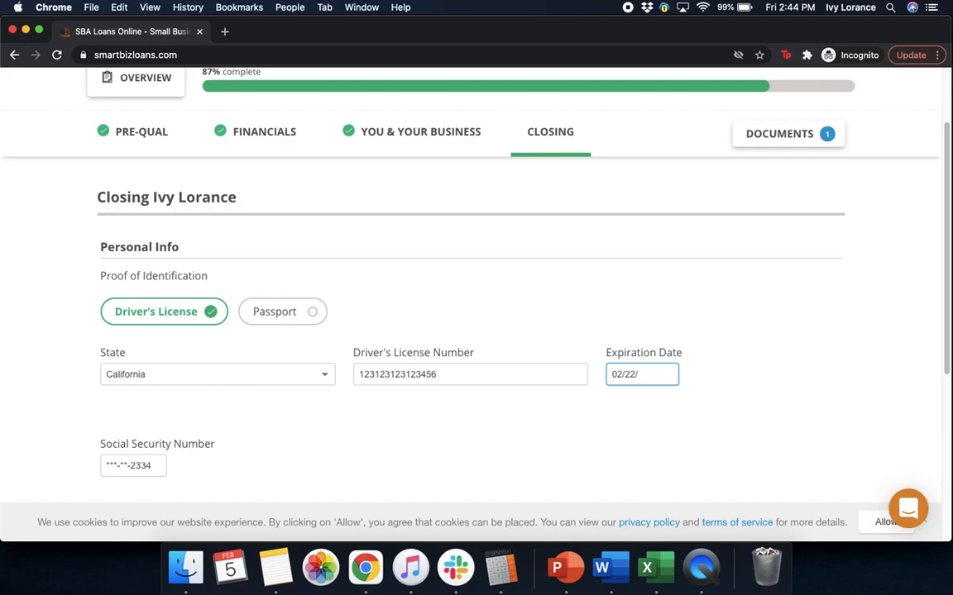
text(2025)
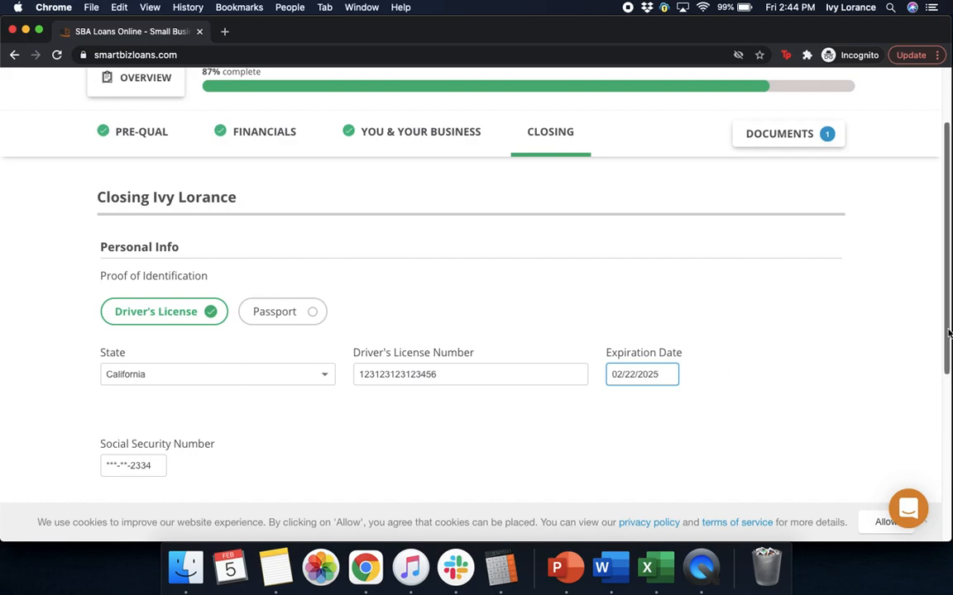
key(Return)
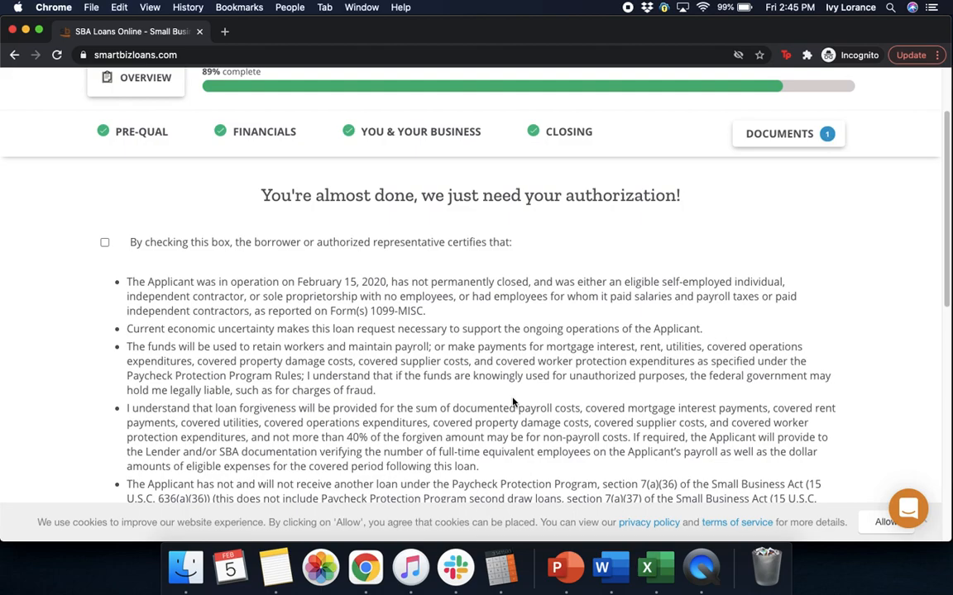
- Tick the borrower authorization certification checkbox and submit it with Save & Continue
click(104, 242)
drag(941, 181, 942, 263)
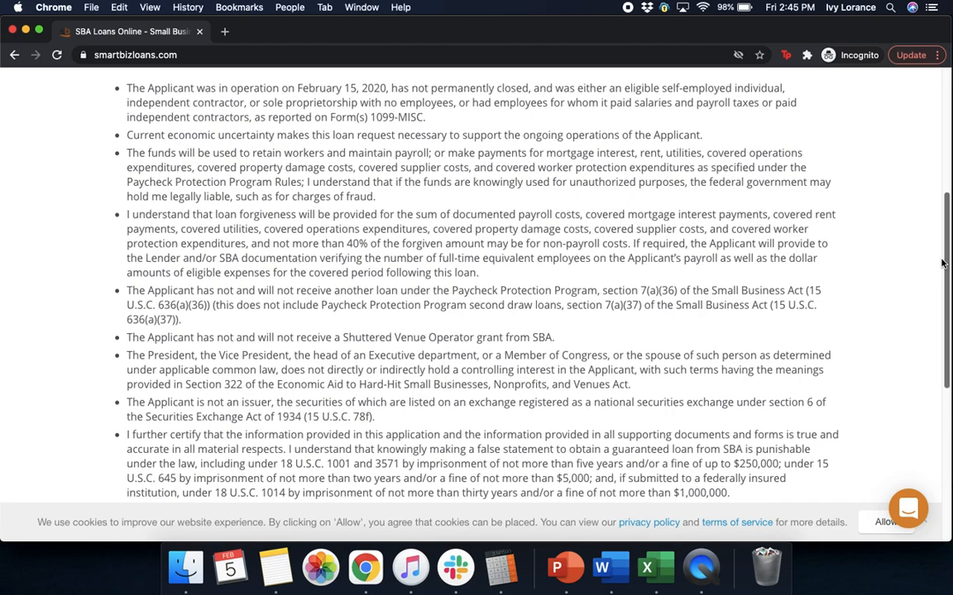
drag(942, 263, 946, 314)
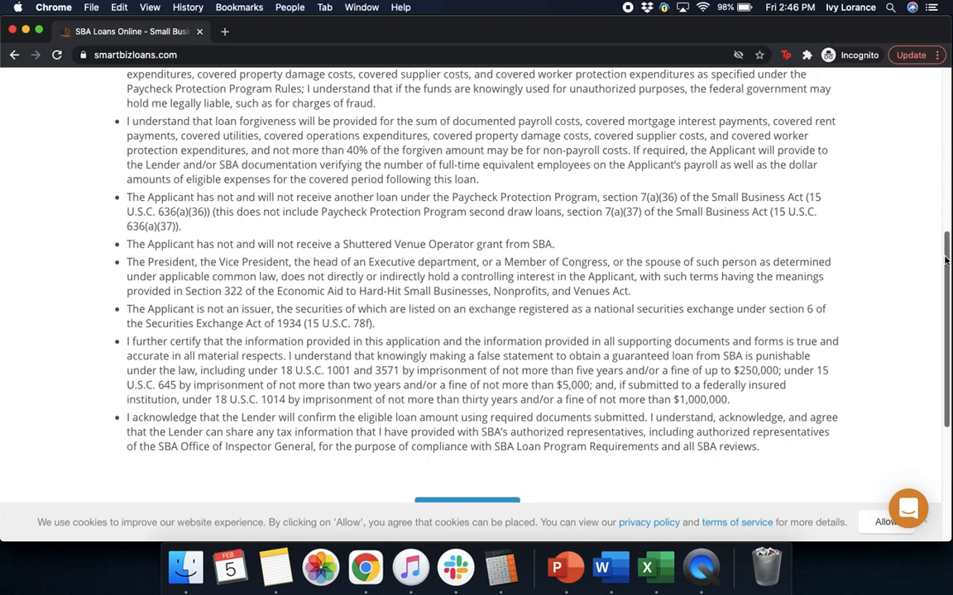
scroll(946, 261, down, 4)
click(469, 371)
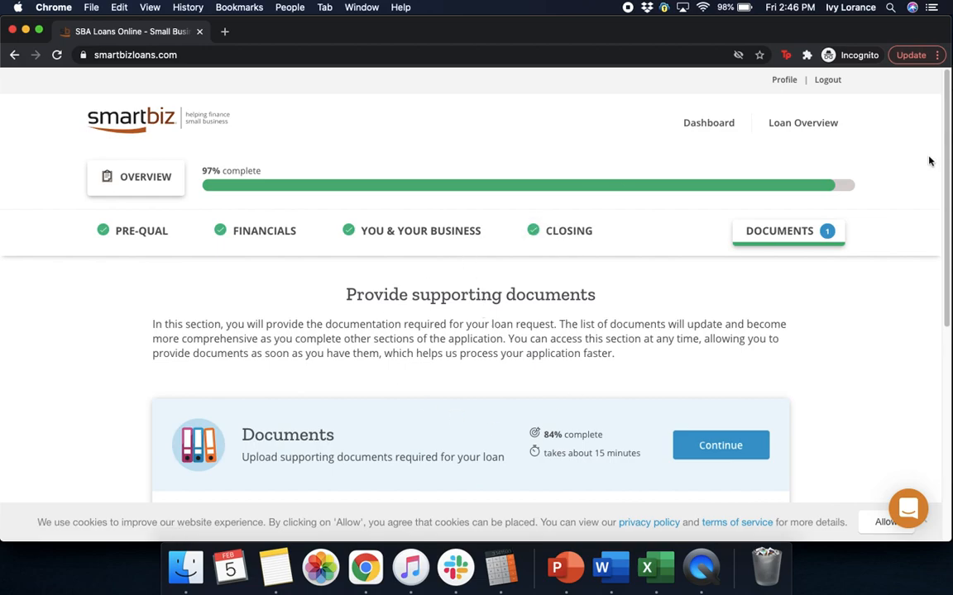
- Open the Oto Analytics document requests and scroll down to the Feb 15, 2020 payroll proof requirement
drag(945, 168, 942, 220)
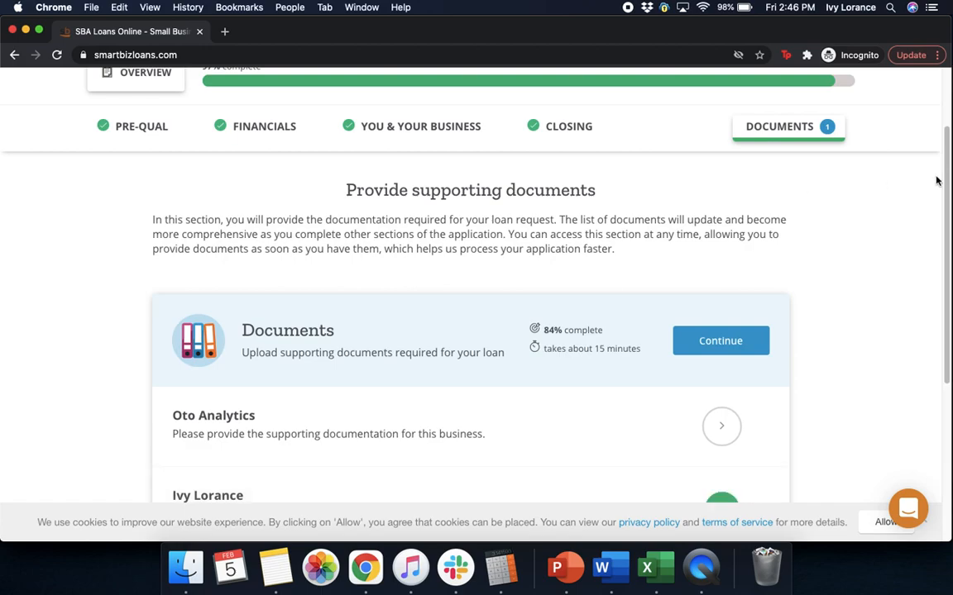
click(713, 341)
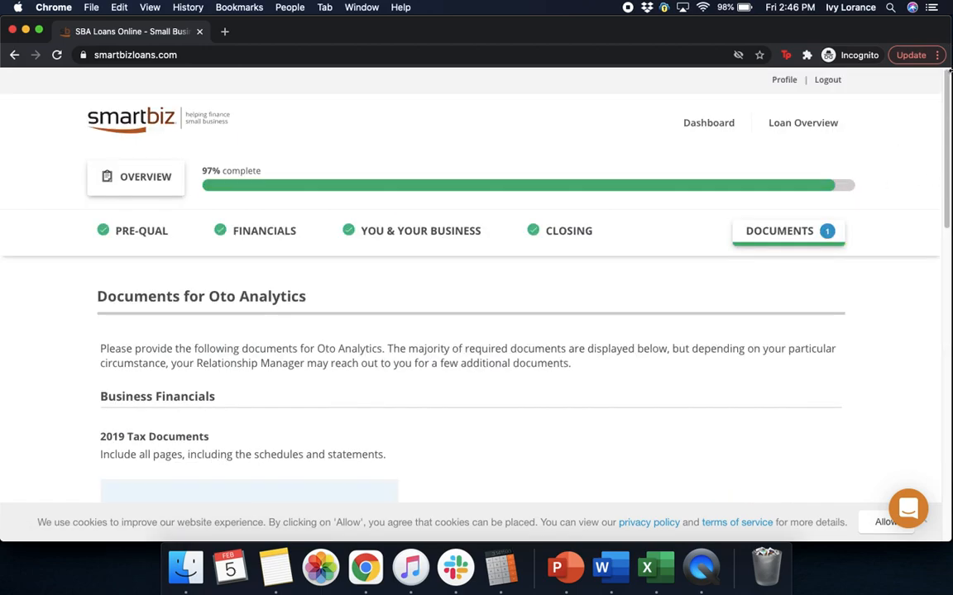
drag(946, 135, 942, 195)
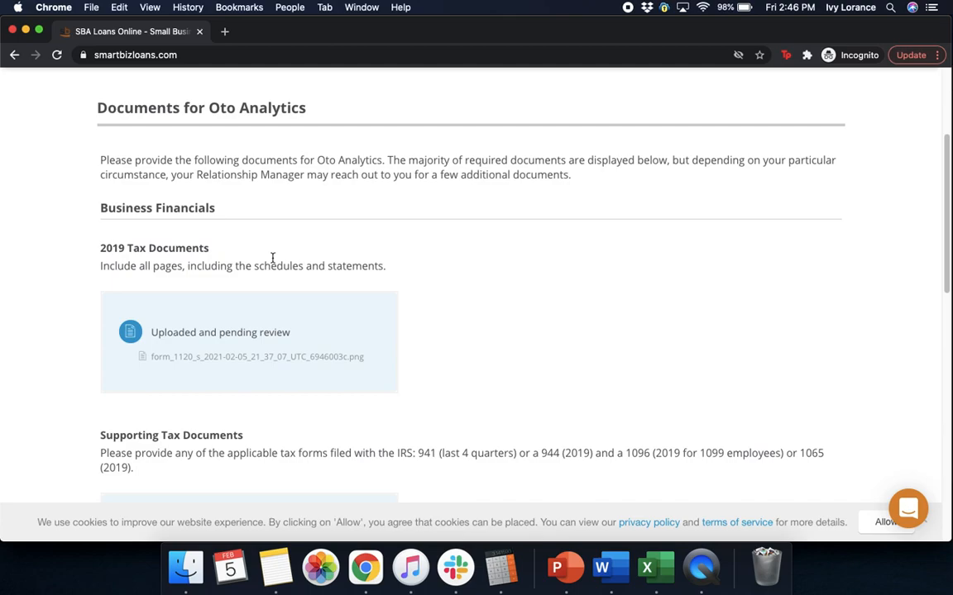
drag(947, 248, 942, 315)
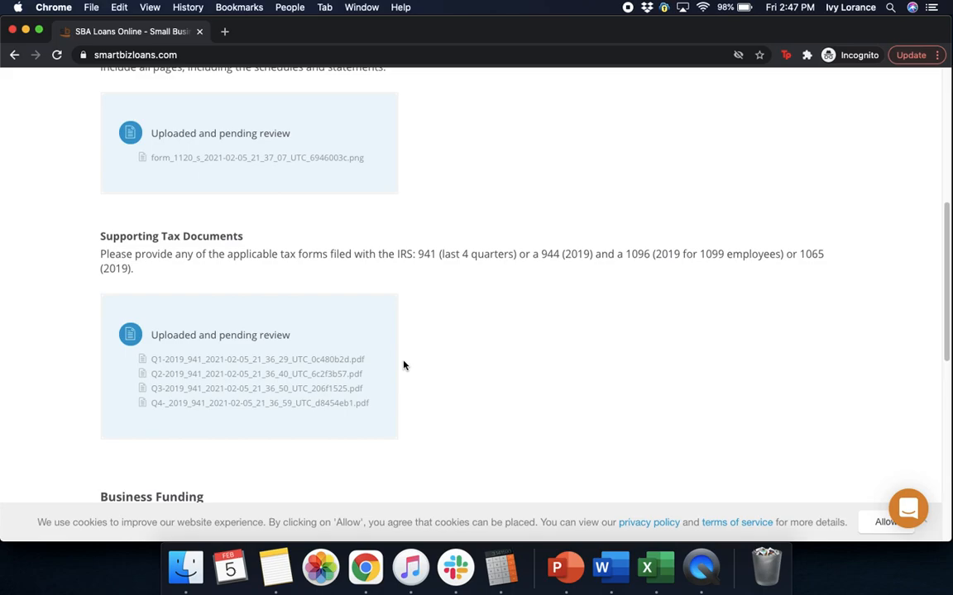
drag(946, 332, 947, 430)
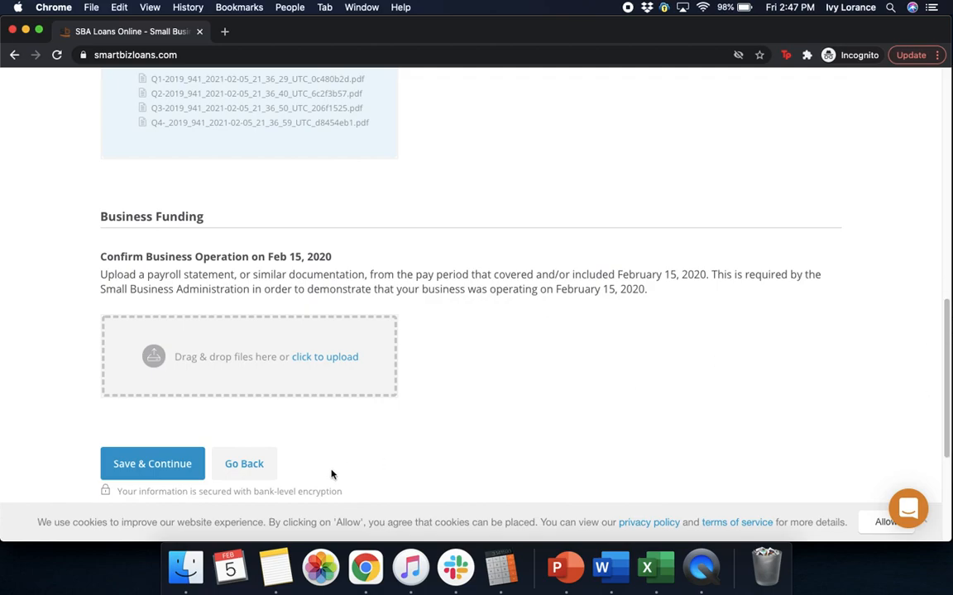
- Upload 'bank statement feb 2020' from the Bank statements folder and save the documents
click(305, 369)
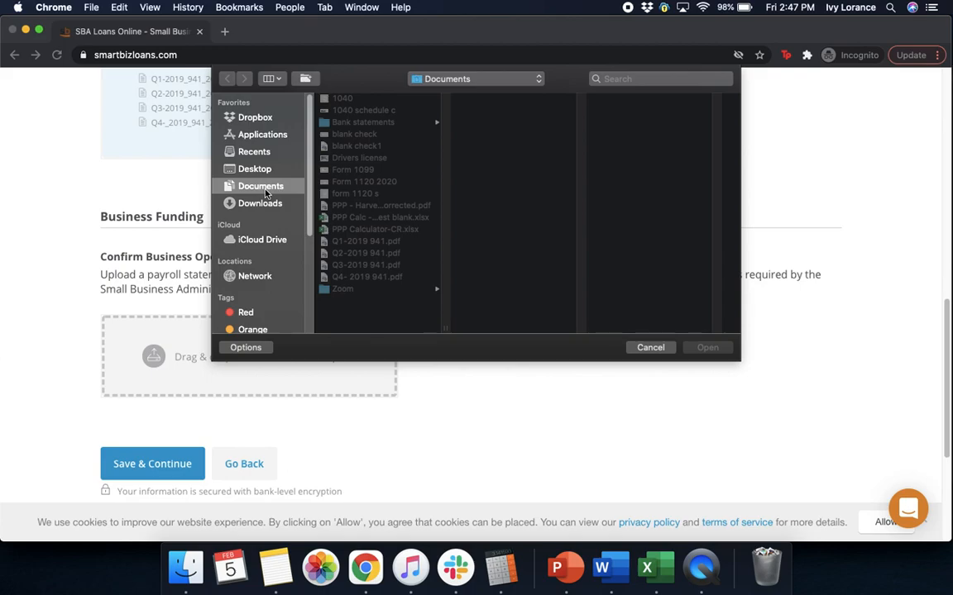
click(413, 121)
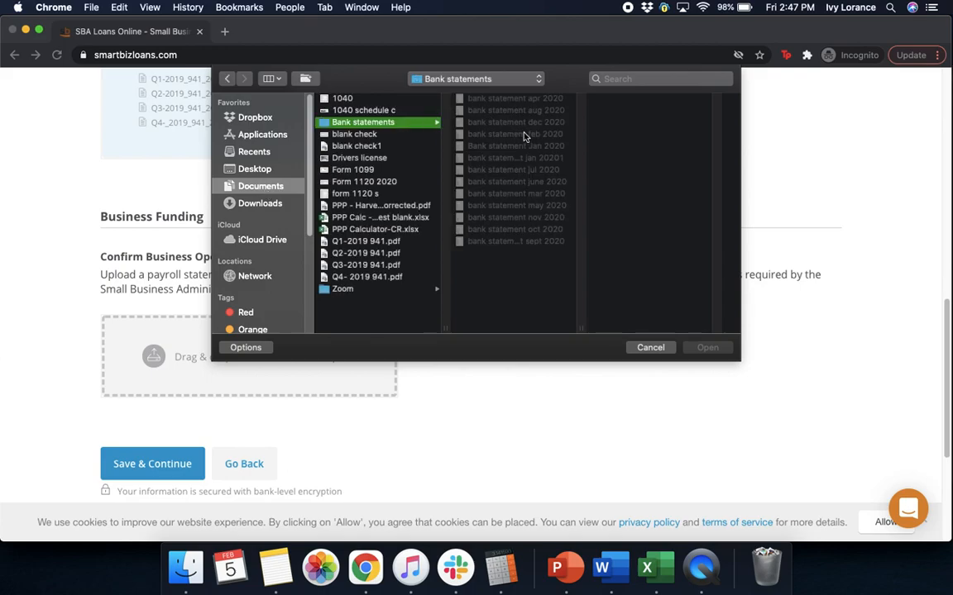
click(514, 135)
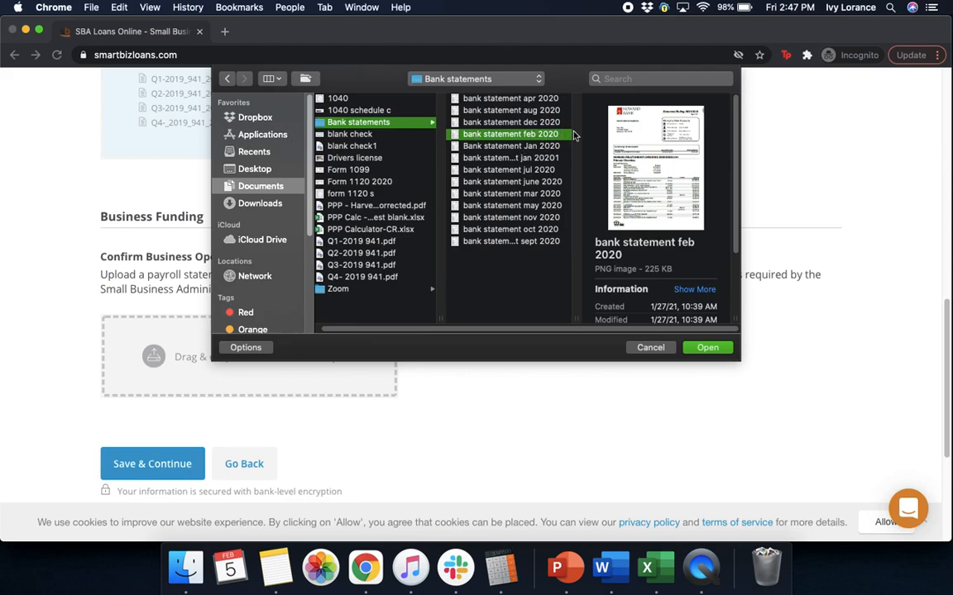
click(707, 348)
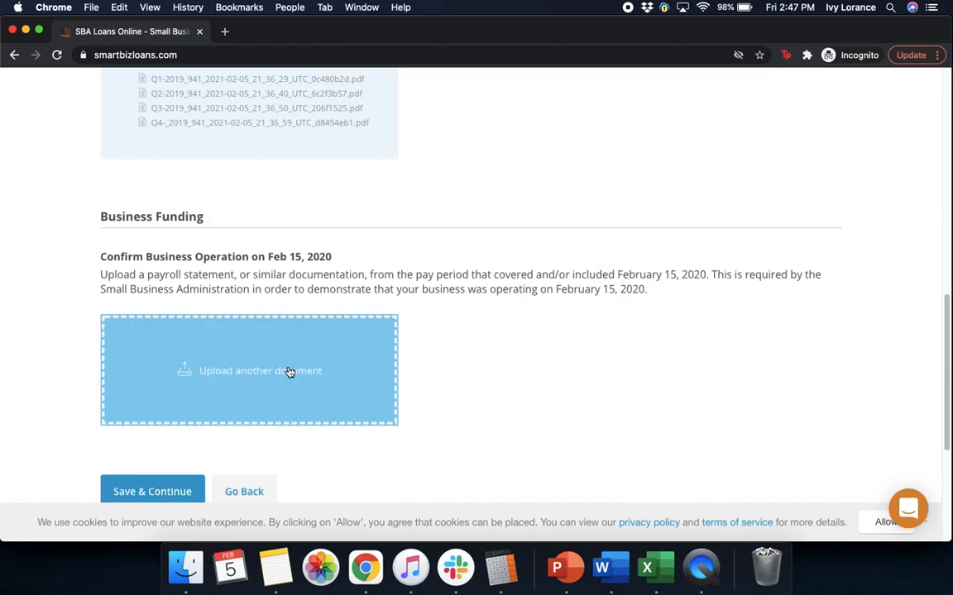
click(171, 497)
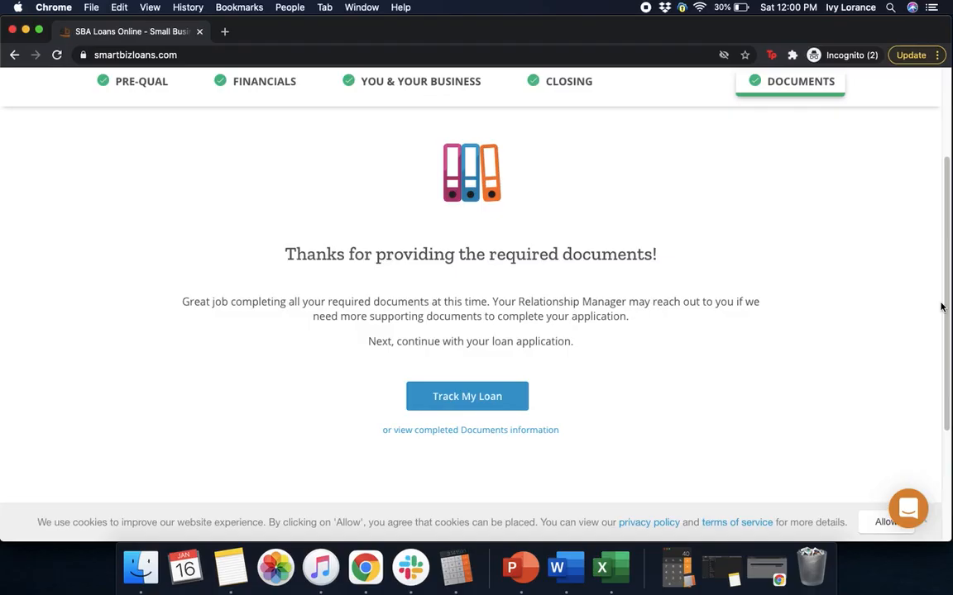
- Open Track My Loan to review the Application Status page for the $45,834 loan at Finalize
click(492, 396)
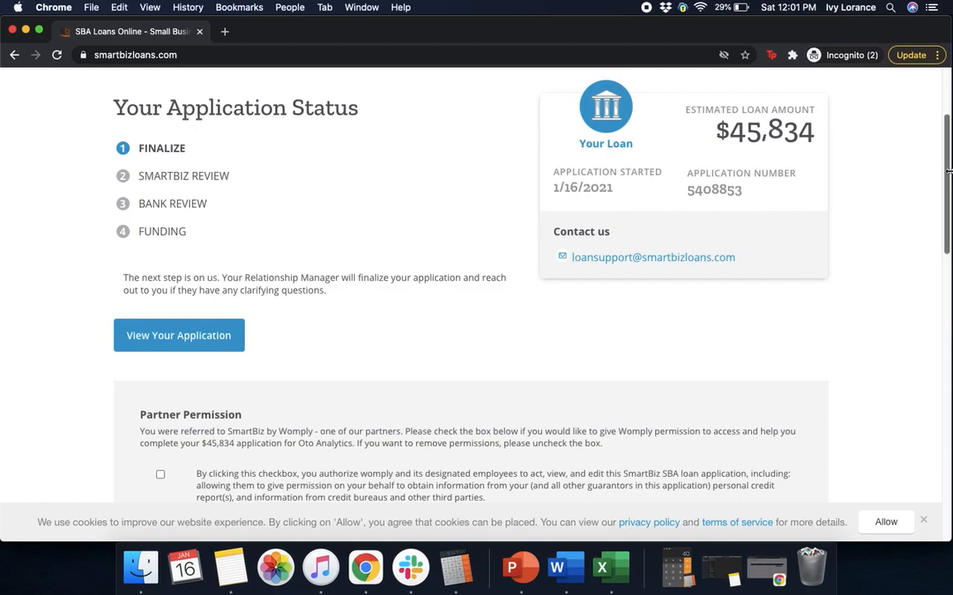
scroll(934, 257, down, 6)
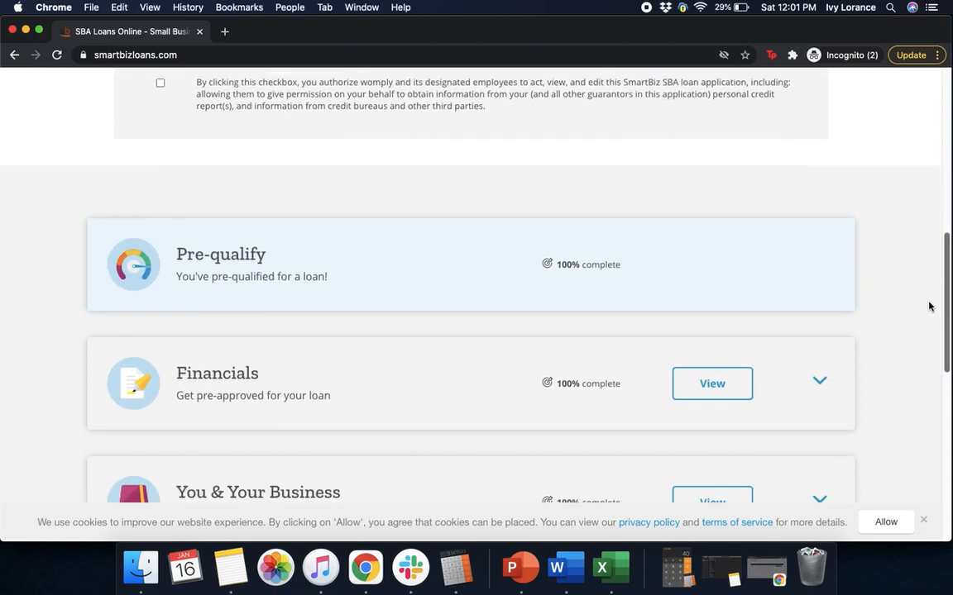
scroll(933, 248, up, 6)
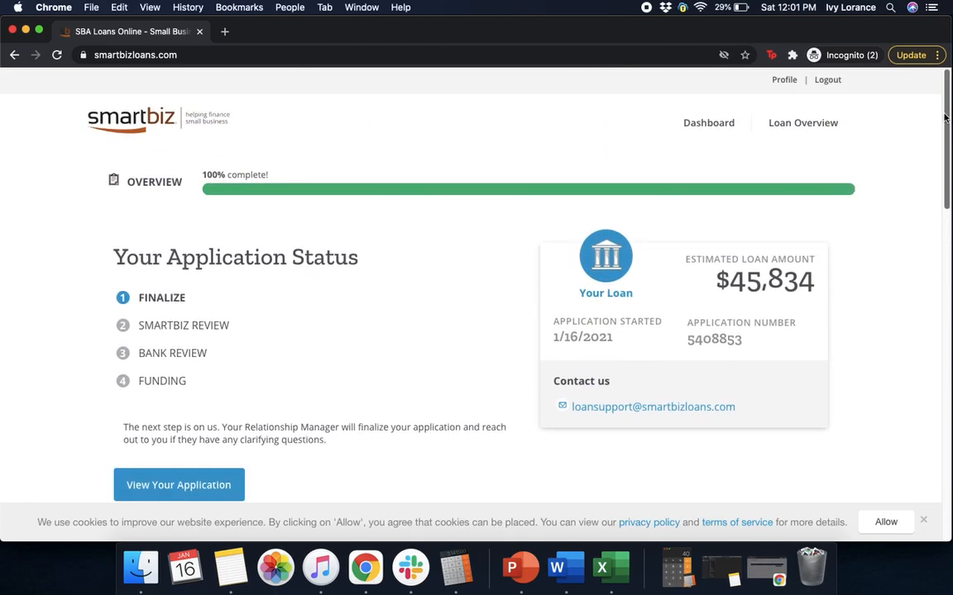